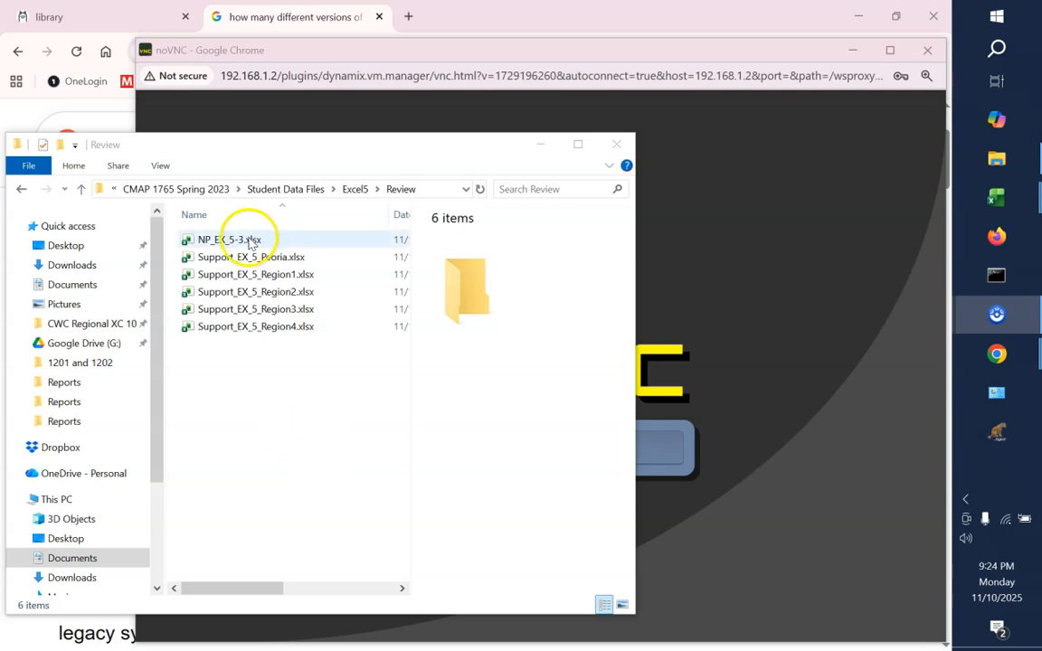
Open the NP_EX_5-3.xlsx workbook from the Review folder and select cell B3 on the Documentation sheet
{"action": "left_click", "coordinate": [250, 241]}
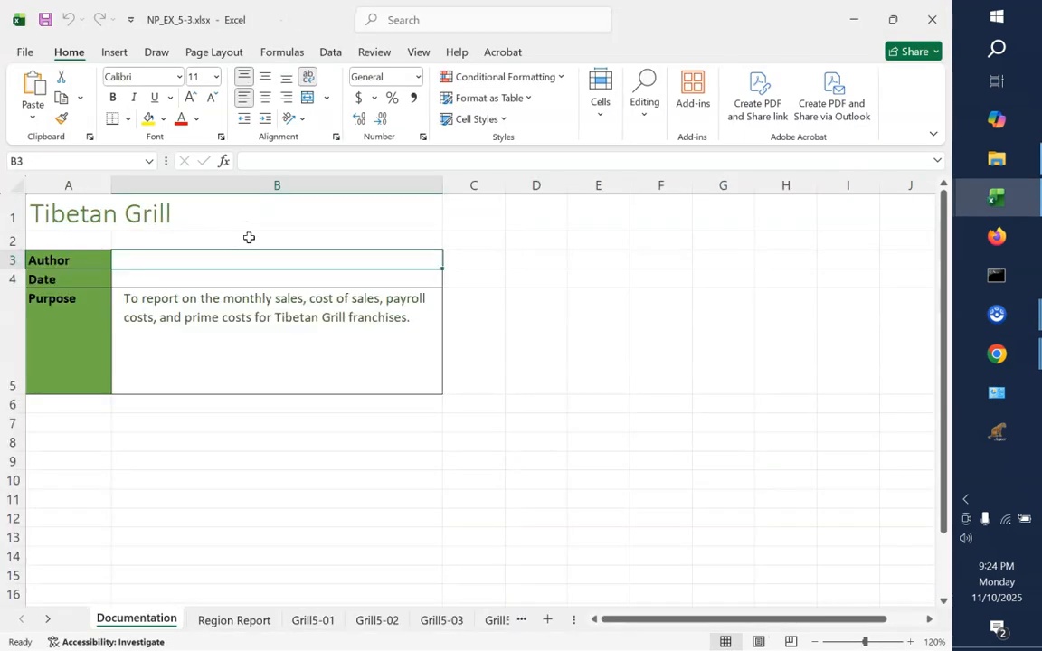
{"action": "left_click", "coordinate": [278, 256]}
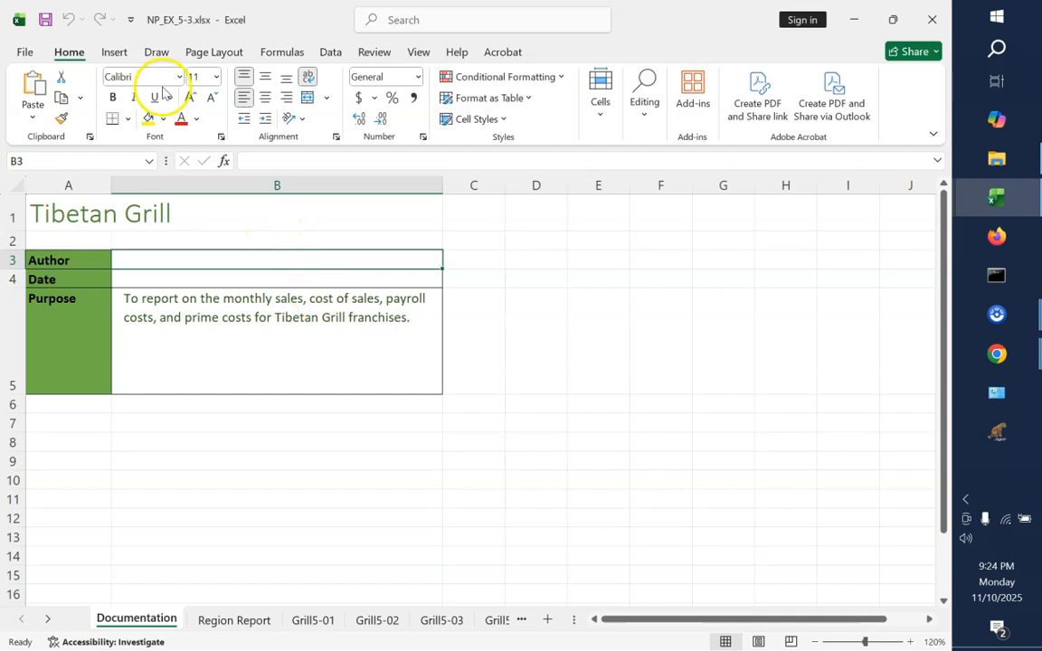
{"action": "left_click", "coordinate": [24, 52]}
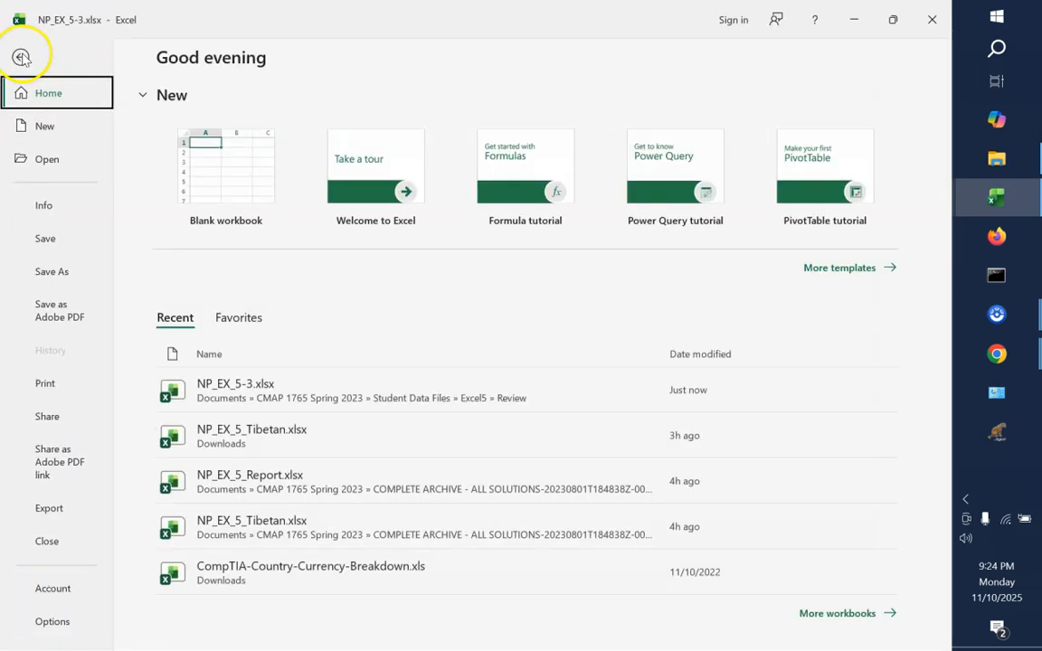
{"action": "left_click", "coordinate": [53, 271]}
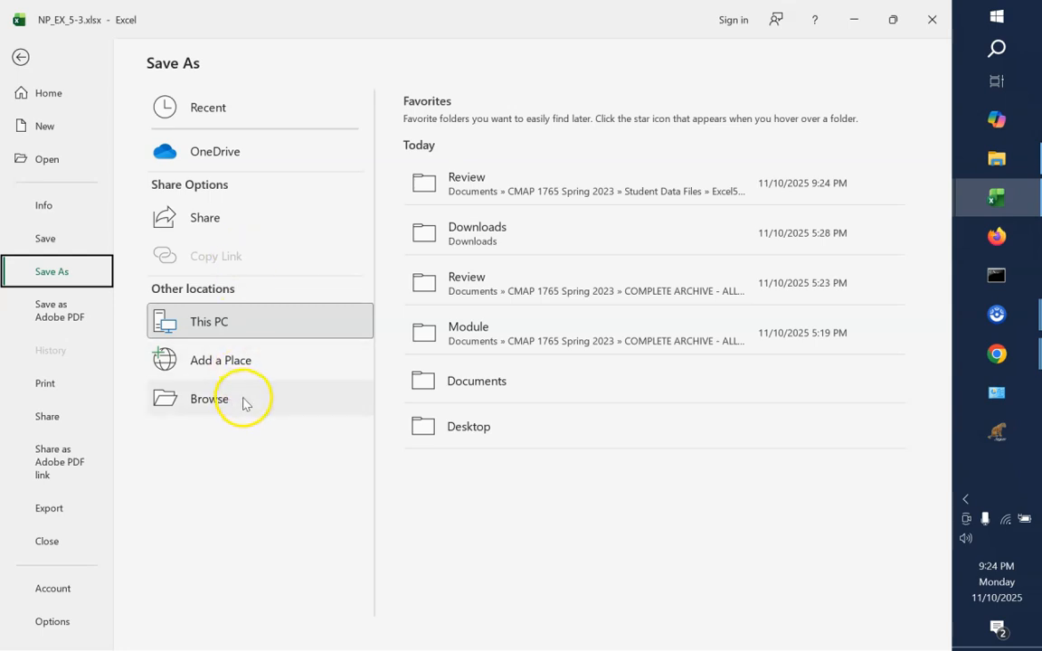
{"action": "left_click", "coordinate": [510, 198]}
{"action": "left_click", "coordinate": [509, 199]}
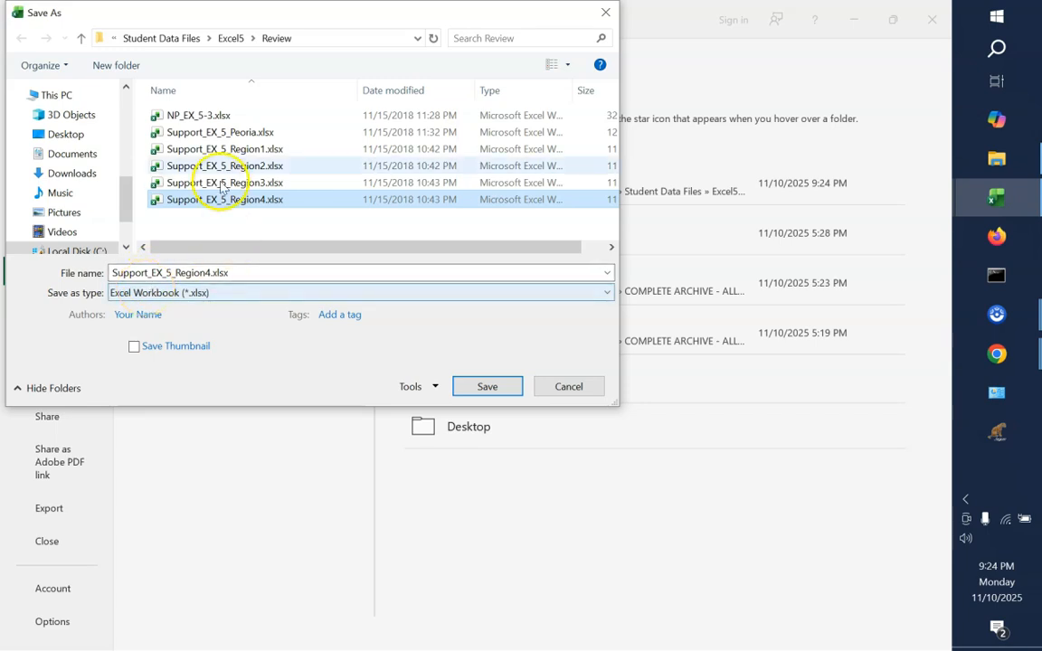
{"action": "left_click", "coordinate": [190, 118]}
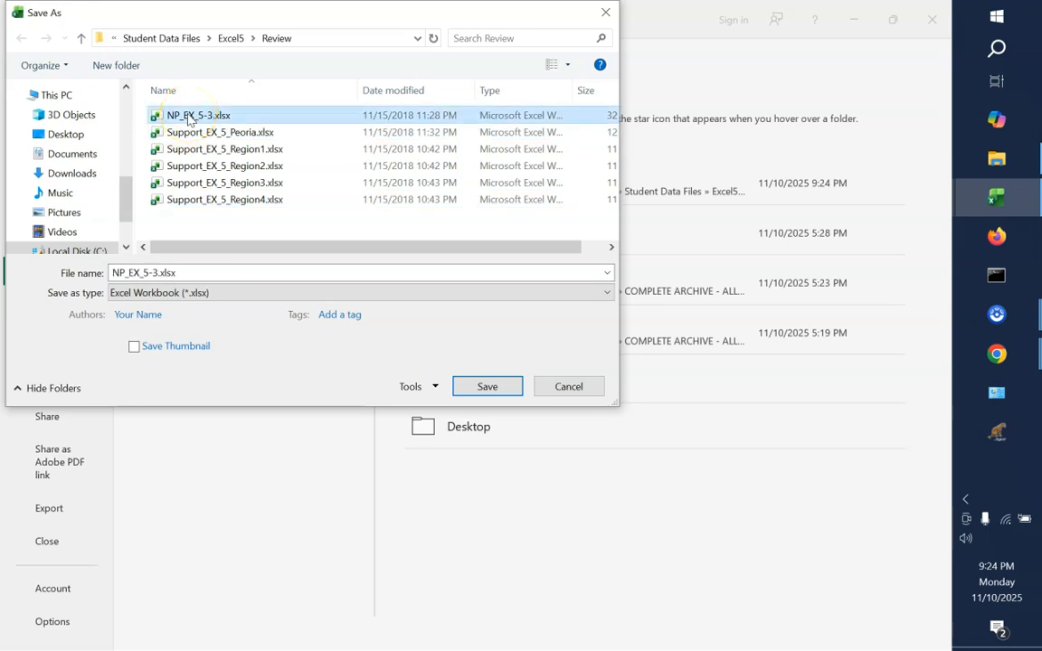
{"action": "left_click", "coordinate": [573, 389]}
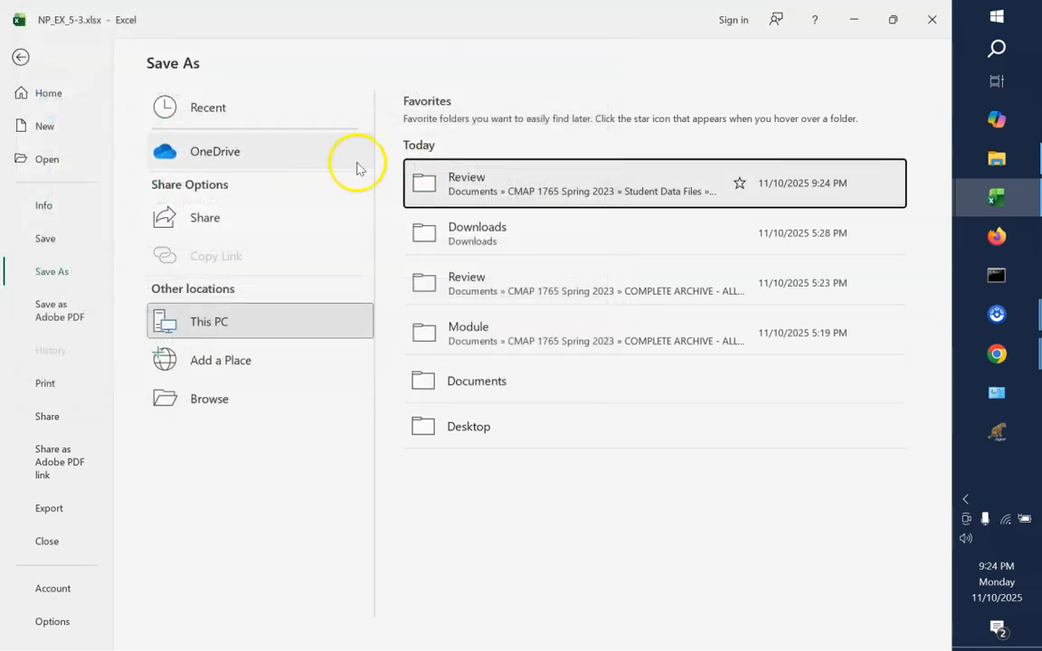
{"action": "left_click", "coordinate": [20, 58]}
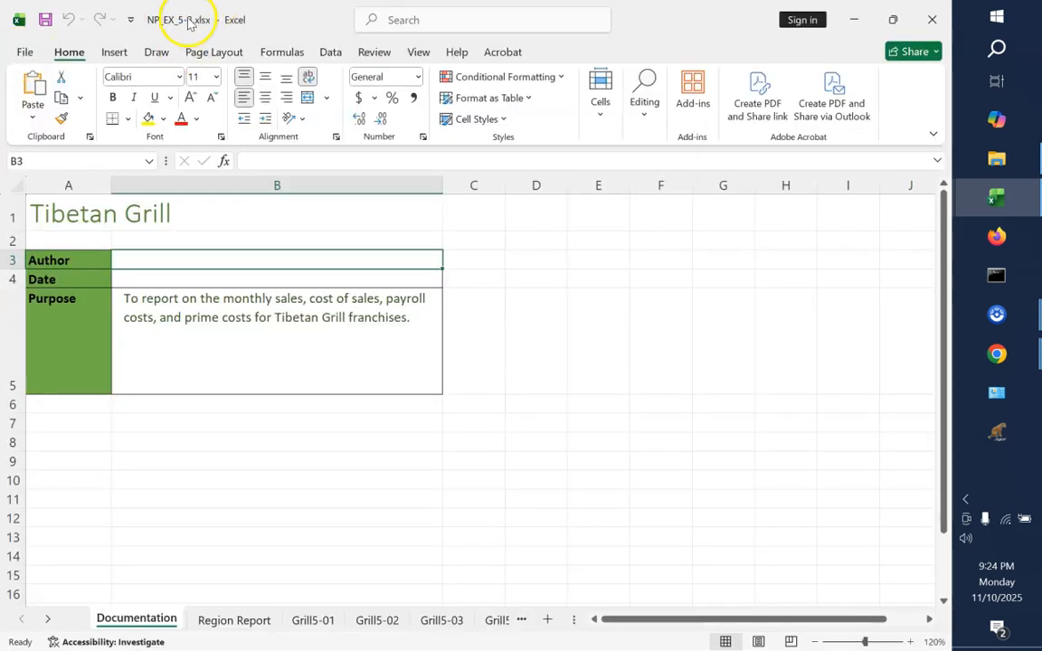
Save a copy of the workbook as ReportNP_EX_5-3.xlsx in the Review folder
{"action": "left_click", "coordinate": [23, 51]}
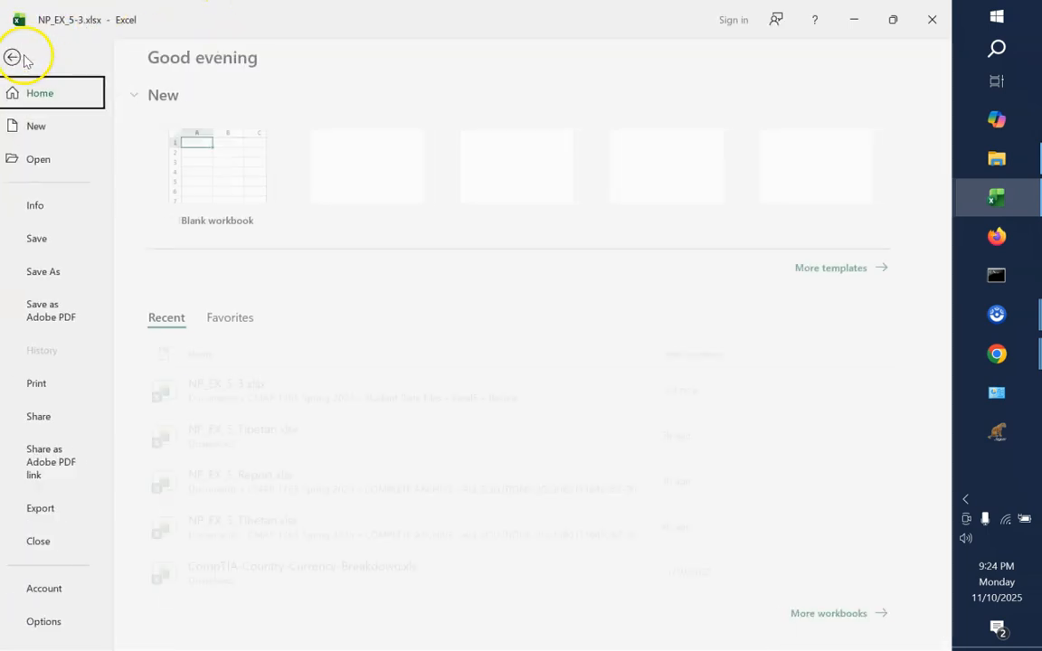
{"action": "left_click", "coordinate": [68, 272]}
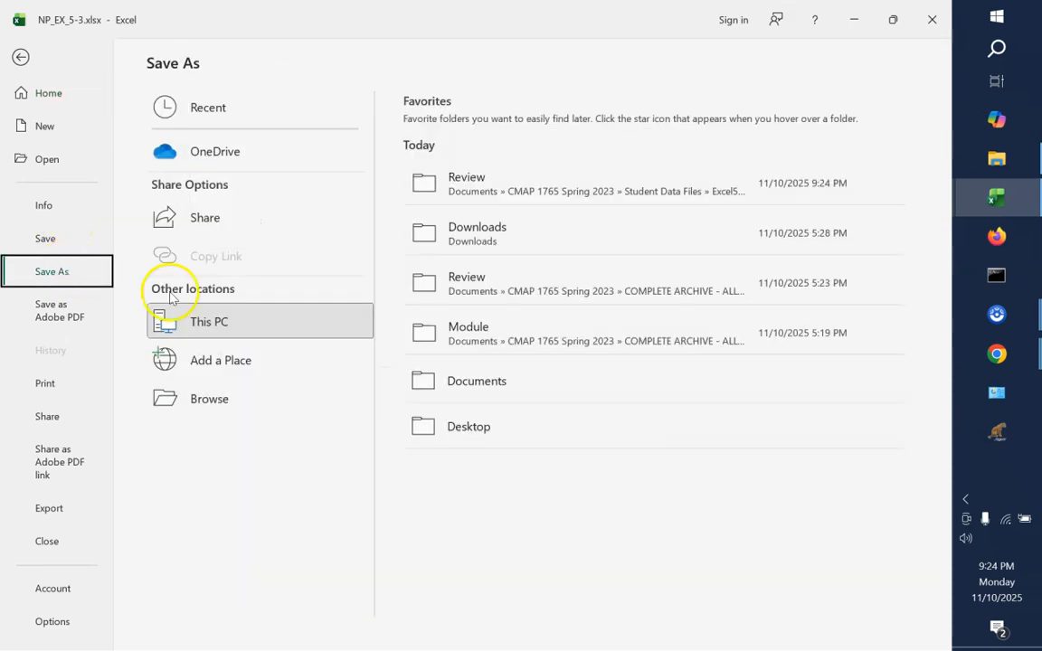
{"action": "left_click", "coordinate": [249, 407]}
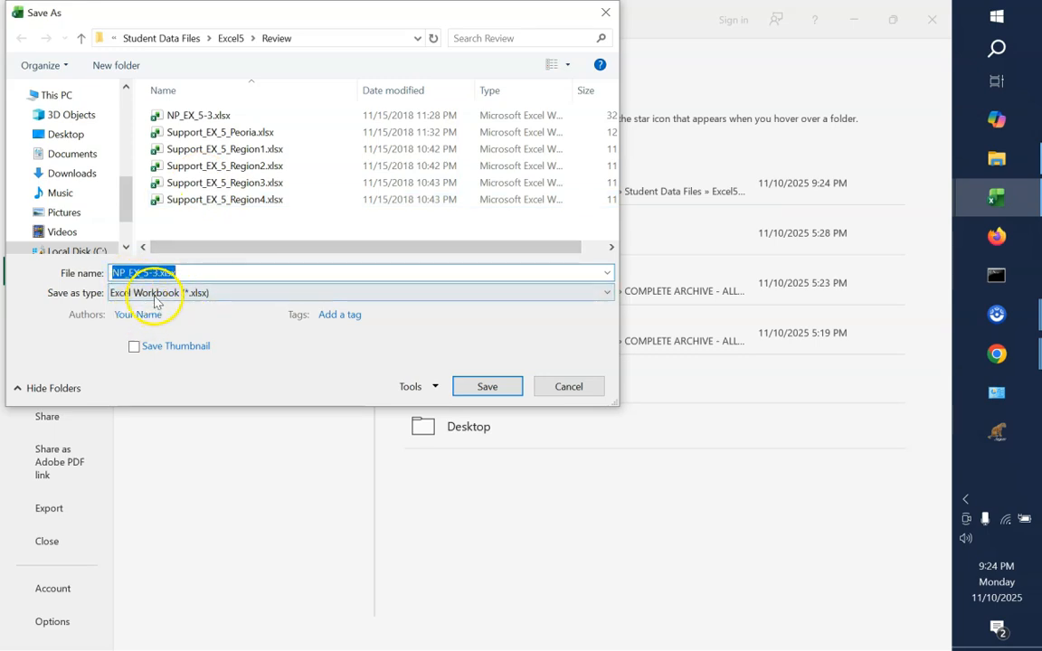
{"action": "left_click", "coordinate": [158, 277]}
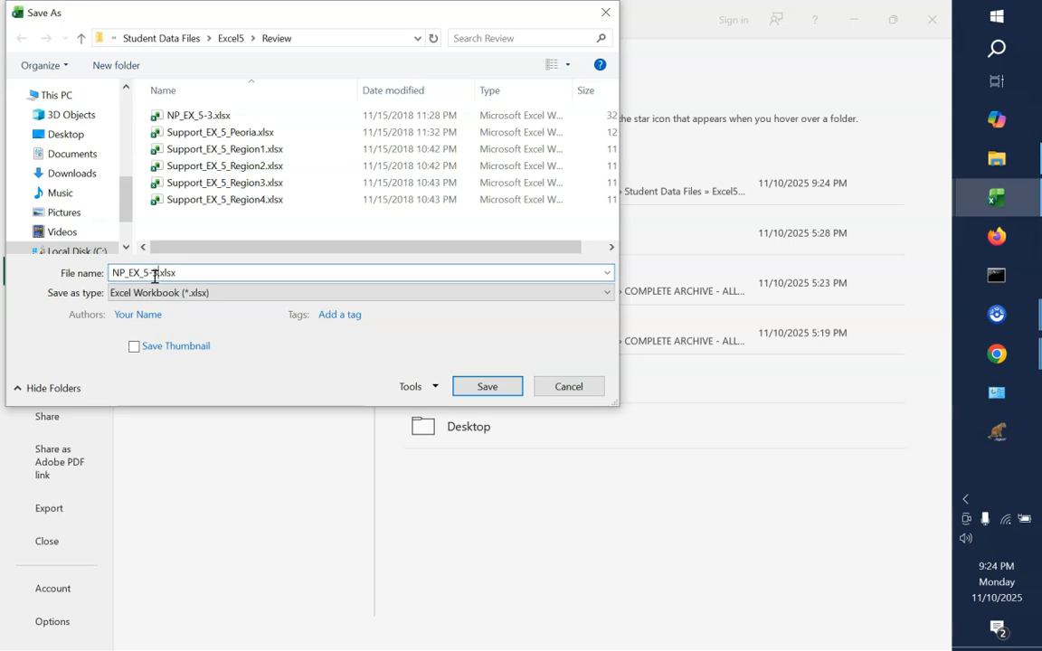
{"action": "left_click", "coordinate": [113, 273]}
{"action": "type", "text": "Report"}
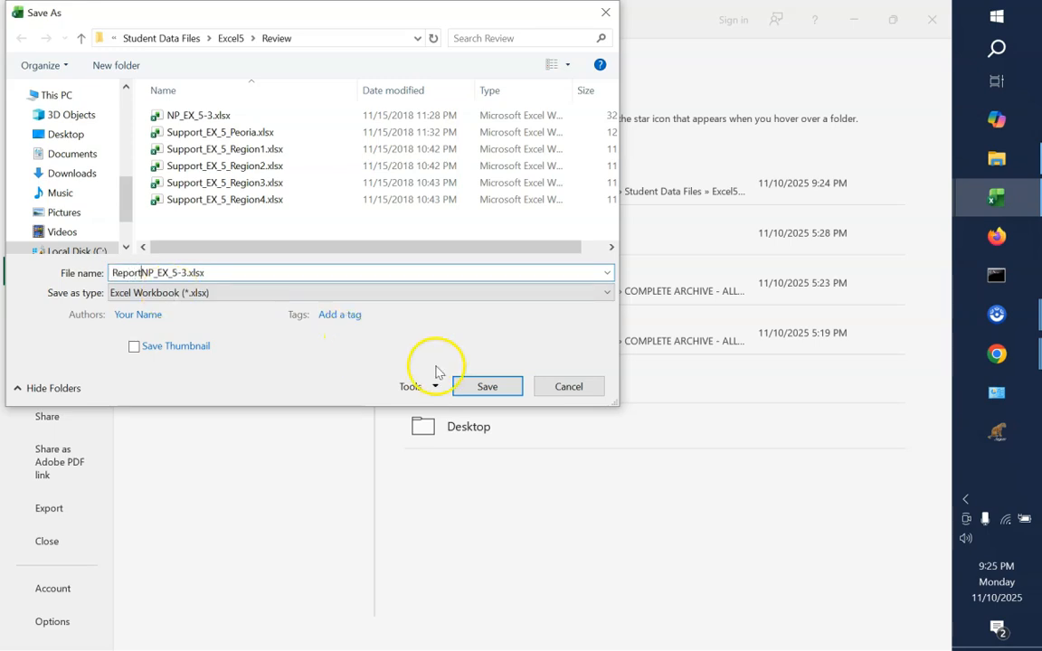
{"action": "left_click", "coordinate": [487, 387]}
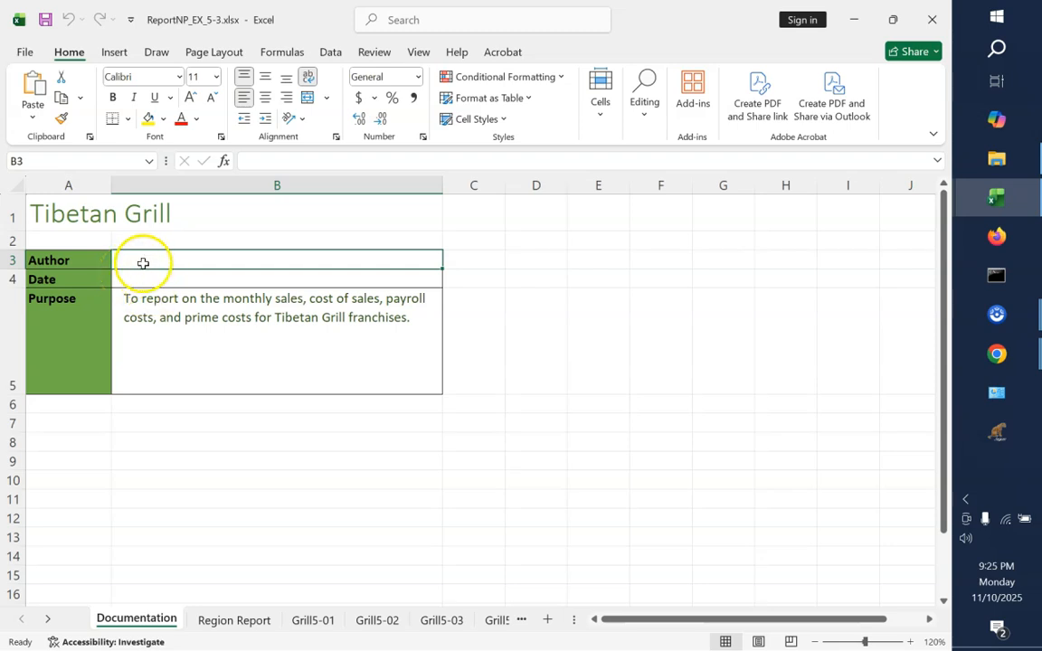
Enter the author's name in cell B3 of the Documentation sheet
{"action": "type", "text": "matt"}
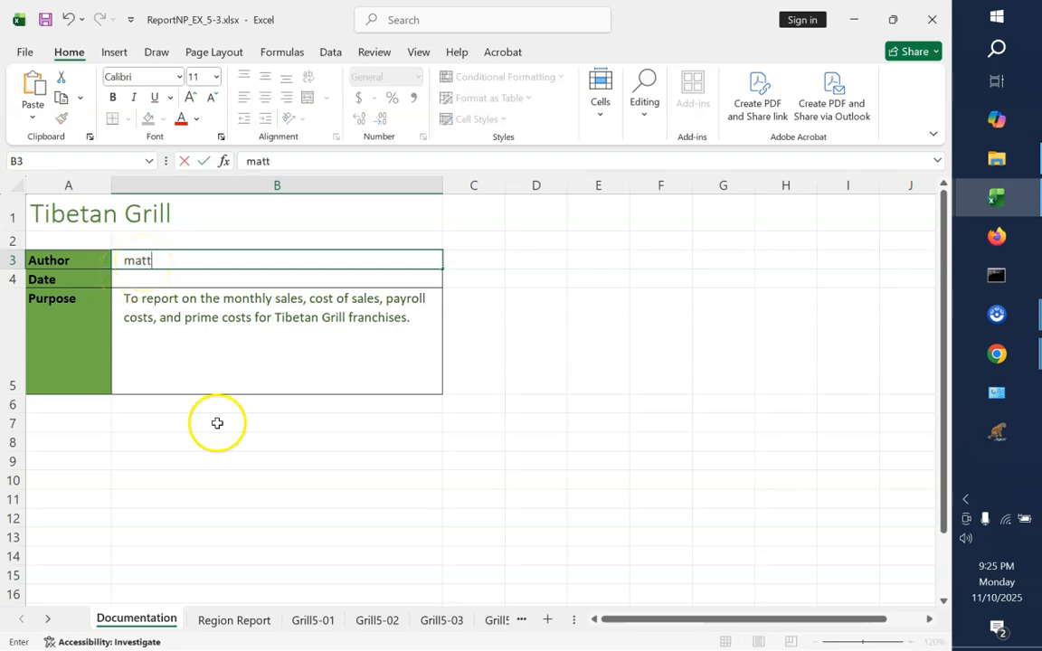
{"action": "left_click", "coordinate": [233, 449]}
{"action": "left_click", "coordinate": [135, 261]}
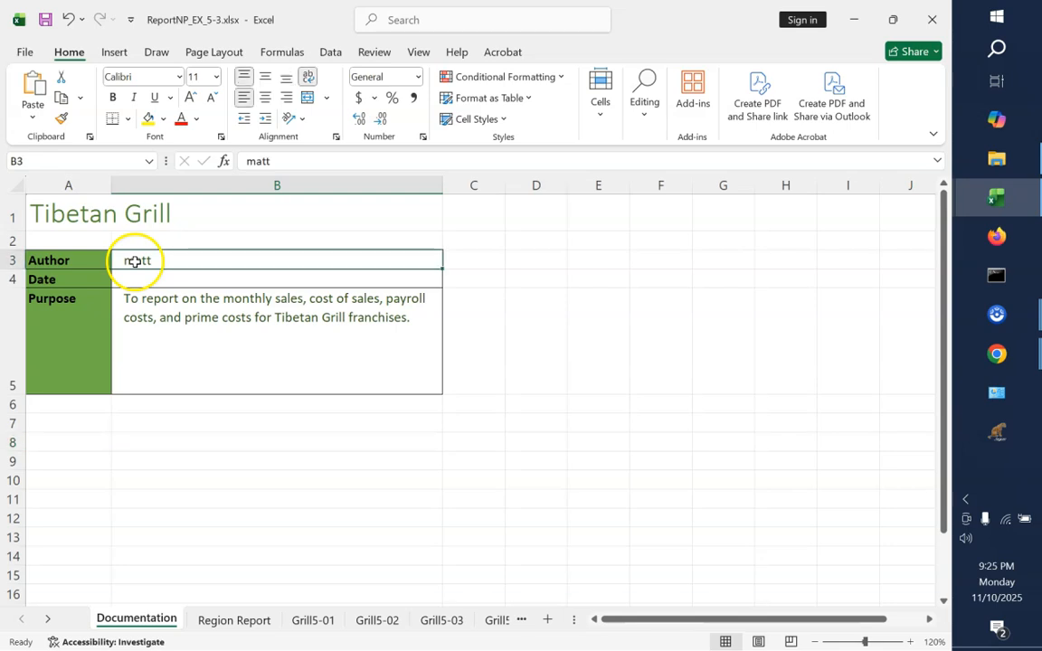
Link the author cell B3 to the author's e-mail address, with "blahbalh" as the message subject
{"action": "left_click", "coordinate": [114, 52]}
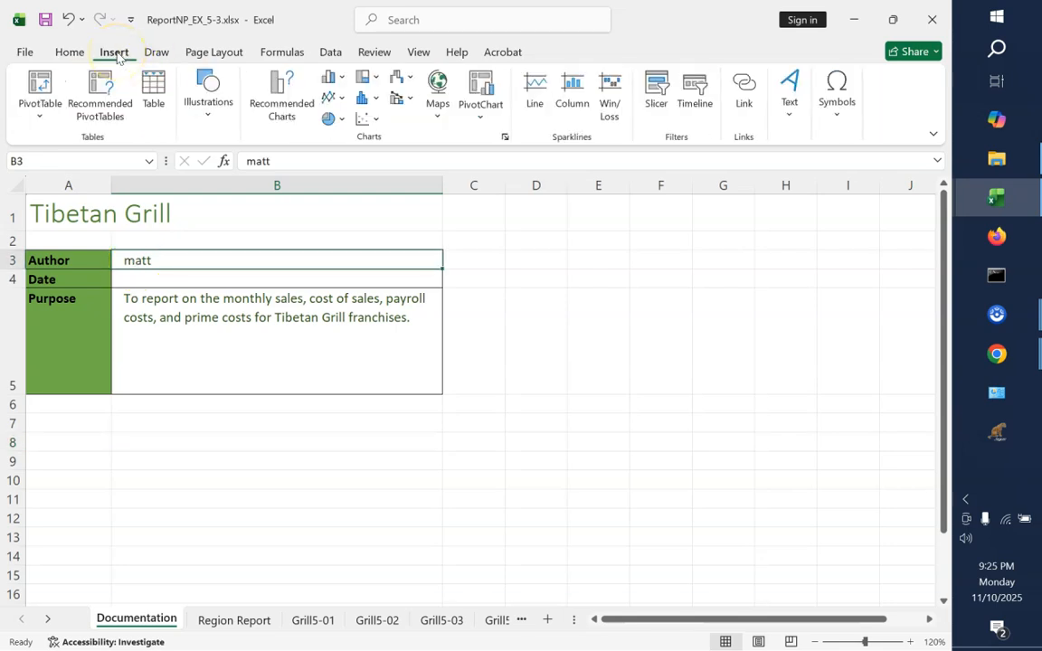
{"action": "right_click", "coordinate": [167, 262]}
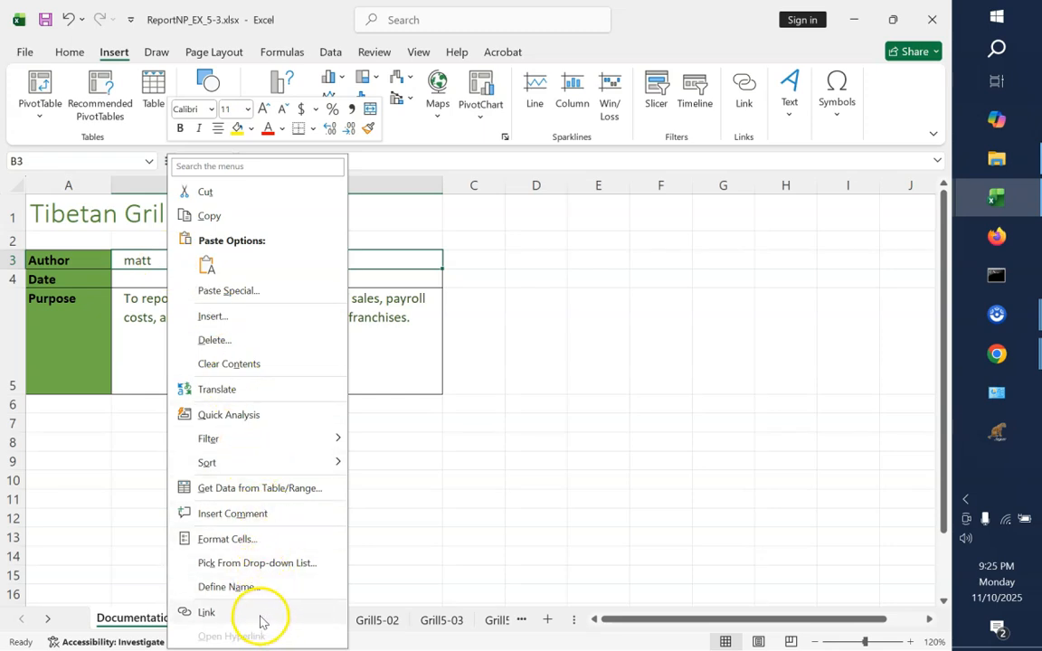
{"action": "left_click", "coordinate": [207, 613]}
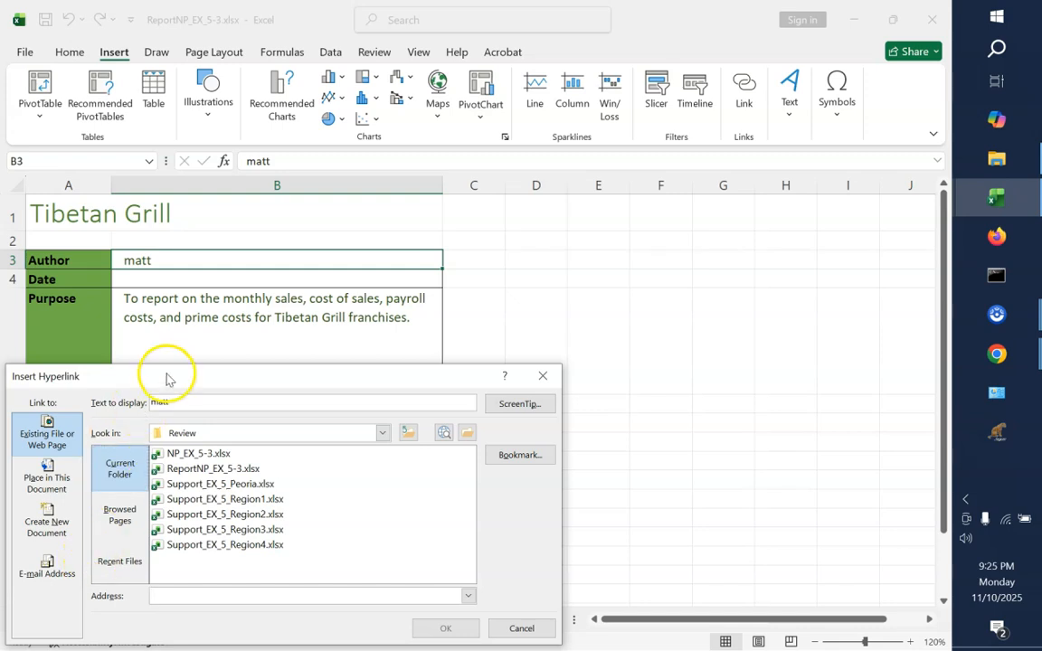
{"action": "left_click_drag", "start_coordinate": [166, 378], "coordinate": [178, 312]}
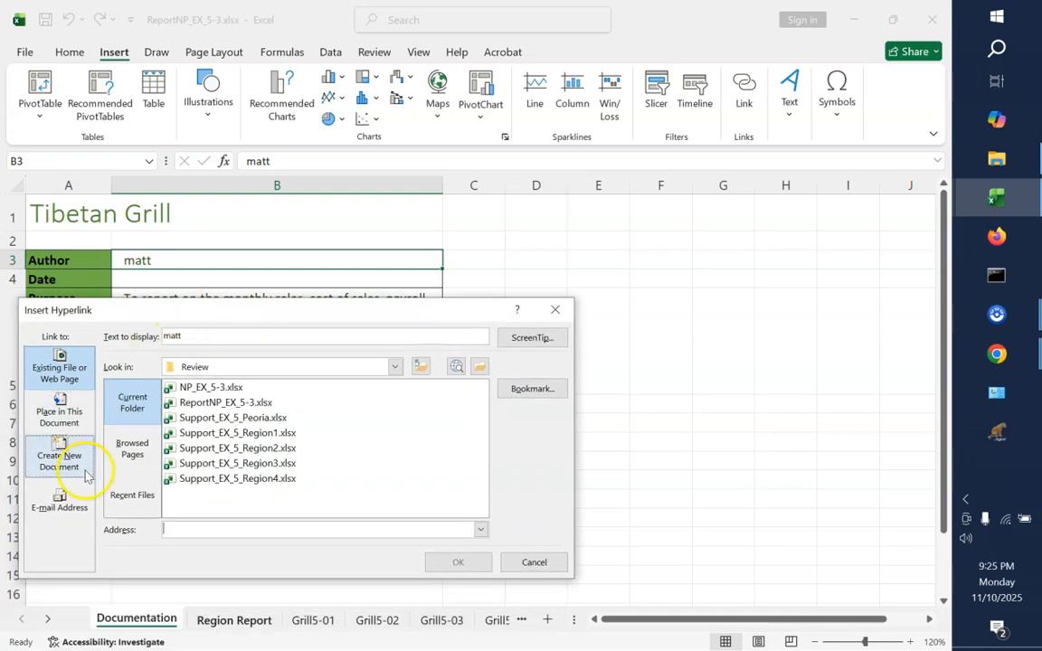
{"action": "left_click", "coordinate": [65, 509]}
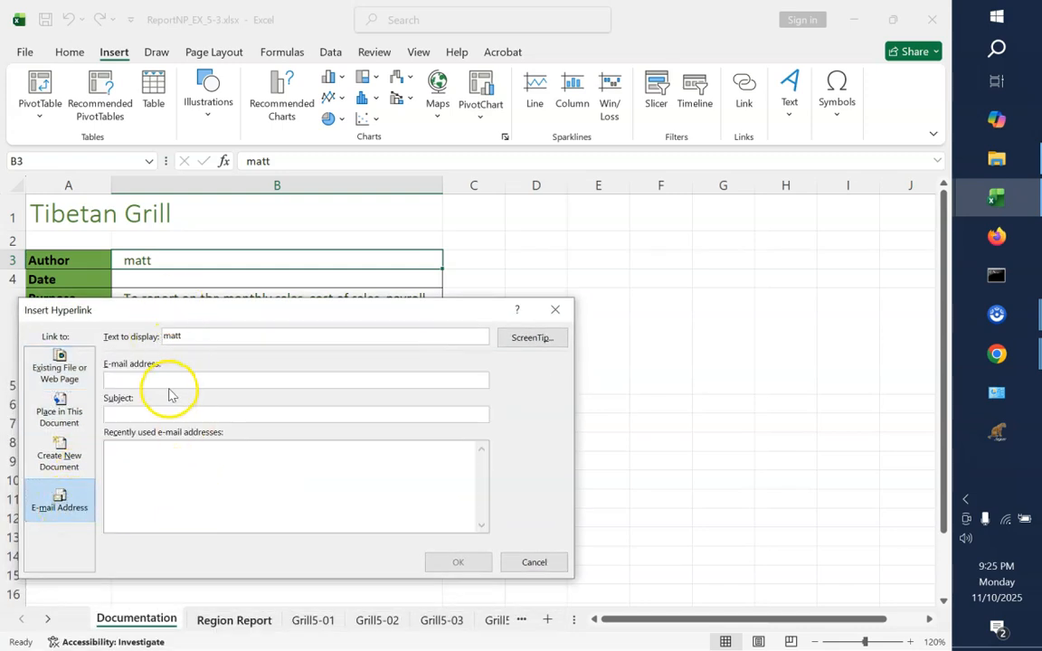
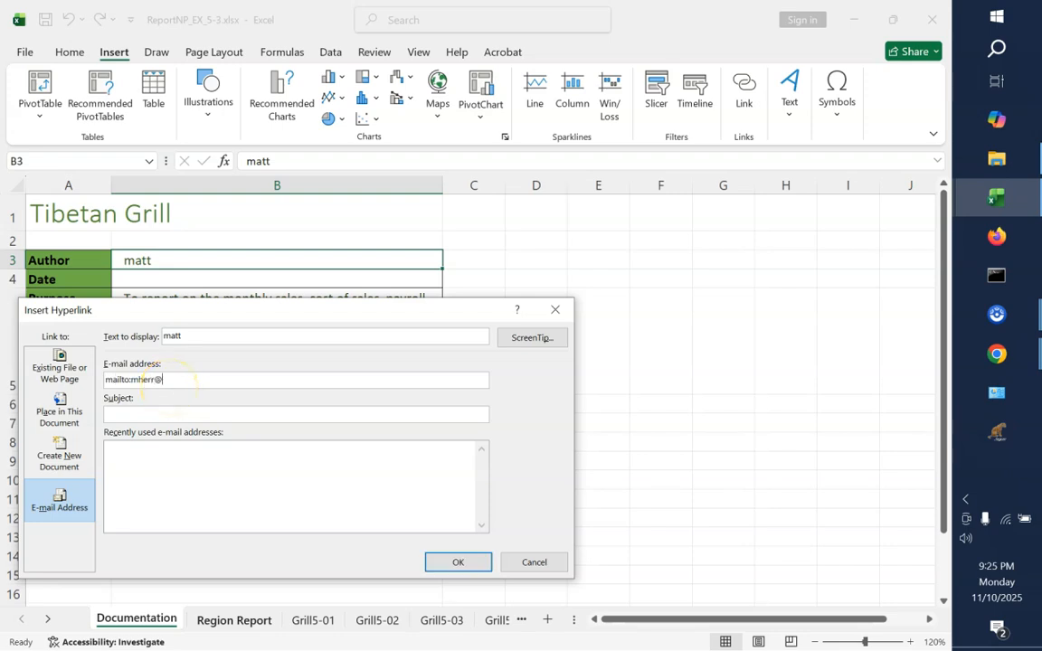
{"action": "type", "text": "blah"}
{"action": "type", "text": "balh"}
{"action": "left_click", "coordinate": [459, 563]}
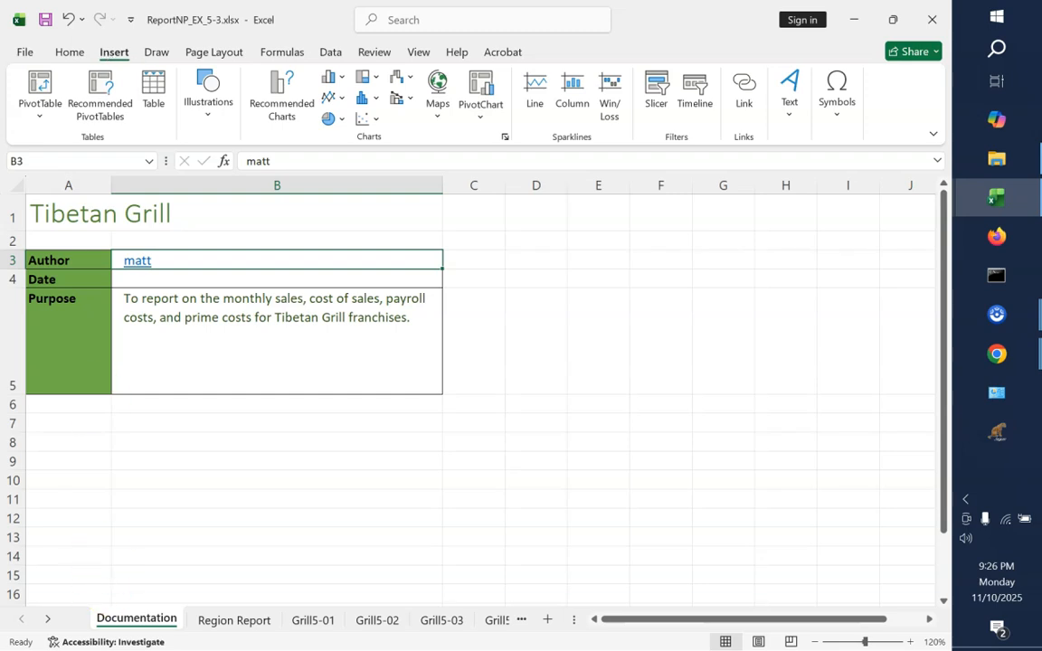
Open Support_EX_5_Peoria.xlsx and move its Grill5-08 sheet into ReportNP_EX_5-3.xlsx, placing it last, after Grill5-07
{"action": "left_click", "coordinate": [997, 159]}
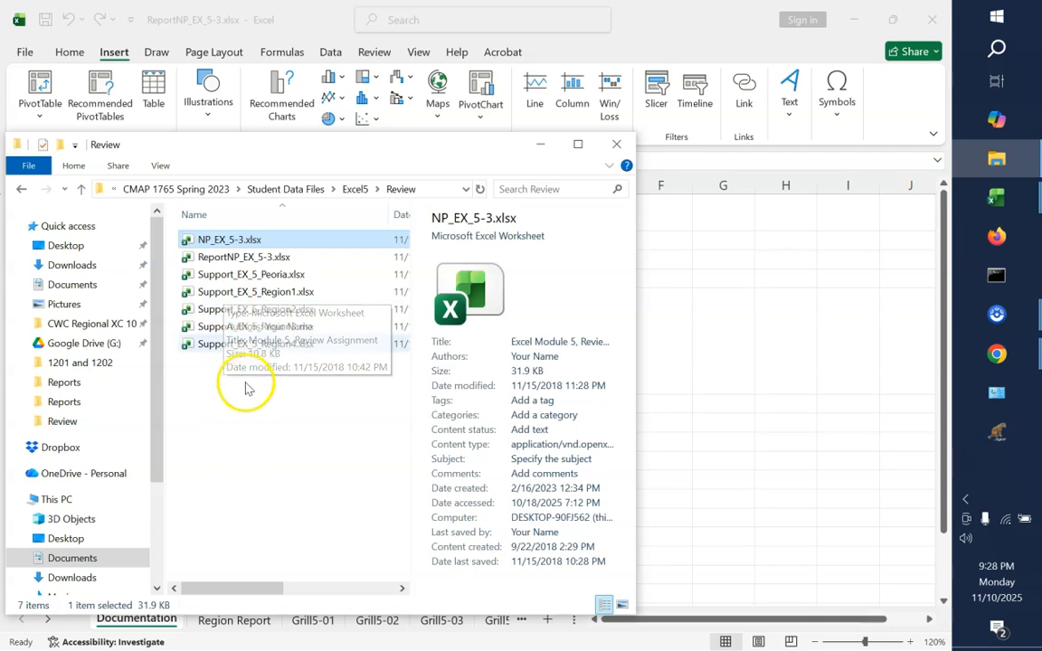
{"action": "double_click", "coordinate": [232, 274]}
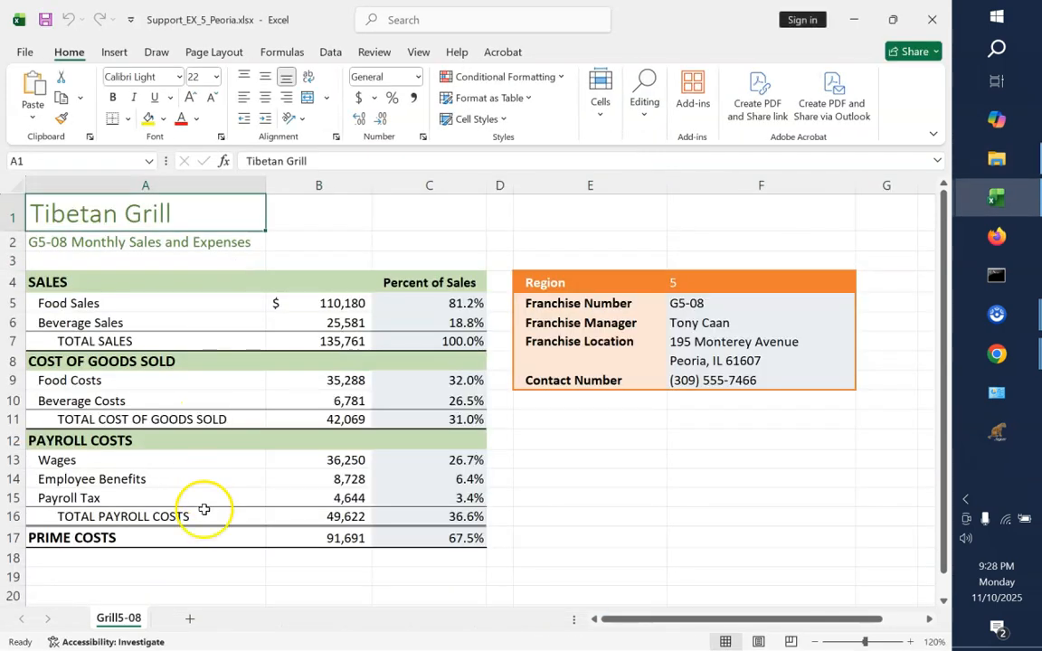
{"action": "right_click", "coordinate": [119, 618]}
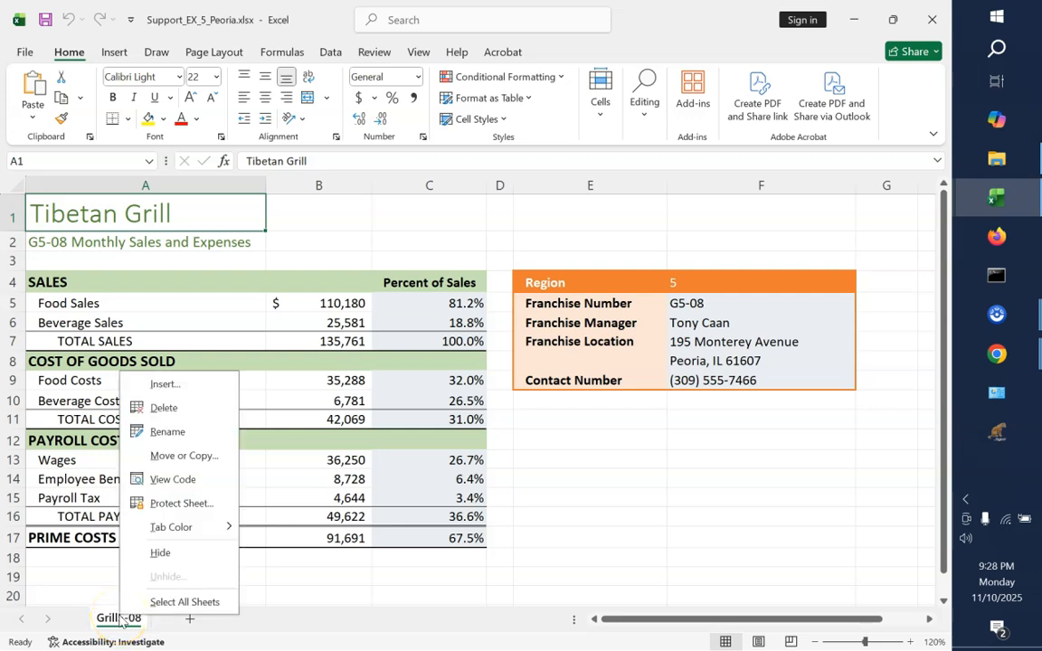
{"action": "left_click", "coordinate": [183, 457]}
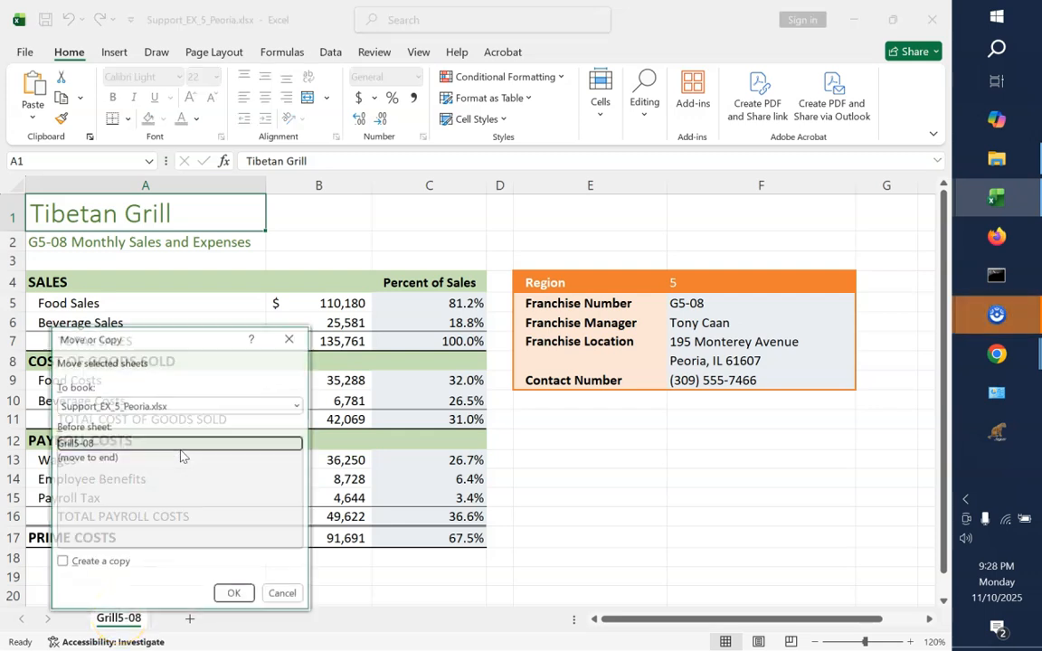
{"action": "left_click", "coordinate": [289, 407]}
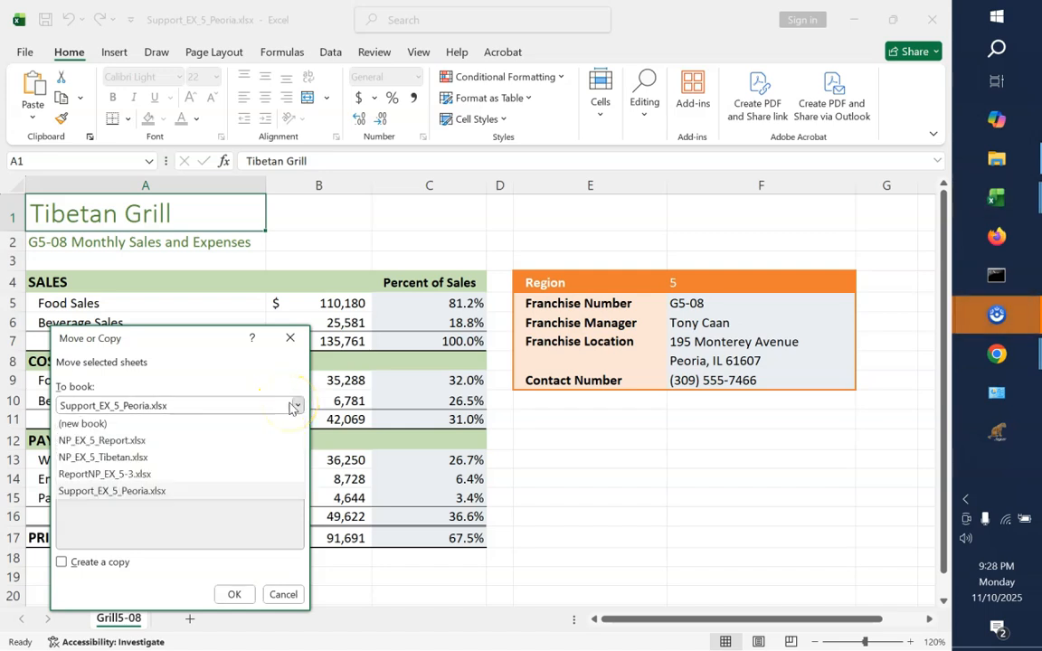
{"action": "left_click", "coordinate": [194, 477]}
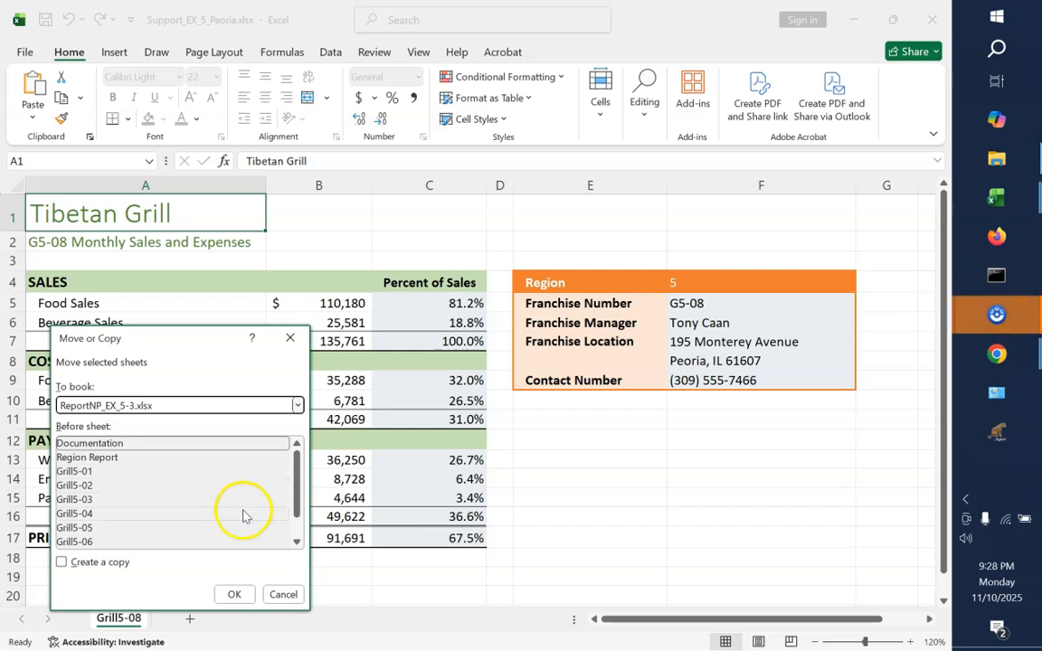
{"action": "left_click", "coordinate": [297, 542]}
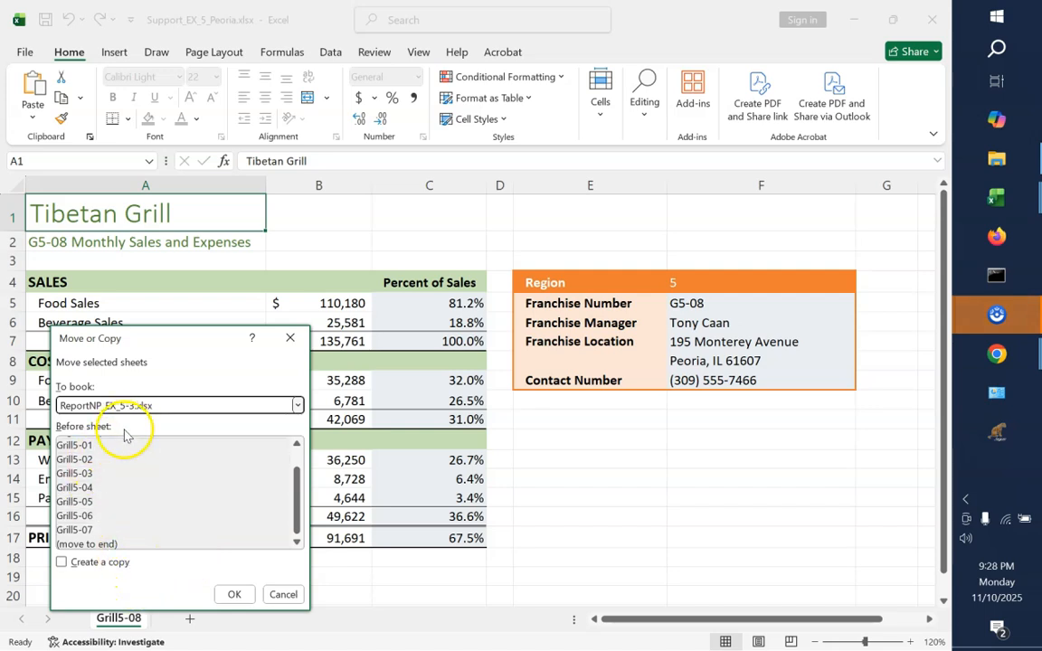
{"action": "left_click", "coordinate": [236, 595]}
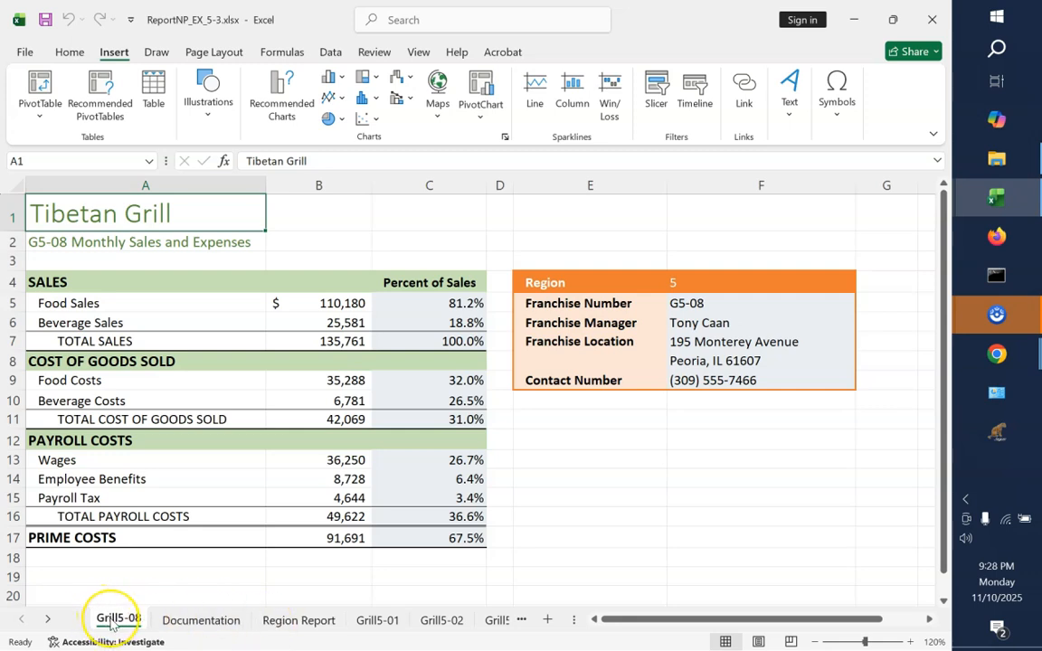
{"action": "mouse_move", "coordinate": [112, 624]}
{"action": "left_mouse_down"}
{"action": "mouse_move", "coordinate": [533, 623]}
{"action": "mouse_move", "coordinate": [449, 623]}
{"action": "mouse_move", "coordinate": [500, 620]}
{"action": "mouse_move", "coordinate": [477, 615]}
{"action": "left_mouse_up"}
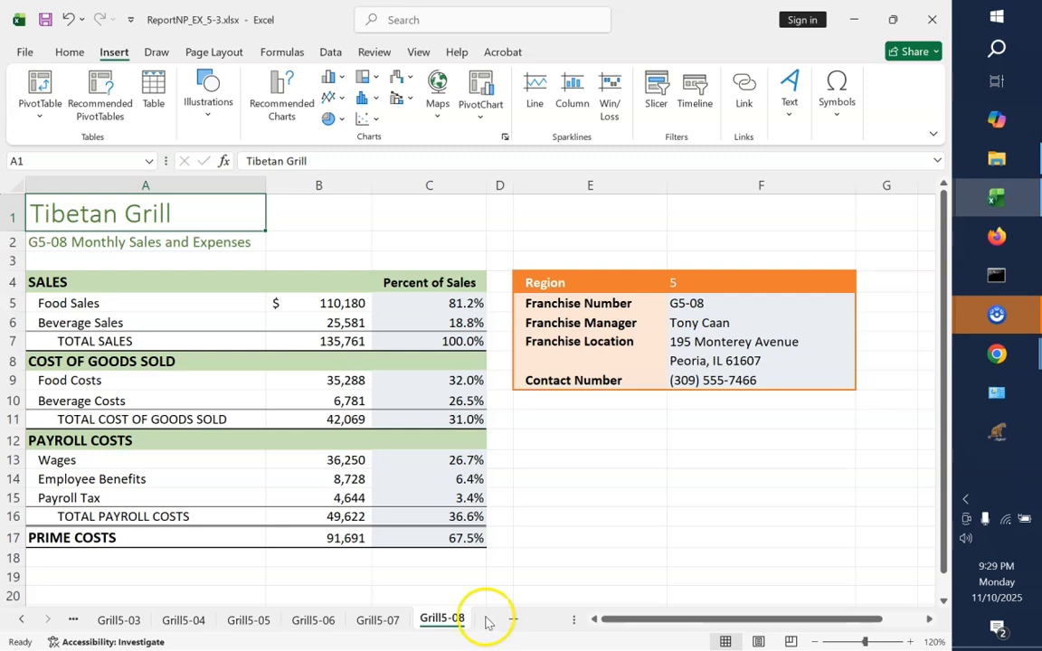
Group the worksheets Grill5-01 through Grill5-08, keeping Grill5-01 as the active sheet
{"action": "left_click", "coordinate": [21, 621]}
{"action": "left_click", "coordinate": [21, 620]}
{"action": "left_click", "coordinate": [134, 623]}
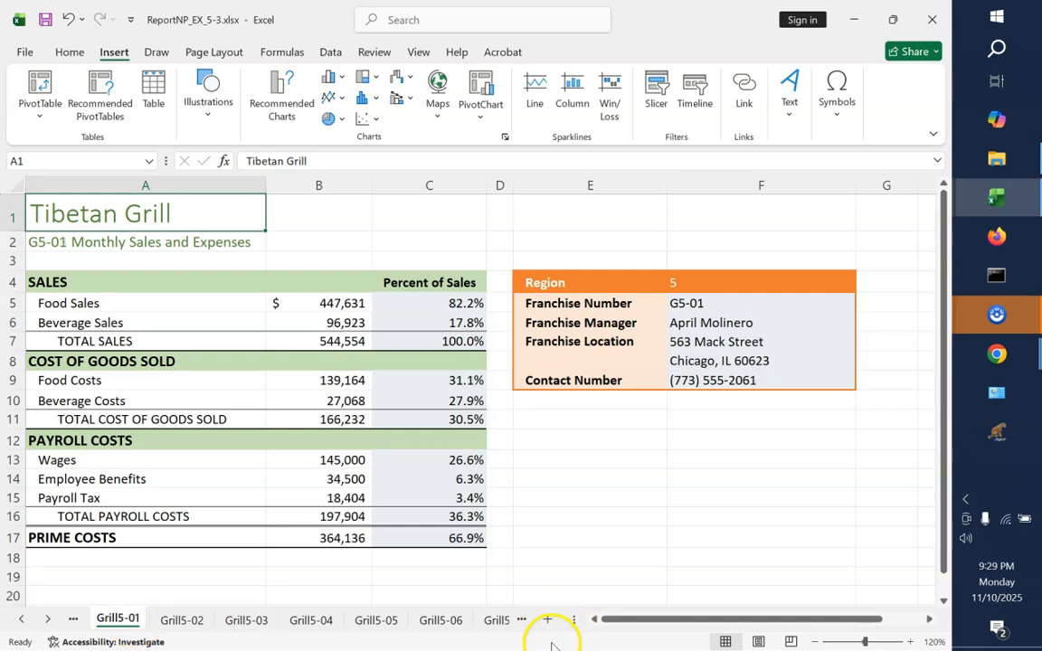
{"action": "left_click", "coordinate": [48, 621]}
{"action": "left_click", "coordinate": [48, 620]}
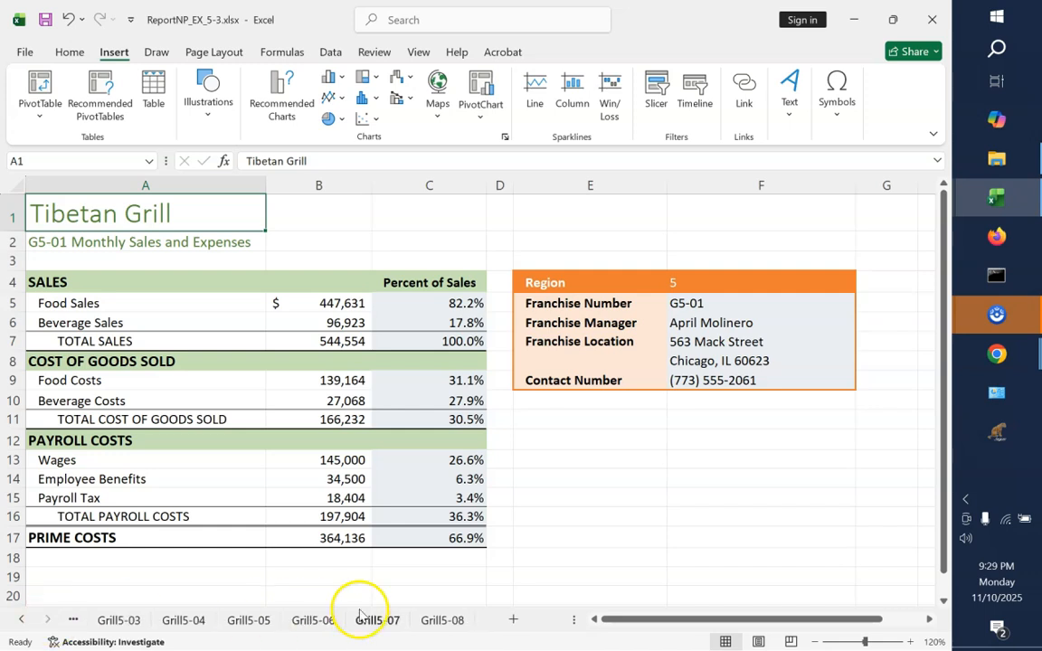
{"action": "left_click", "coordinate": [442, 624], "text": "shift"}
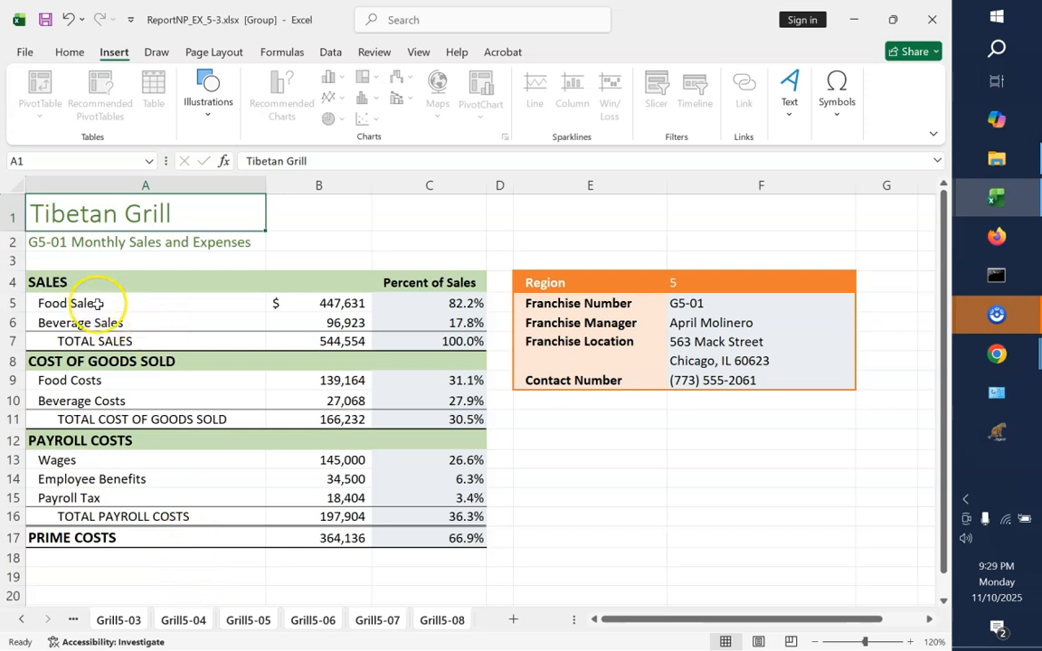
Create defined names for the total sales, cost of goods sold and payroll rows (A7:B7, A11:B11, A16:B16) from their left column labels
{"action": "left_click", "coordinate": [64, 341]}
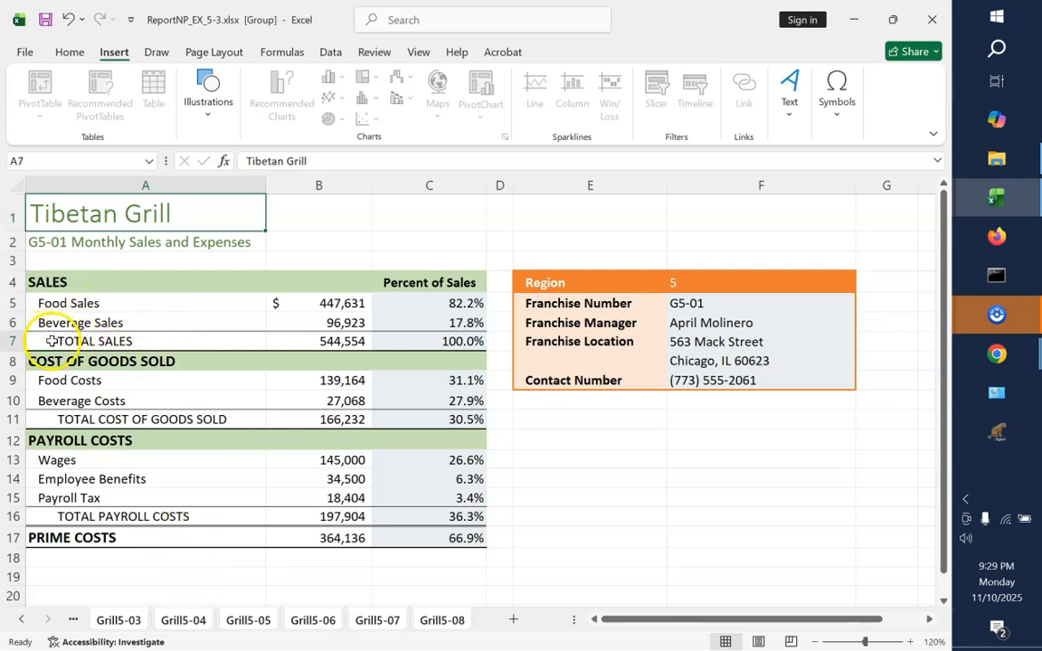
{"action": "left_click_drag", "start_coordinate": [64, 342], "coordinate": [305, 345]}
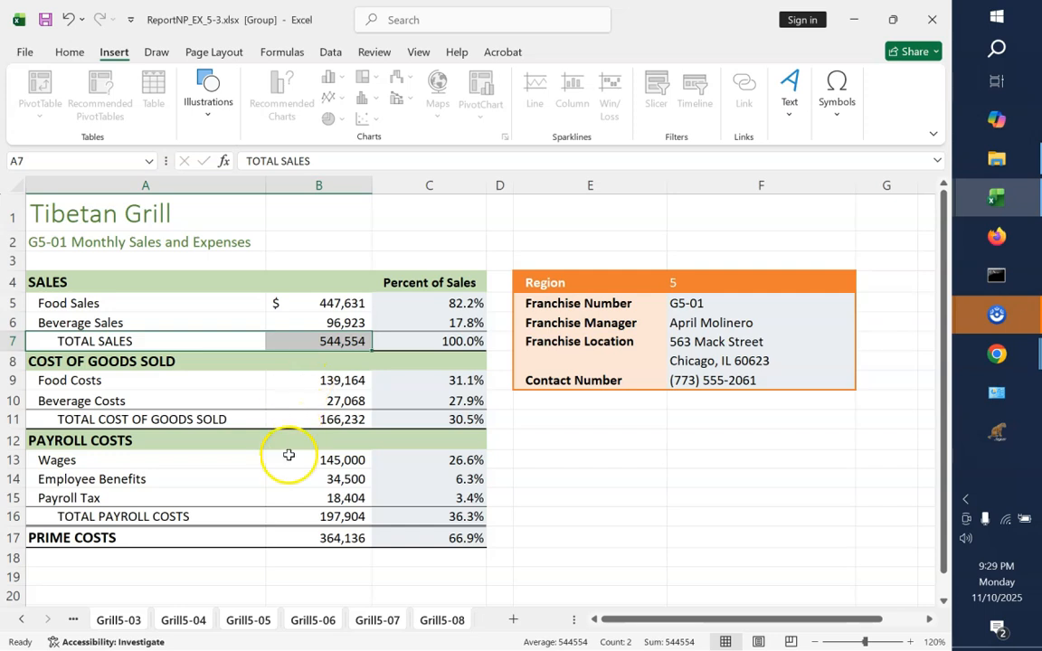
{"action": "left_click", "coordinate": [69, 419], "text": "ctrl"}
{"action": "left_click_drag", "start_coordinate": [70, 419], "coordinate": [325, 419]}
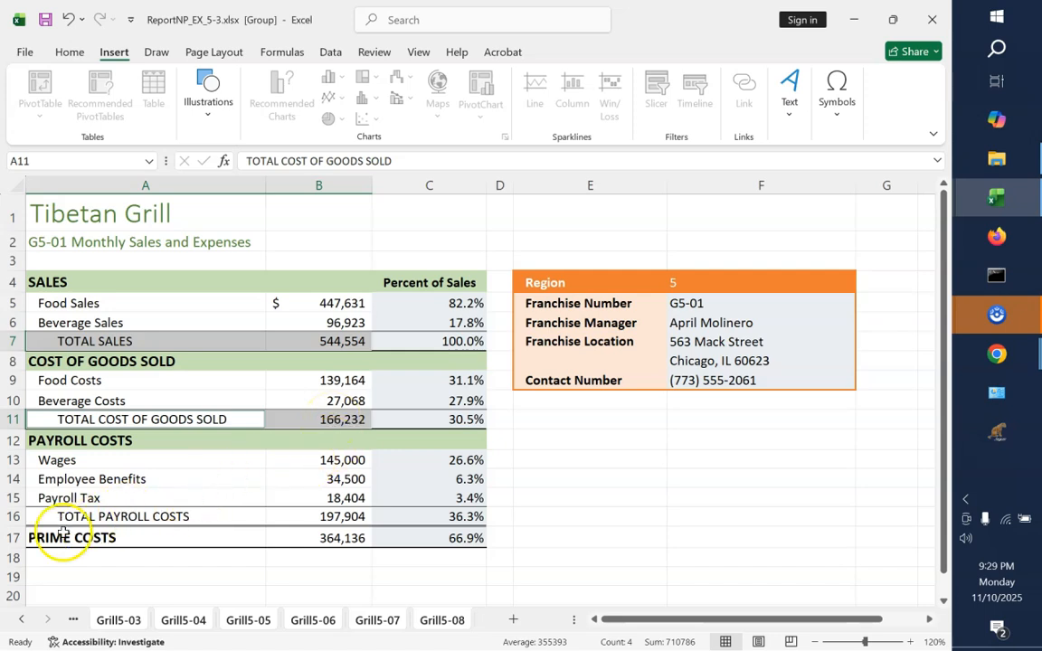
{"action": "left_click_drag", "start_coordinate": [65, 520], "coordinate": [315, 520]}
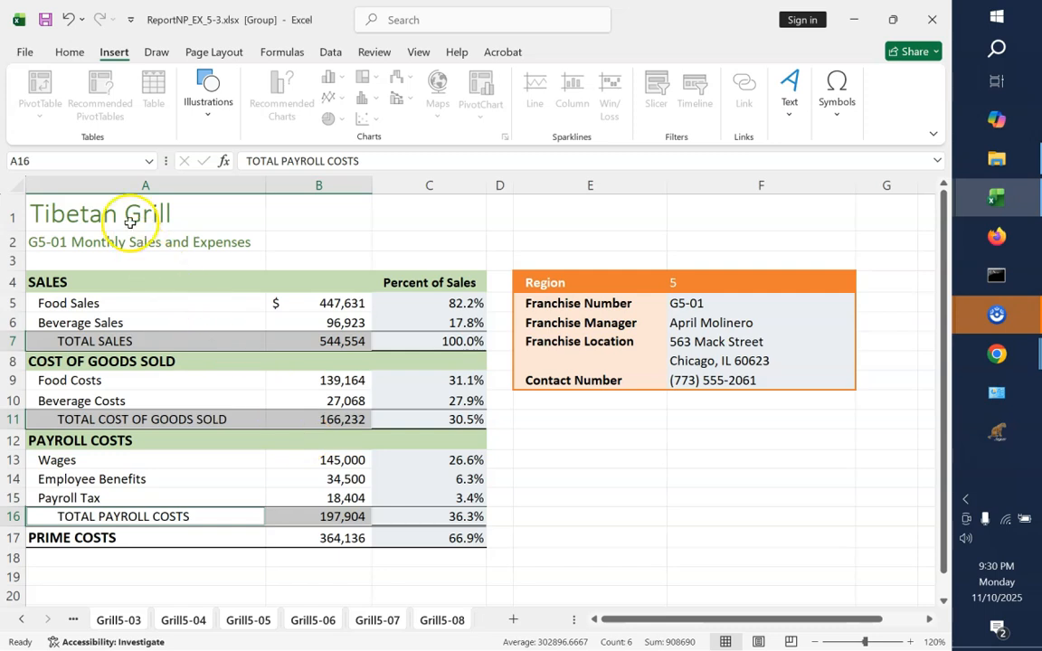
{"action": "left_click", "coordinate": [149, 163]}
{"action": "left_click", "coordinate": [149, 162]}
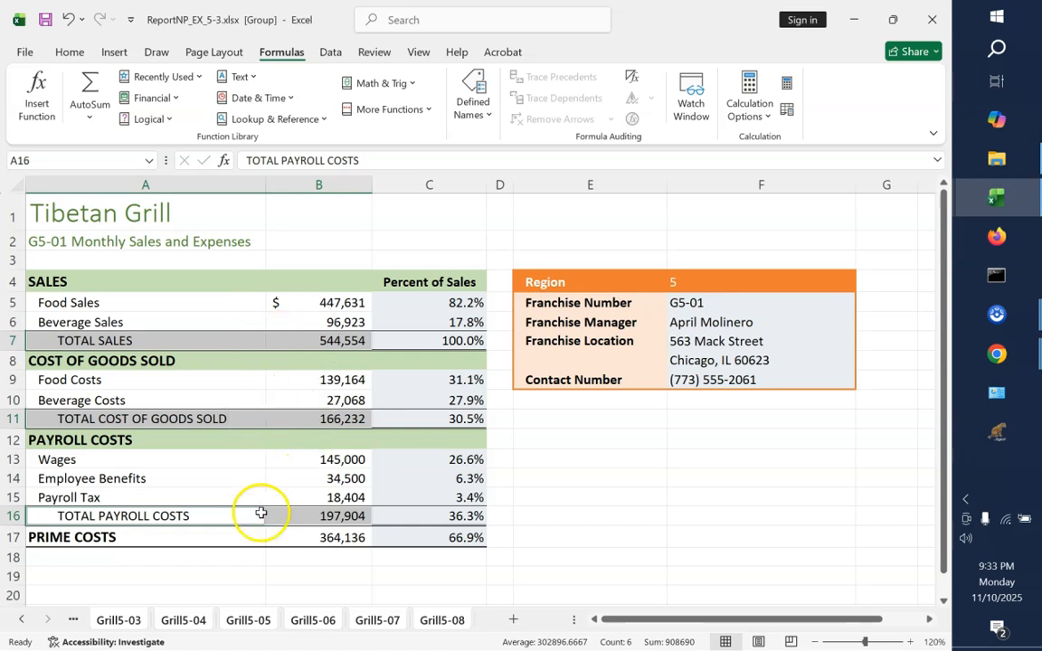
{"action": "left_click", "coordinate": [150, 163]}
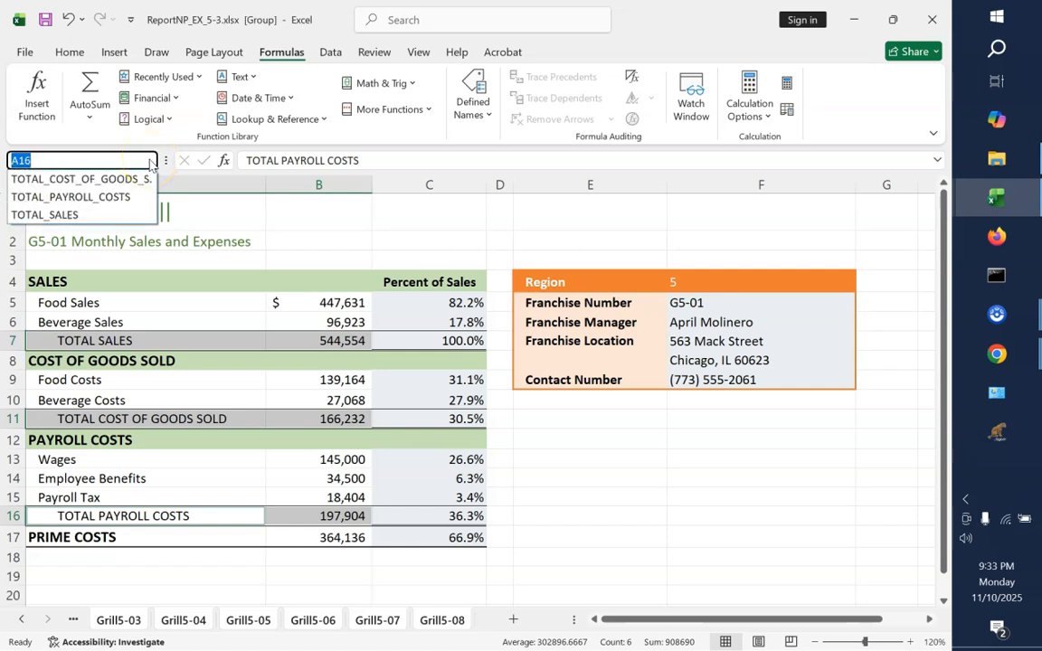
{"action": "left_click", "coordinate": [150, 163]}
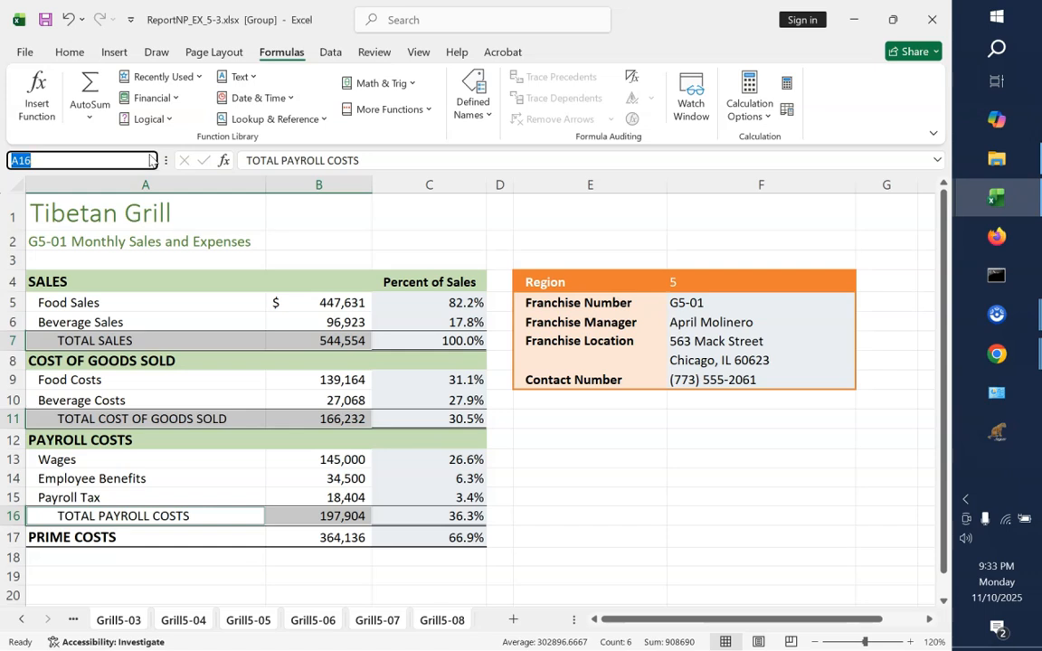
{"action": "left_click", "coordinate": [491, 116]}
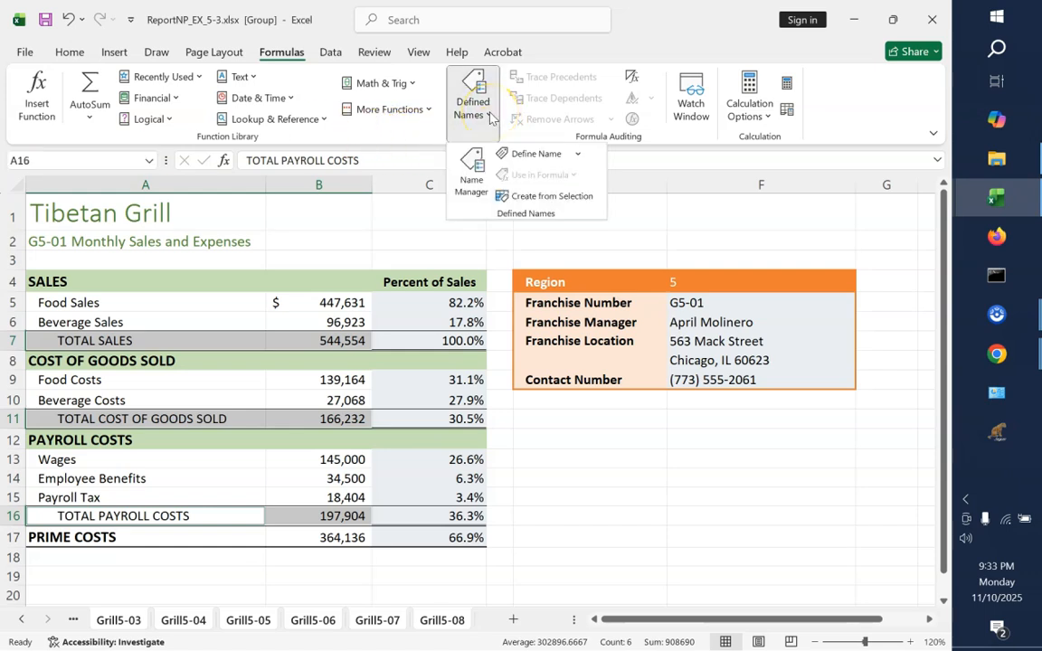
{"action": "left_click", "coordinate": [514, 200]}
{"action": "left_click", "coordinate": [491, 213]}
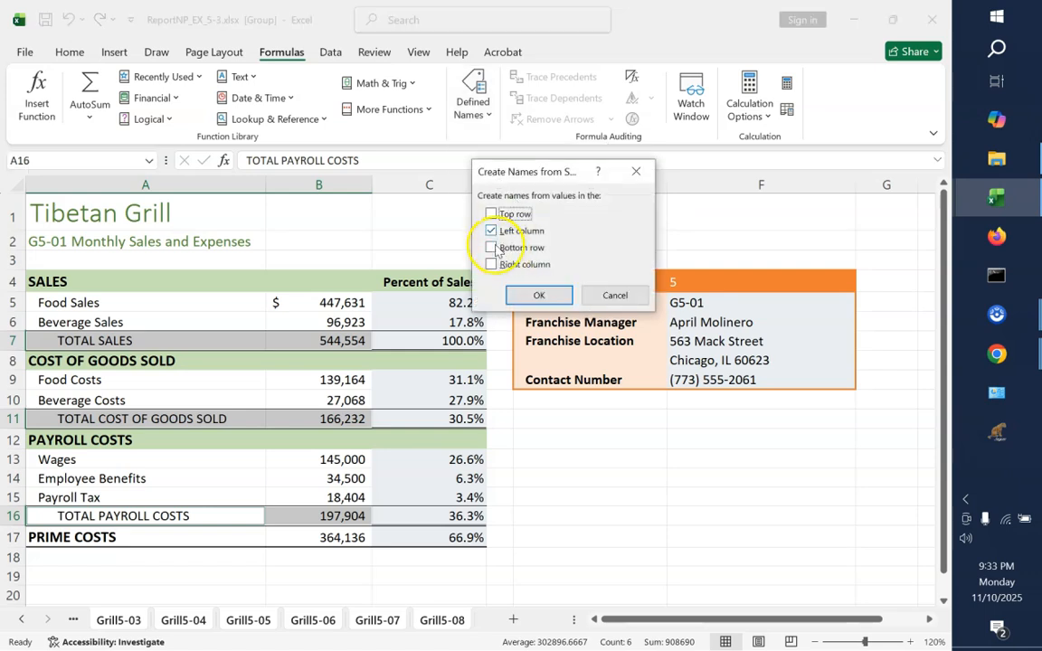
{"action": "left_click", "coordinate": [537, 292]}
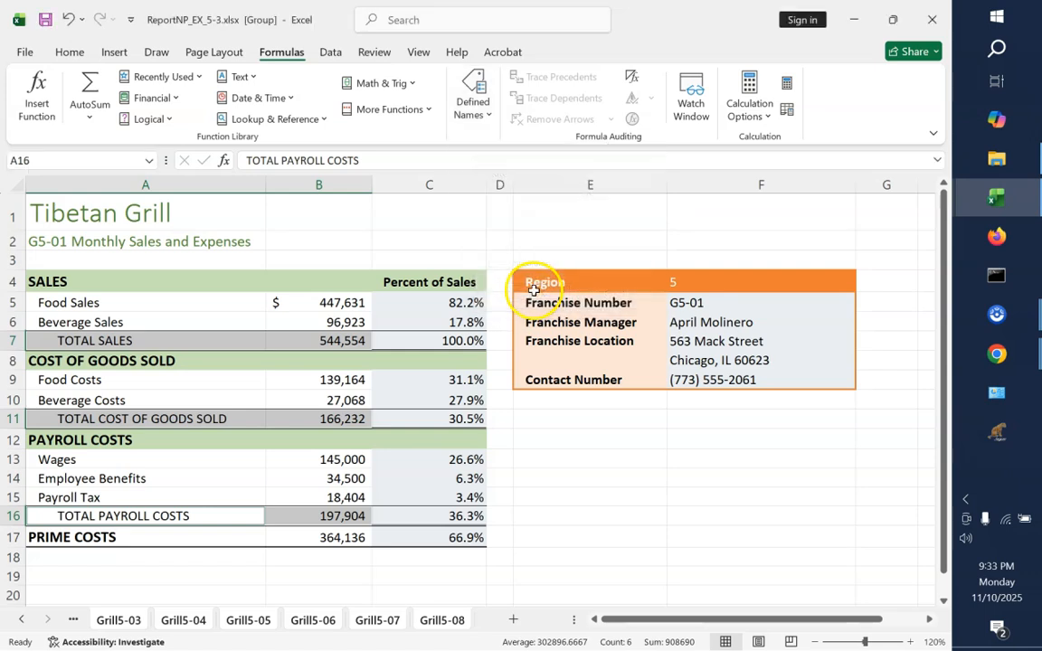
Go to the named cells TOTAL_COST_OF_GOODS_SOLD and TOTAL_PAYROLL_COSTS to check which cells they refer to
{"action": "left_click", "coordinate": [150, 161]}
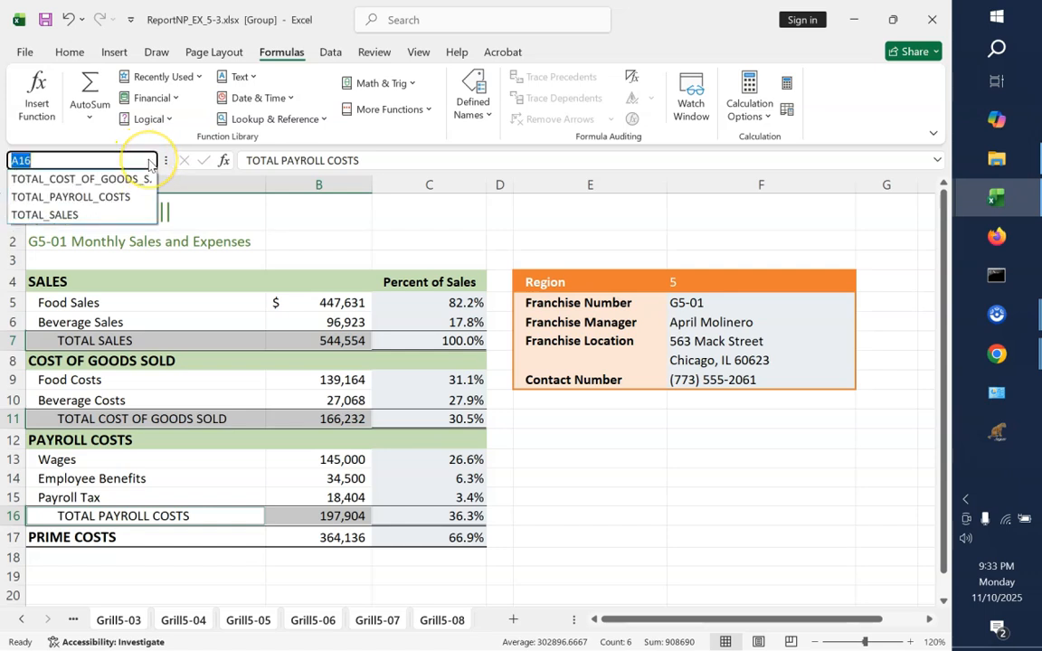
{"action": "left_click", "coordinate": [98, 180]}
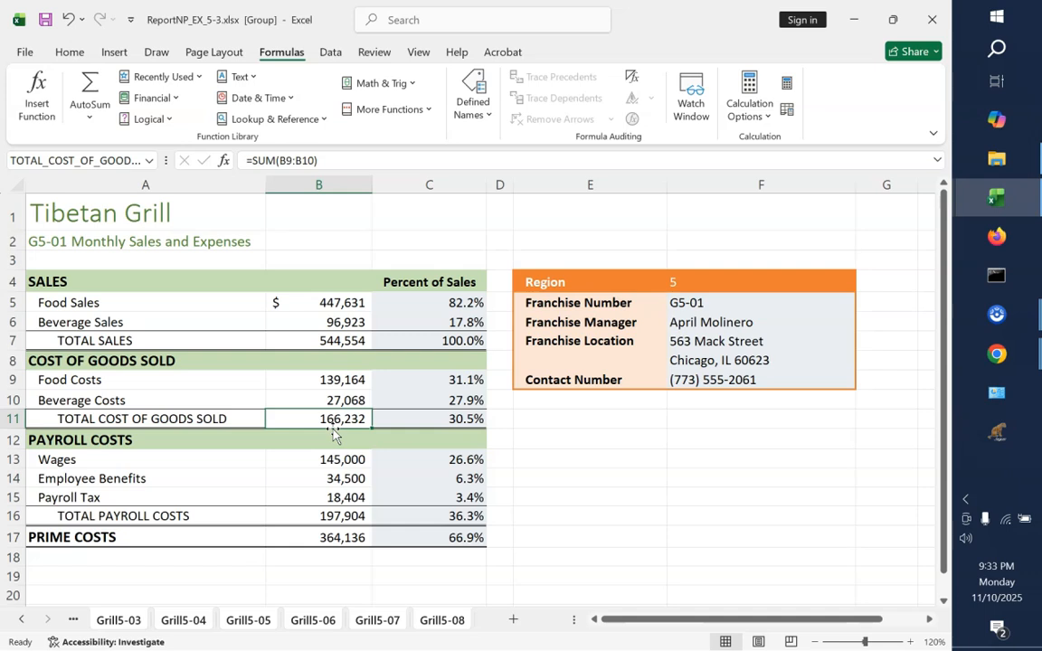
{"action": "left_click", "coordinate": [149, 163]}
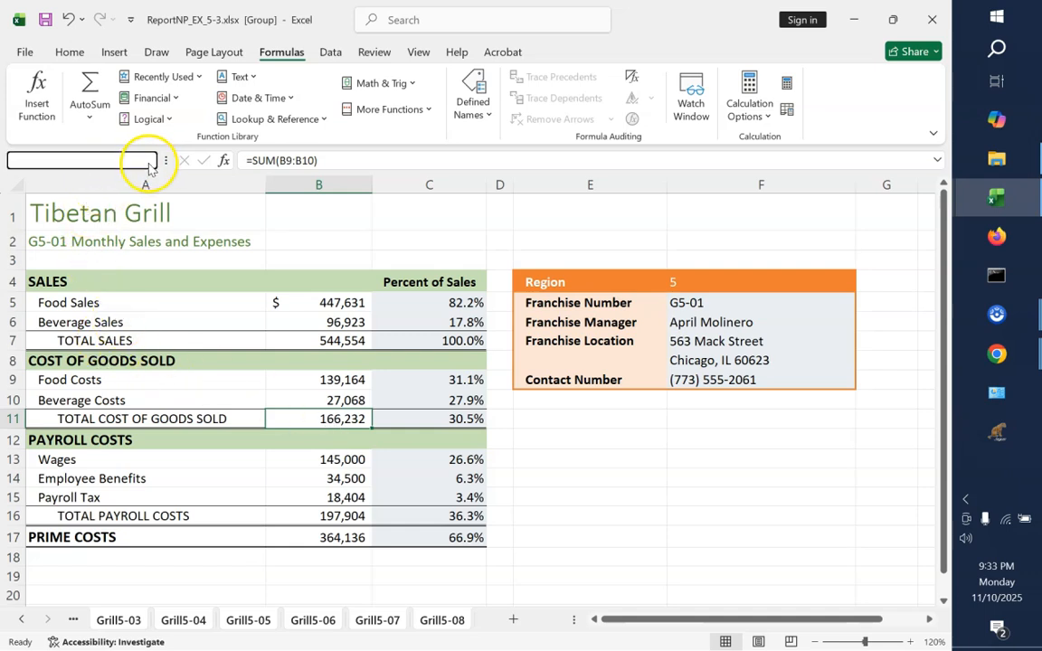
{"action": "left_click", "coordinate": [118, 197]}
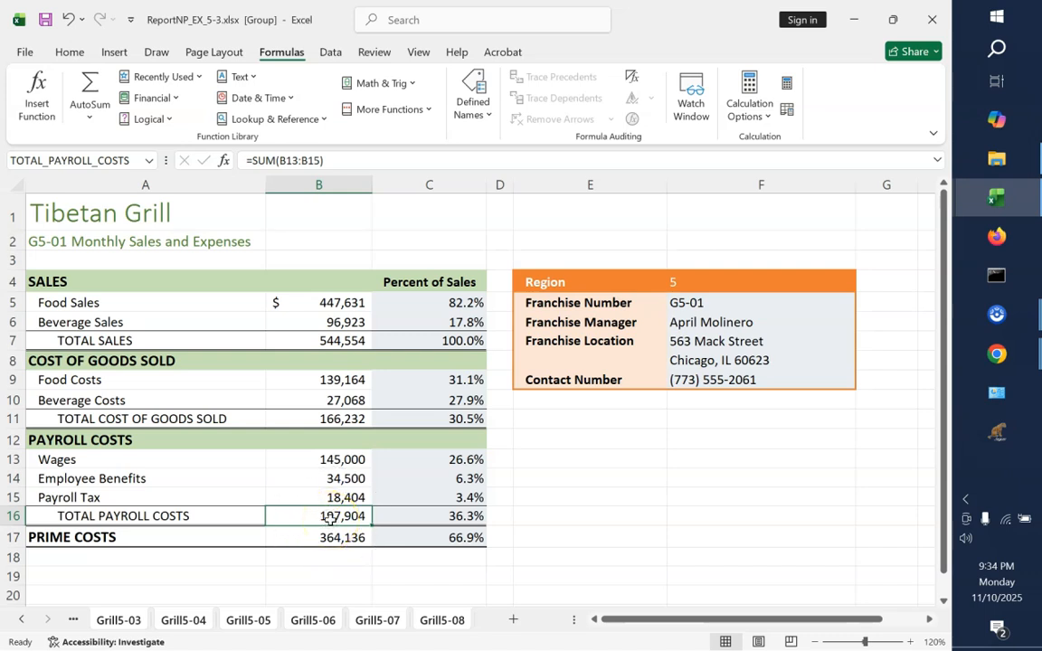
{"action": "left_click", "coordinate": [473, 101]}
{"action": "left_click", "coordinate": [507, 199]}
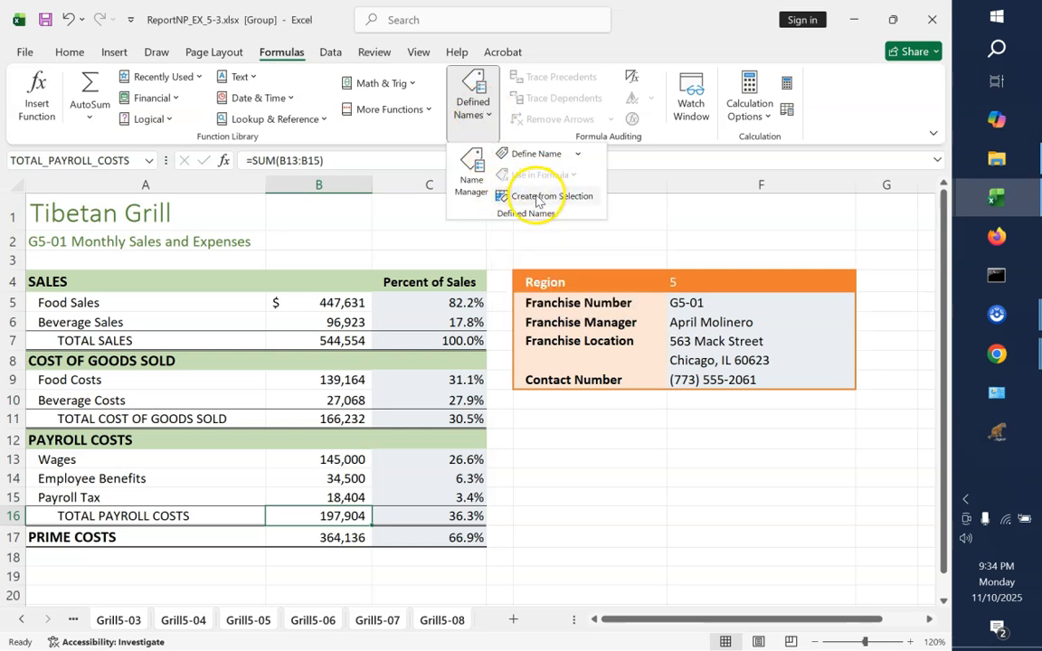
{"action": "left_click", "coordinate": [366, 219]}
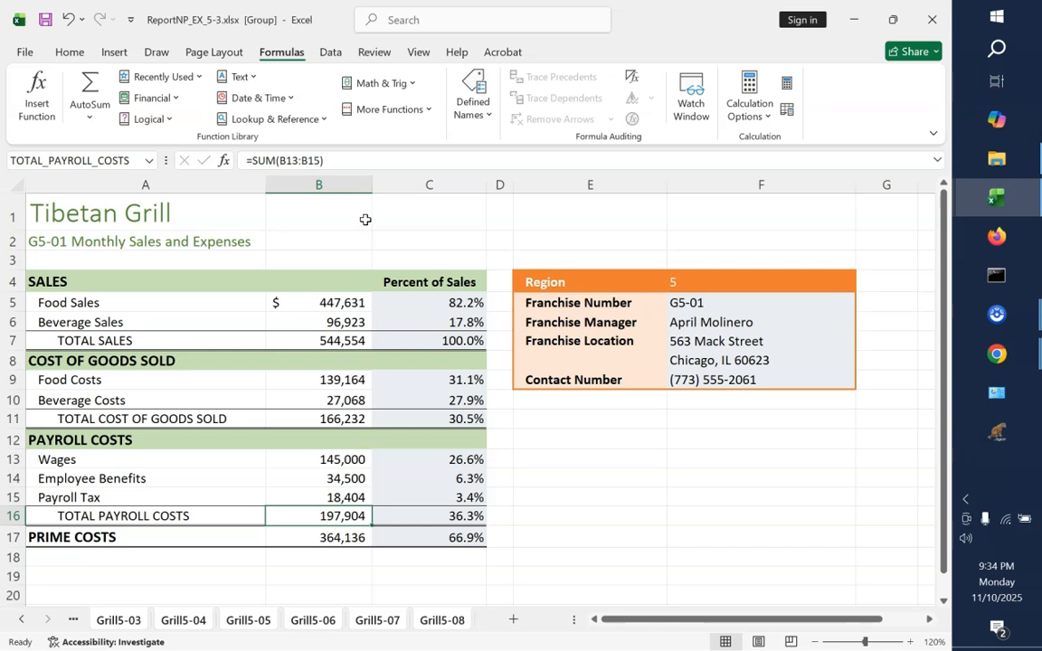
{"action": "left_click", "coordinate": [556, 492]}
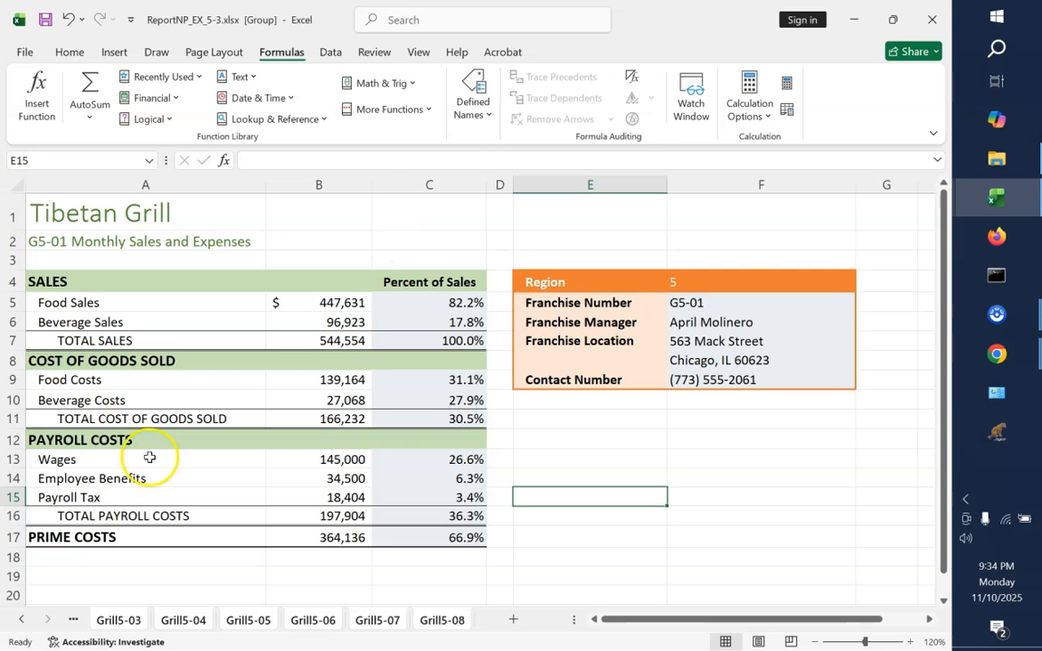
Review the scopes and references of all defined names in the Name Manager, including the workbook-scoped Grill5-01 entries
{"action": "left_click", "coordinate": [484, 119]}
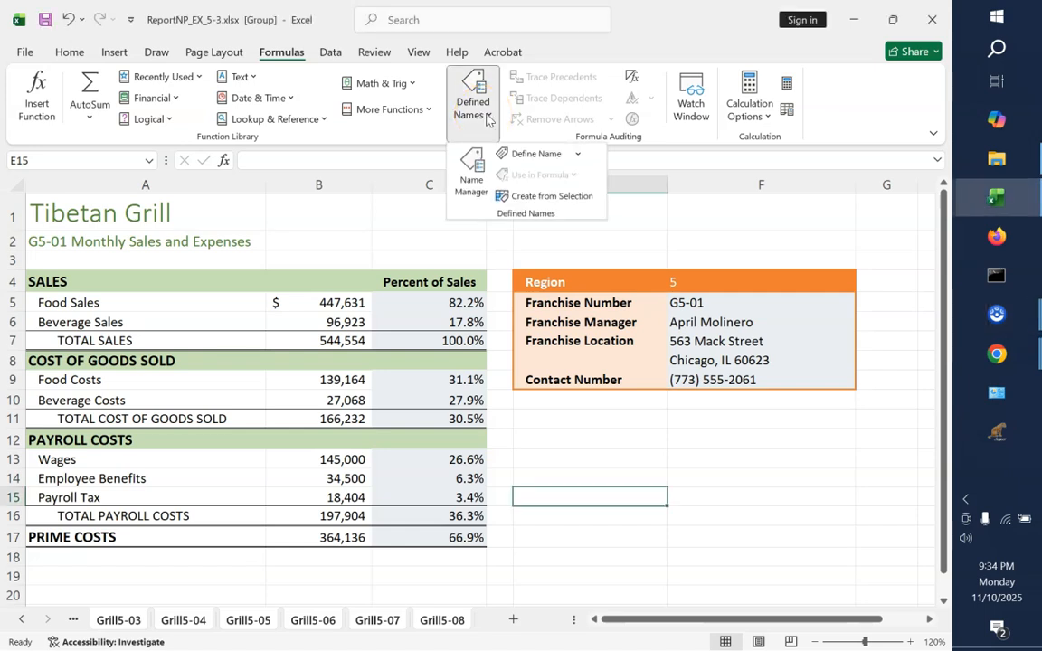
{"action": "left_click", "coordinate": [469, 181]}
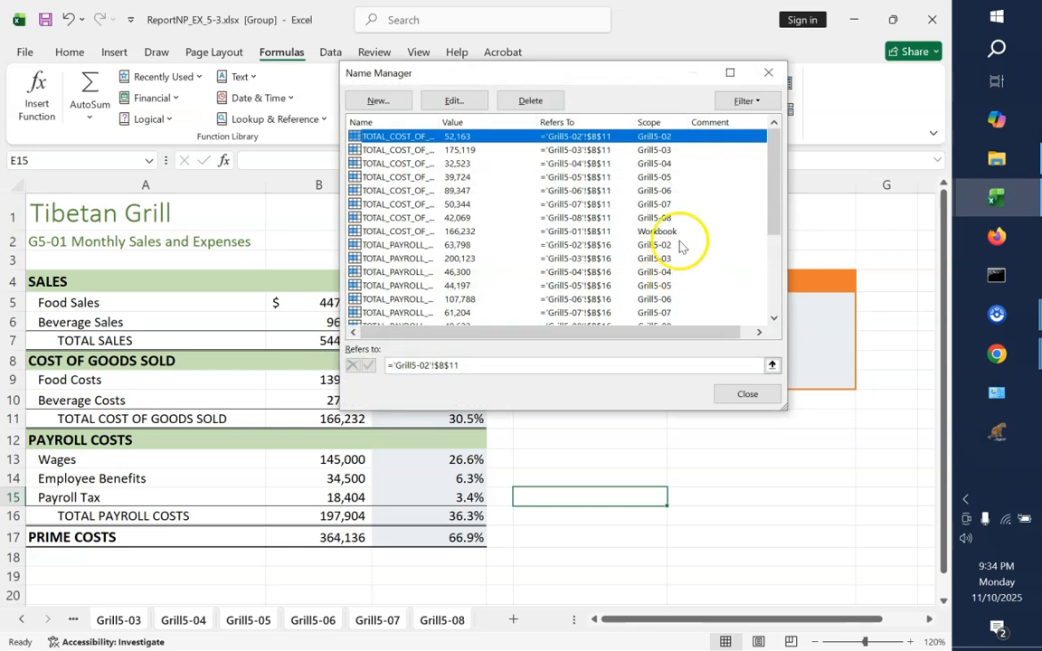
{"action": "left_click", "coordinate": [589, 233]}
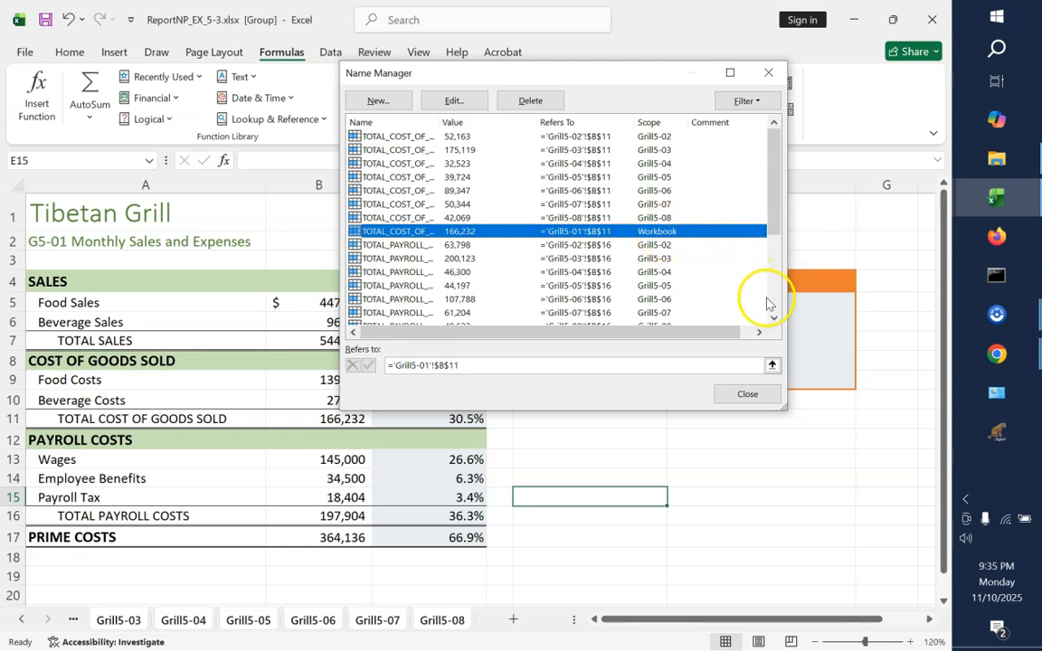
{"action": "scroll", "coordinate": [776, 308], "scroll_direction": "down", "scroll_amount": 4}
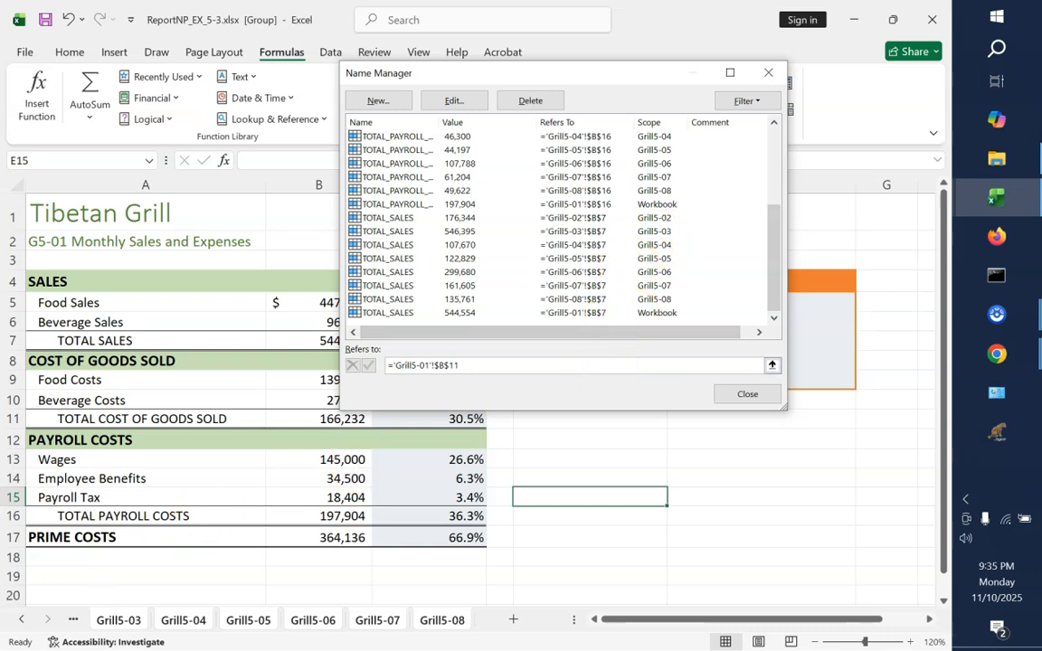
{"action": "left_click", "coordinate": [774, 140]}
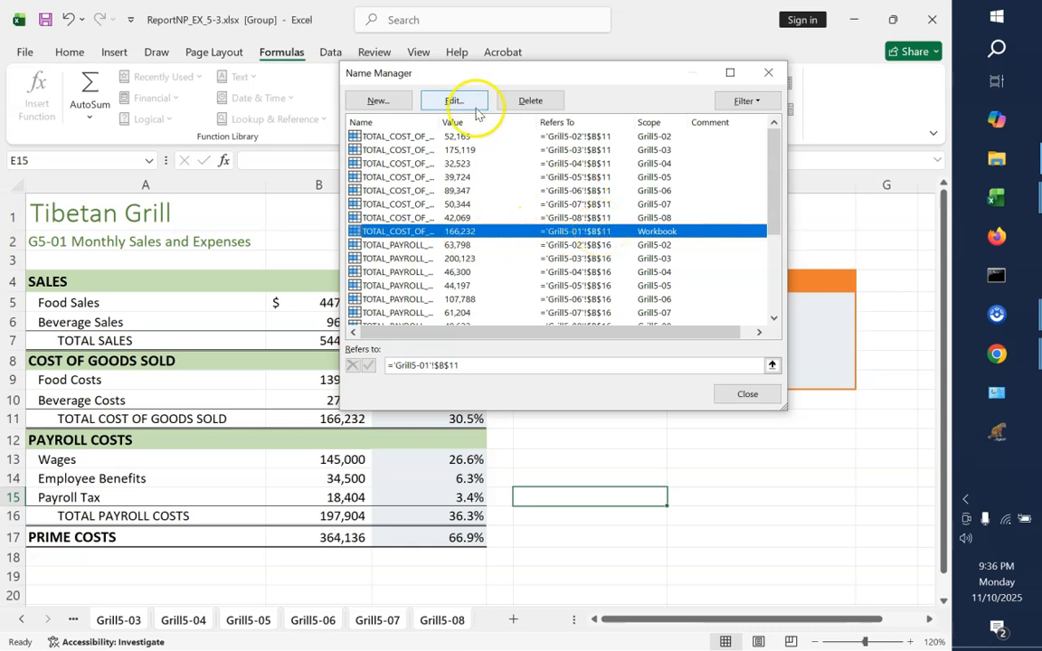
Delete the workbook-scoped TOTAL_COST_OF_GOODS_SOLD name and start defining a new name
{"action": "left_click", "coordinate": [534, 101]}
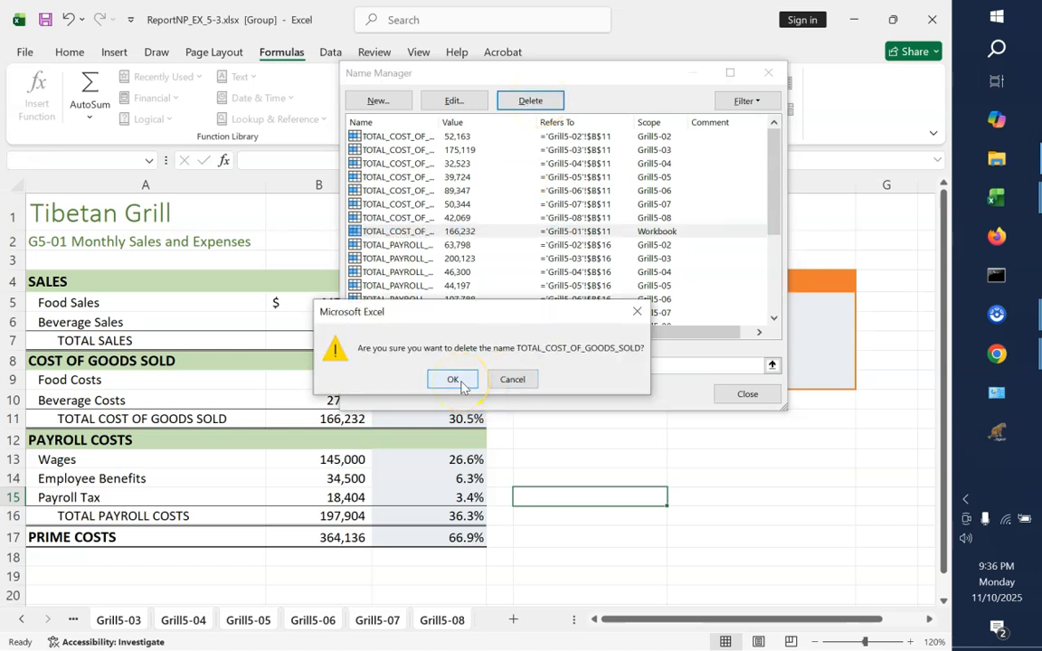
{"action": "left_click", "coordinate": [461, 381]}
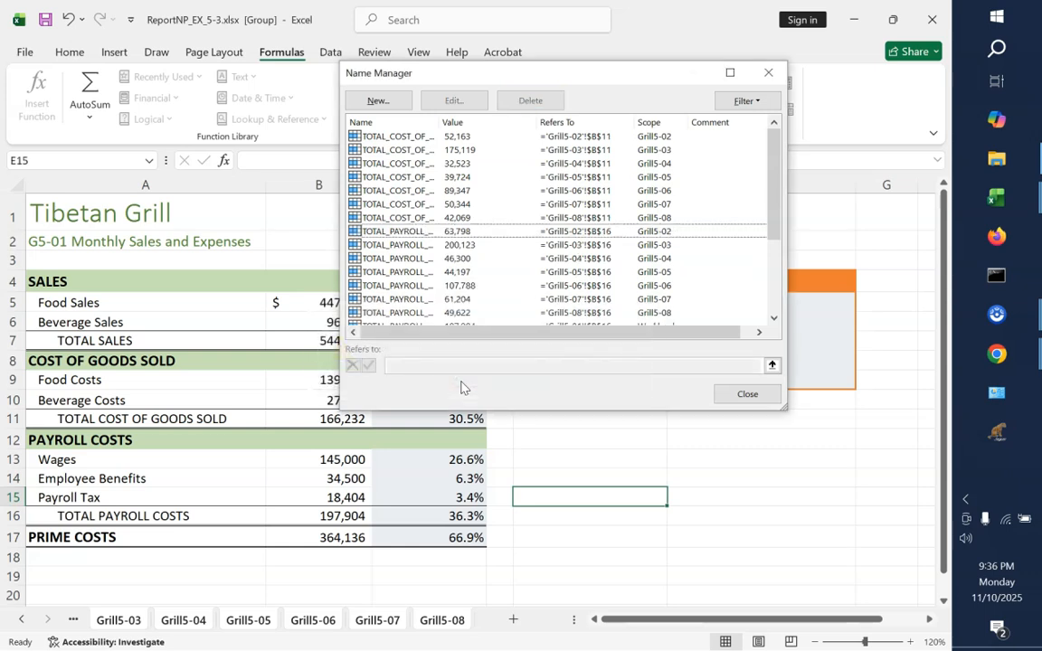
{"action": "left_click", "coordinate": [384, 111]}
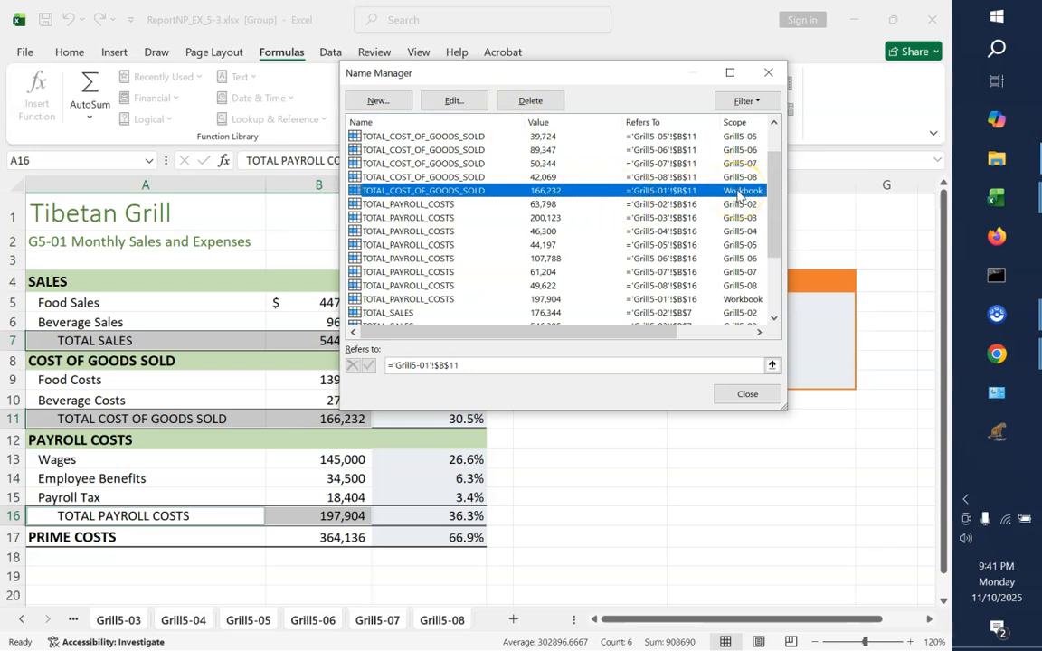
Delete the workbook-scoped TOTAL_COST_OF_GOODS_SOLD name and start a new name called TOTAL_COST_OF_GOODS_SOLD with the scope Grill5-01
{"action": "left_click", "coordinate": [532, 102]}
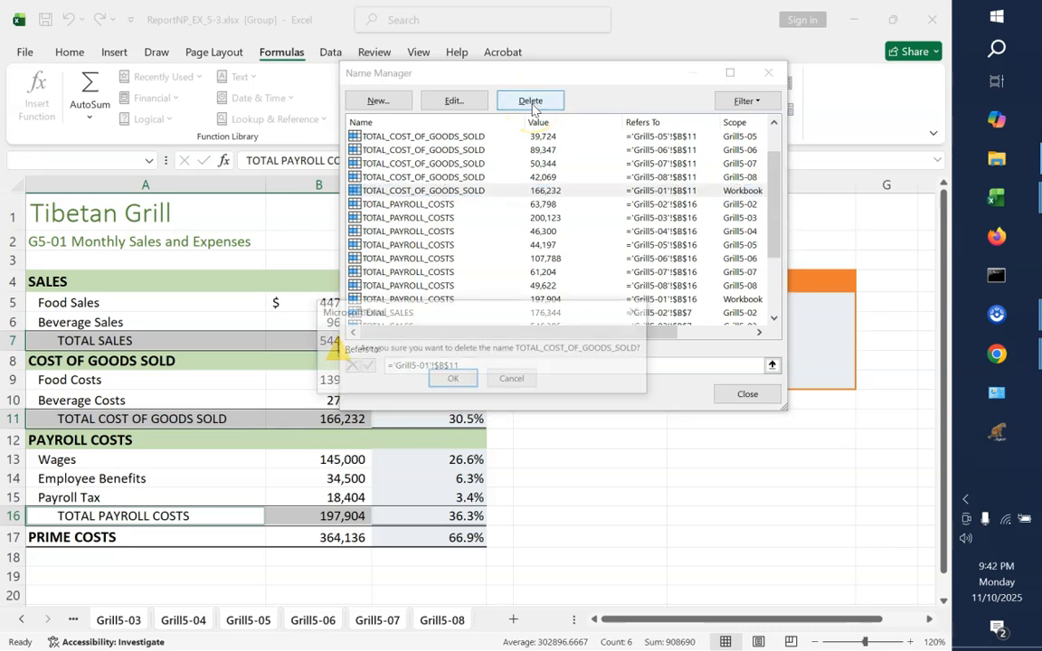
{"action": "left_click", "coordinate": [453, 380]}
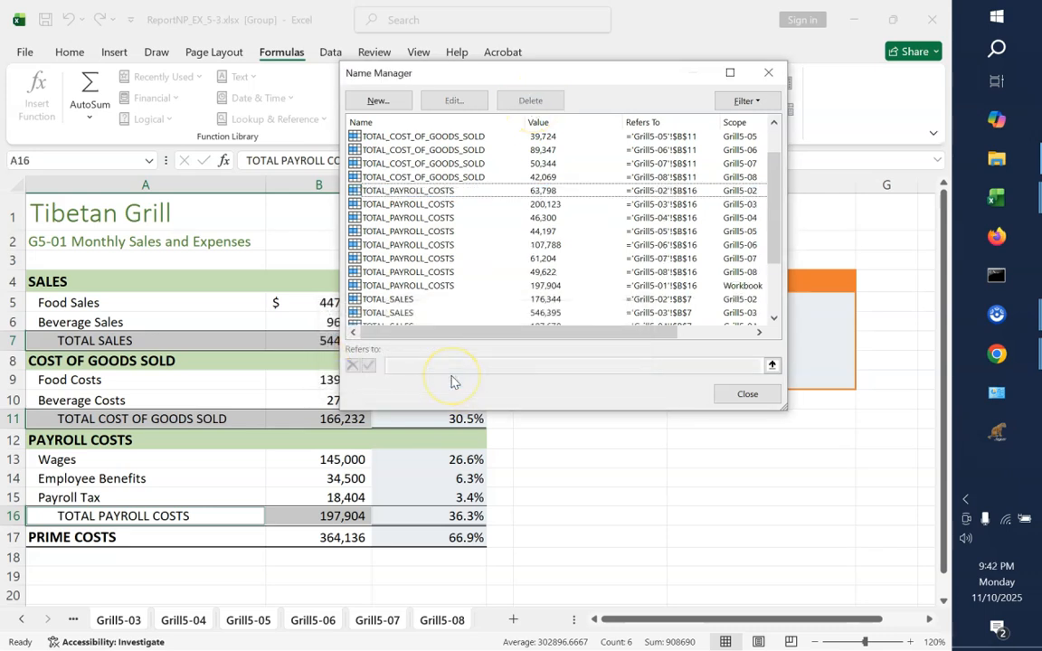
{"action": "left_click", "coordinate": [377, 102]}
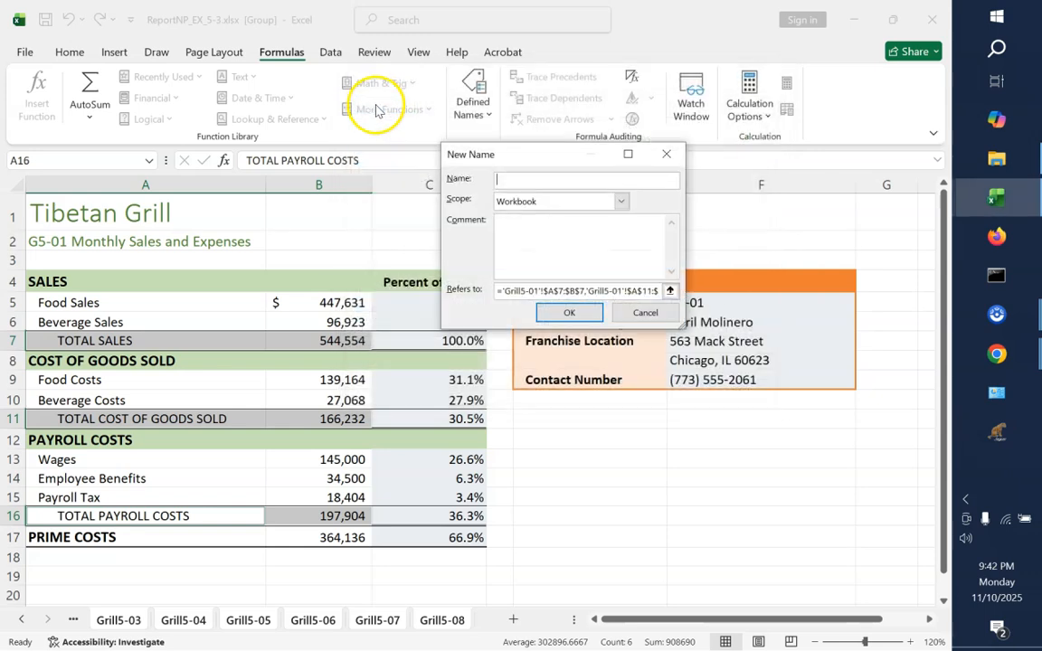
{"action": "type", "text": "T"}
{"action": "left_click", "coordinate": [515, 179]}
{"action": "type", "text": "TO"}
{"action": "type", "text": "OTA"}
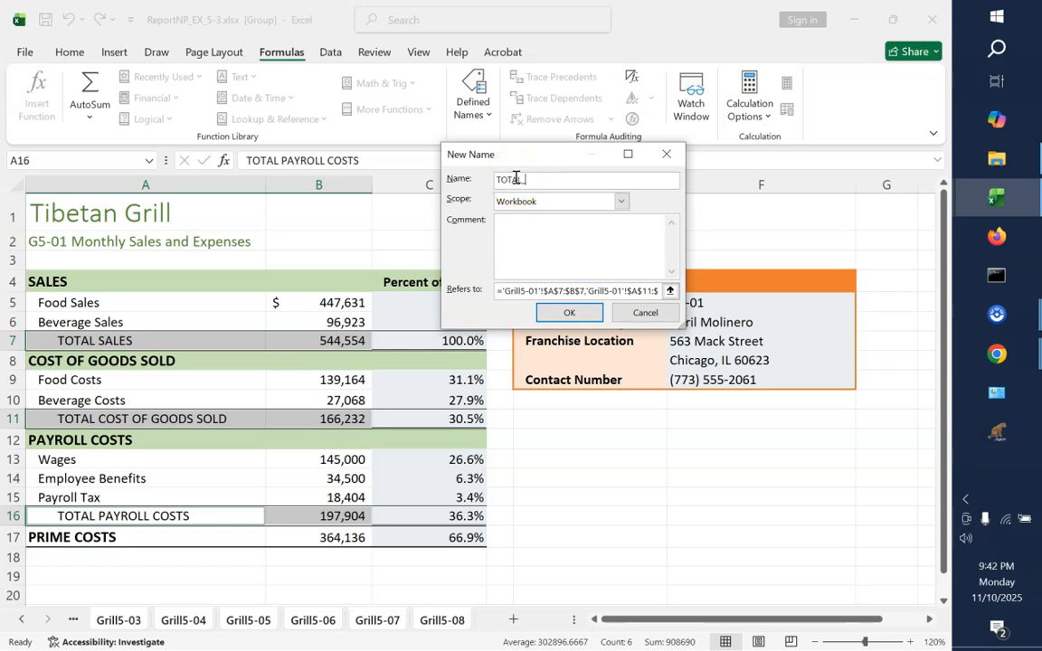
{"action": "type", "text": "L_COST"}
{"action": "type", "text": "_OF"}
{"action": "type", "text": "_GOODS"}
{"action": "type", "text": "_SOLD"}
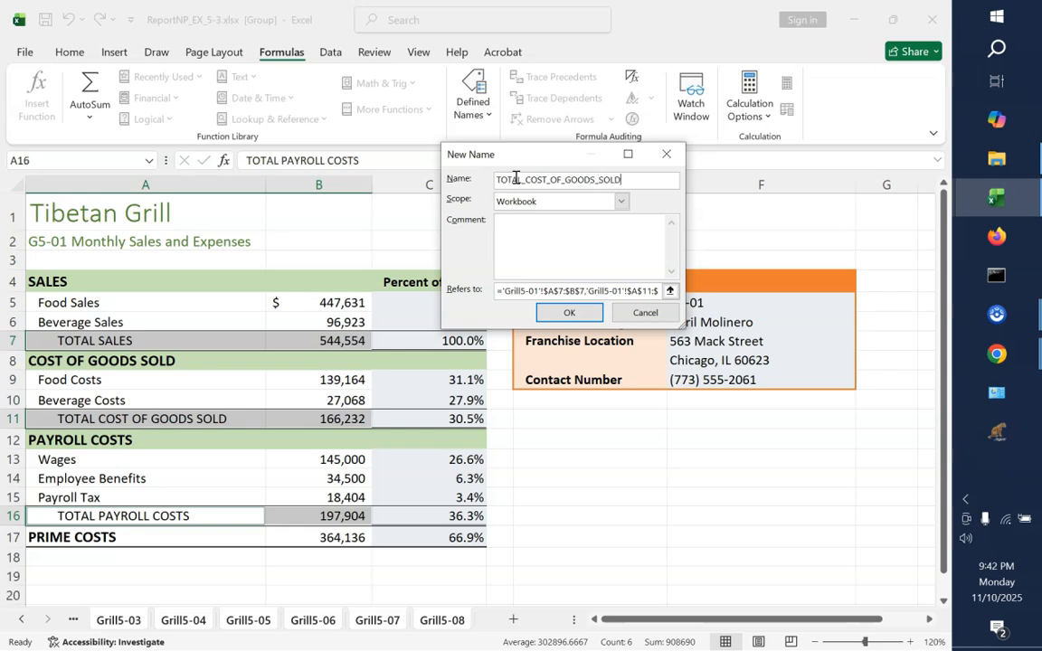
{"action": "left_click", "coordinate": [621, 202]}
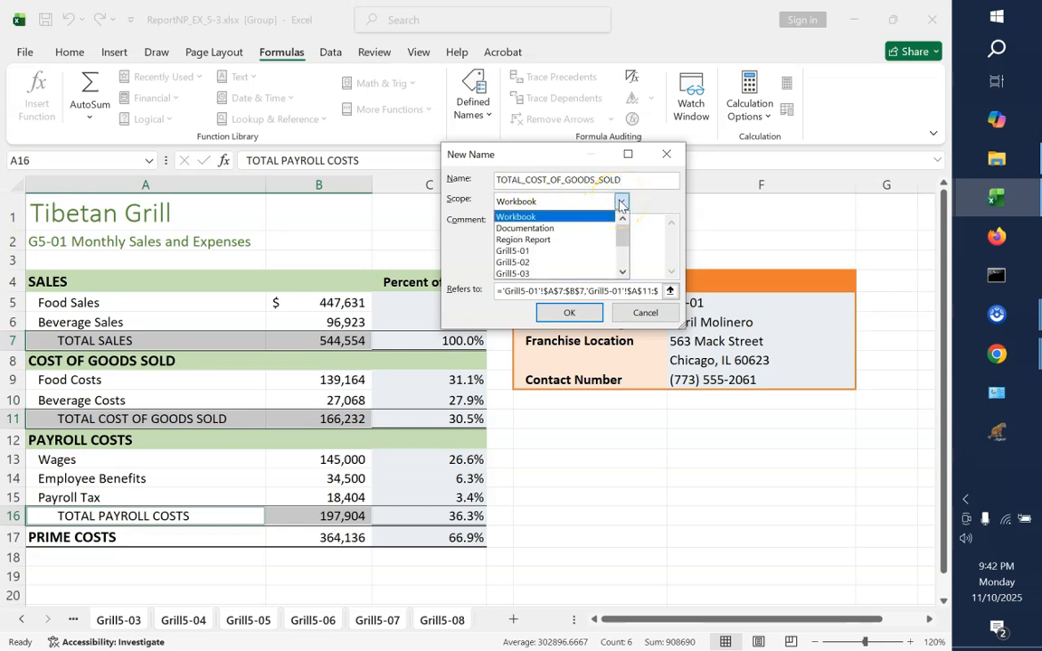
{"action": "left_click", "coordinate": [608, 250]}
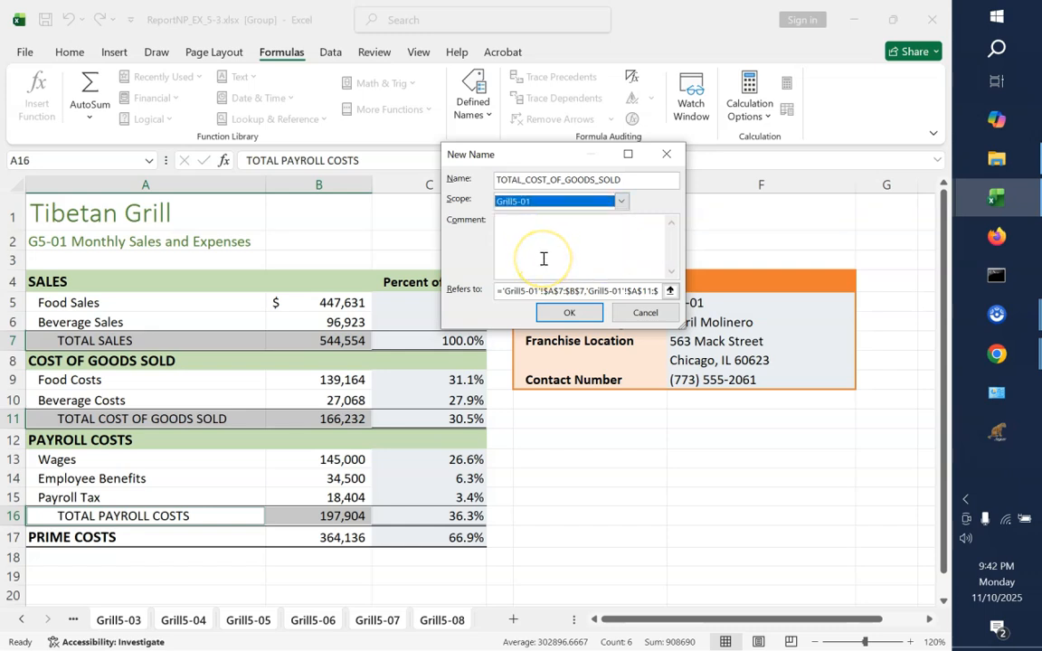
Set the new cost of goods sold name to refer to cell B11 on Grill5-01 and create it
{"action": "left_click", "coordinate": [671, 294]}
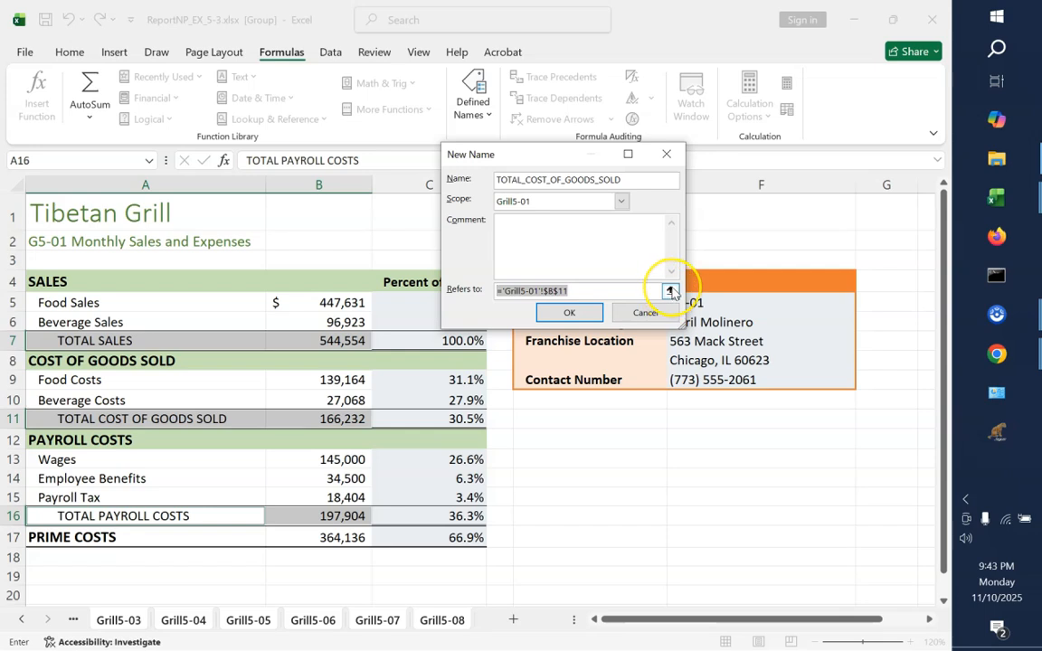
{"action": "left_click", "coordinate": [670, 291]}
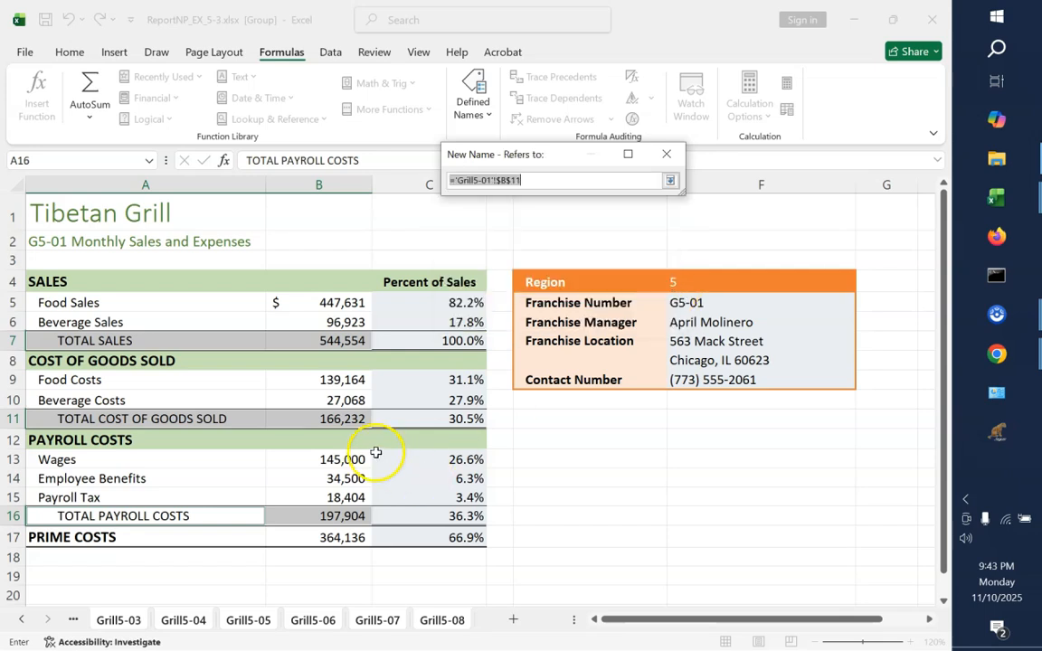
{"action": "left_click", "coordinate": [315, 419]}
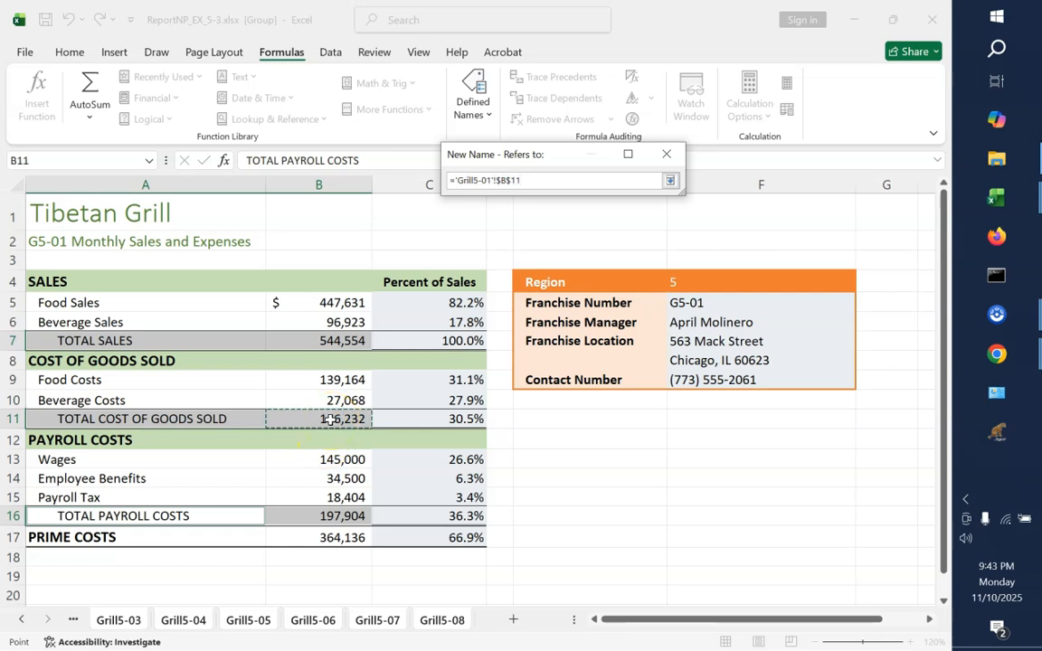
{"action": "left_click", "coordinate": [670, 180]}
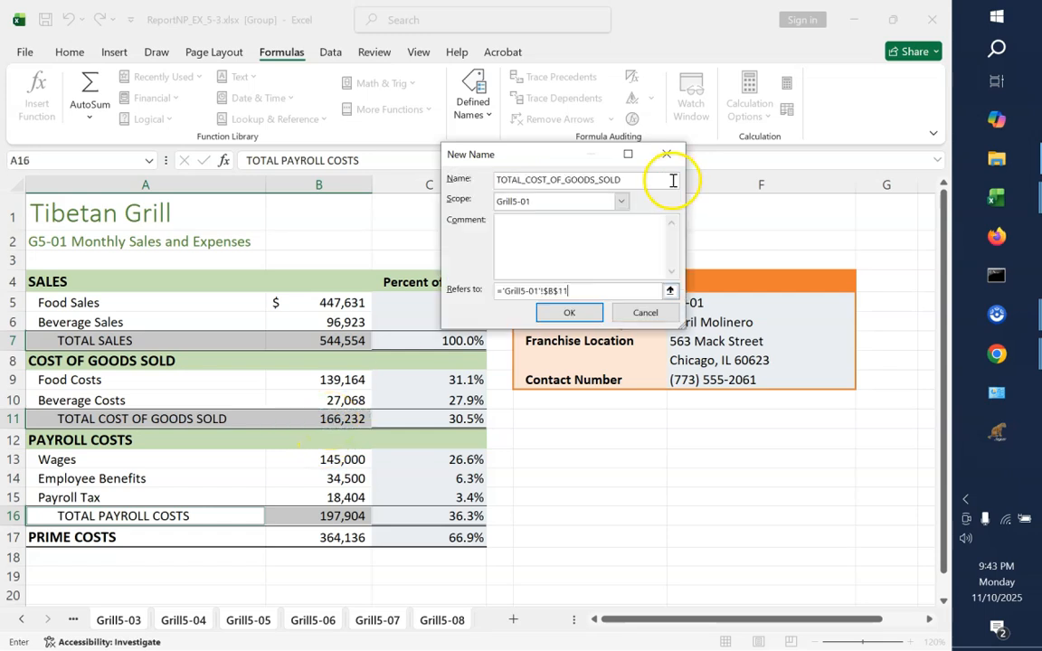
{"action": "left_click", "coordinate": [572, 311]}
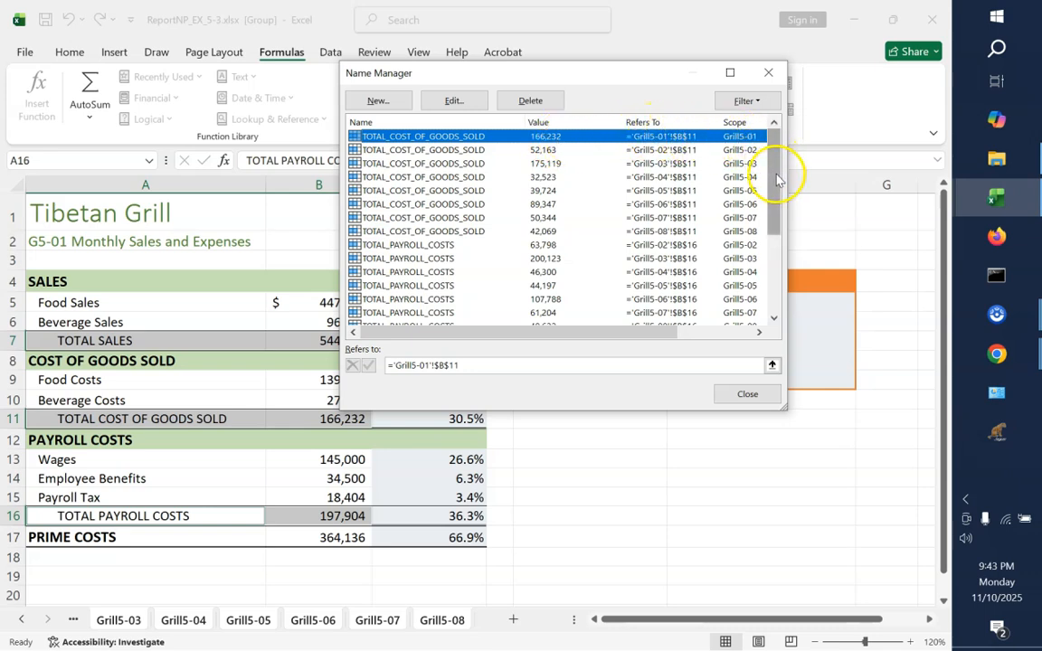
Delete the workbook-scoped TOTAL_PAYROLL_COSTS name that refers to Grill5-01
{"action": "left_click_drag", "start_coordinate": [777, 180], "coordinate": [779, 253]}
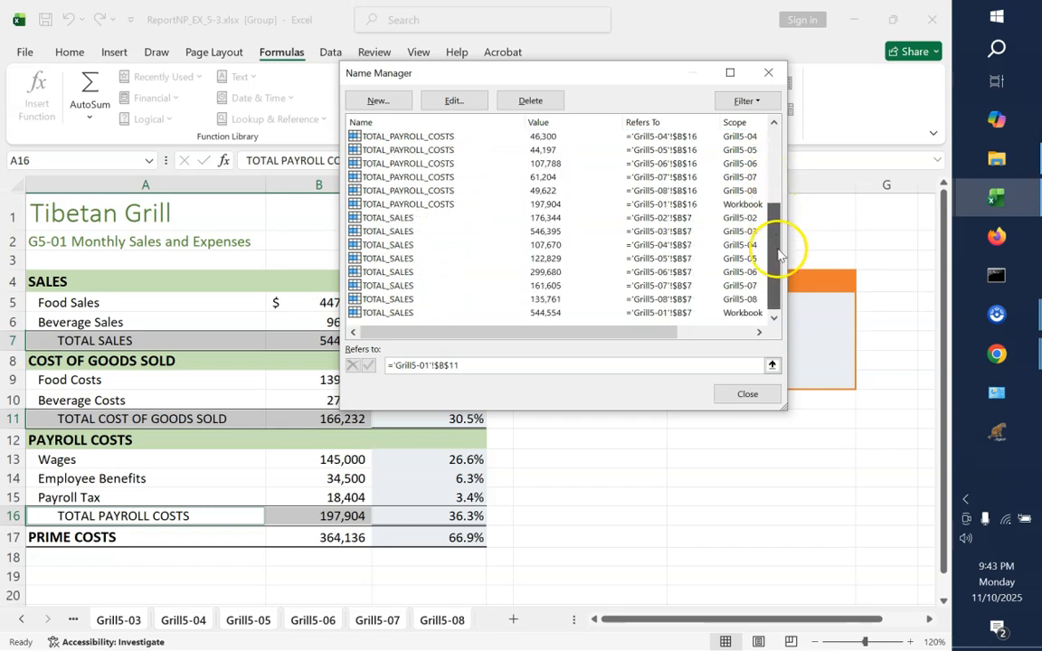
{"action": "left_click", "coordinate": [472, 207]}
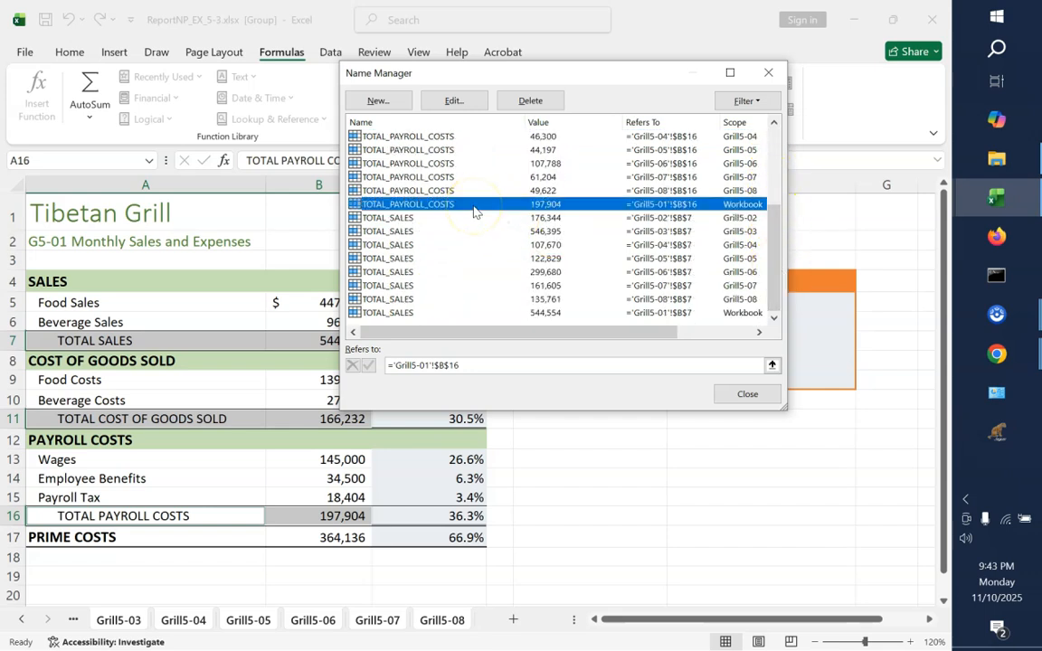
{"action": "left_click", "coordinate": [525, 102]}
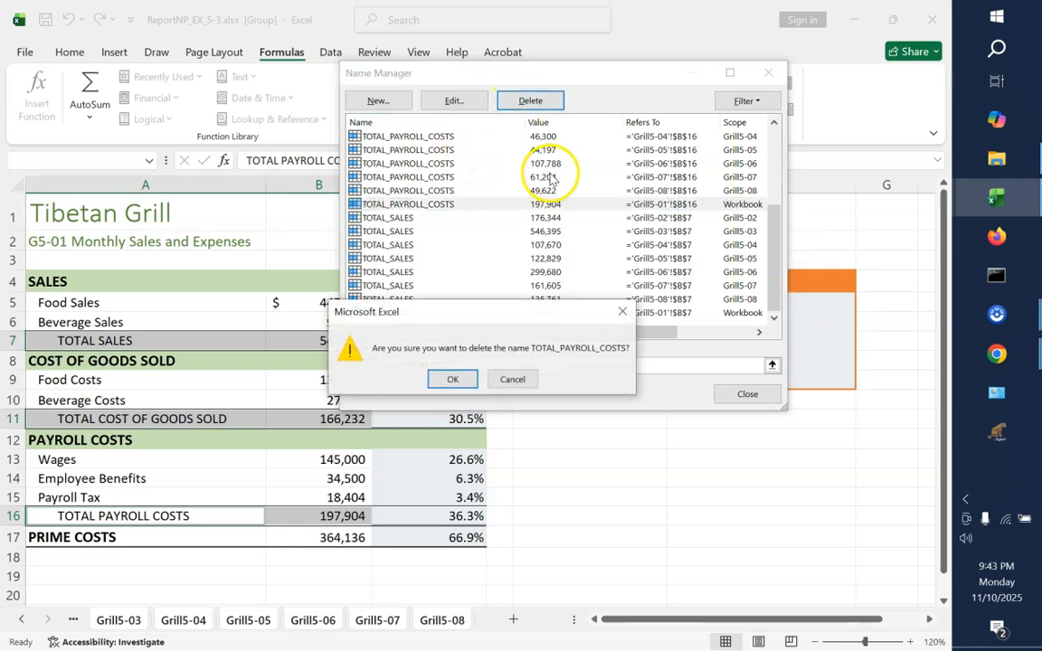
{"action": "left_click", "coordinate": [452, 373]}
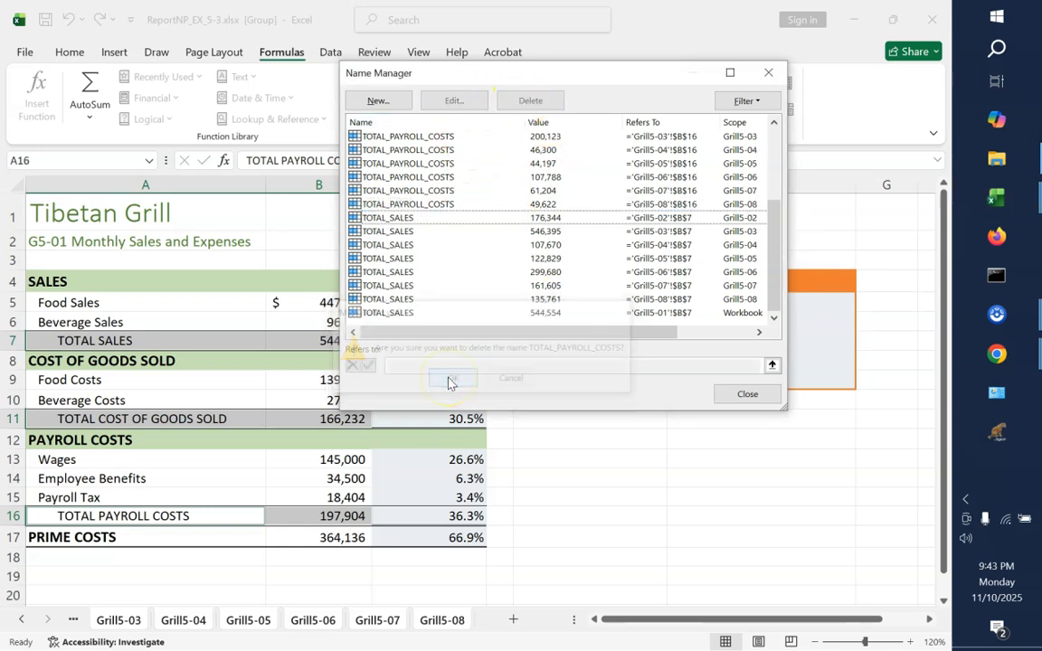
Start a new defined name for the payroll total, entered as TOTAL)PAYROLL_COSTS, with the scope Grill5-01
{"action": "left_click", "coordinate": [380, 106]}
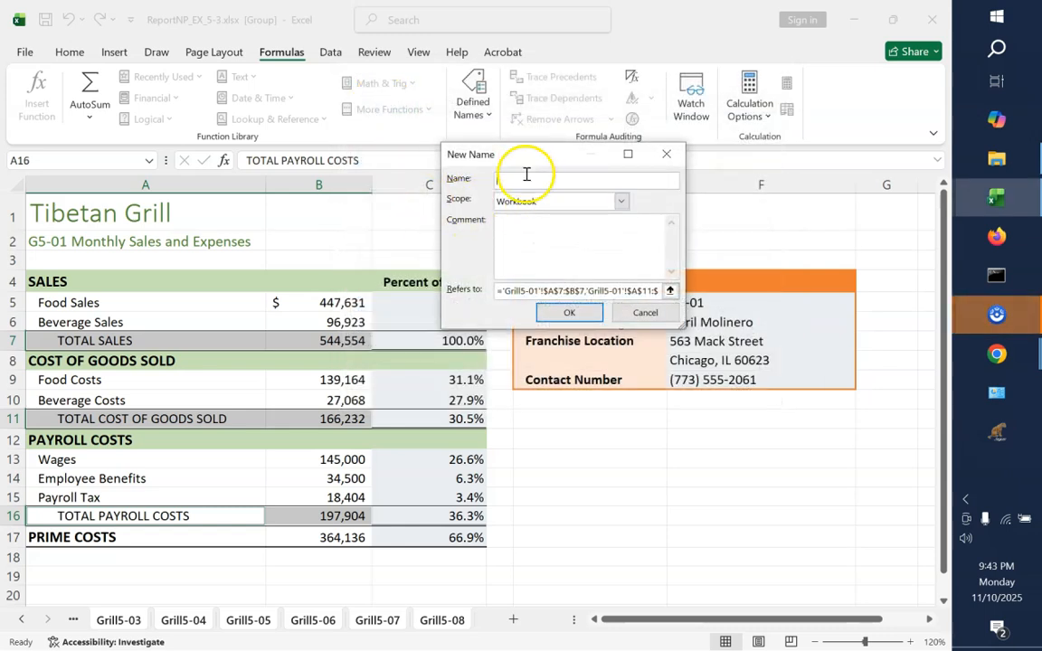
{"action": "type", "text": "TOATL"}
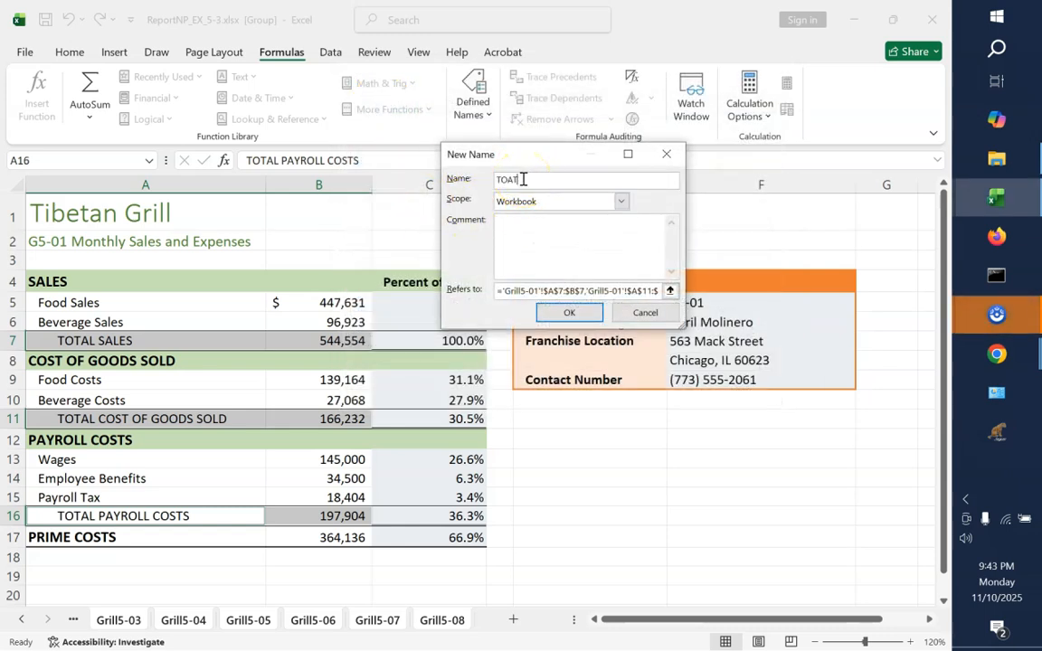
{"action": "key", "text": "BackSpace"}
{"action": "key", "text": "BackSpace"}
{"action": "key", "text": "BackSpace"}
{"action": "type", "text": "TAL_PAYROLL"}
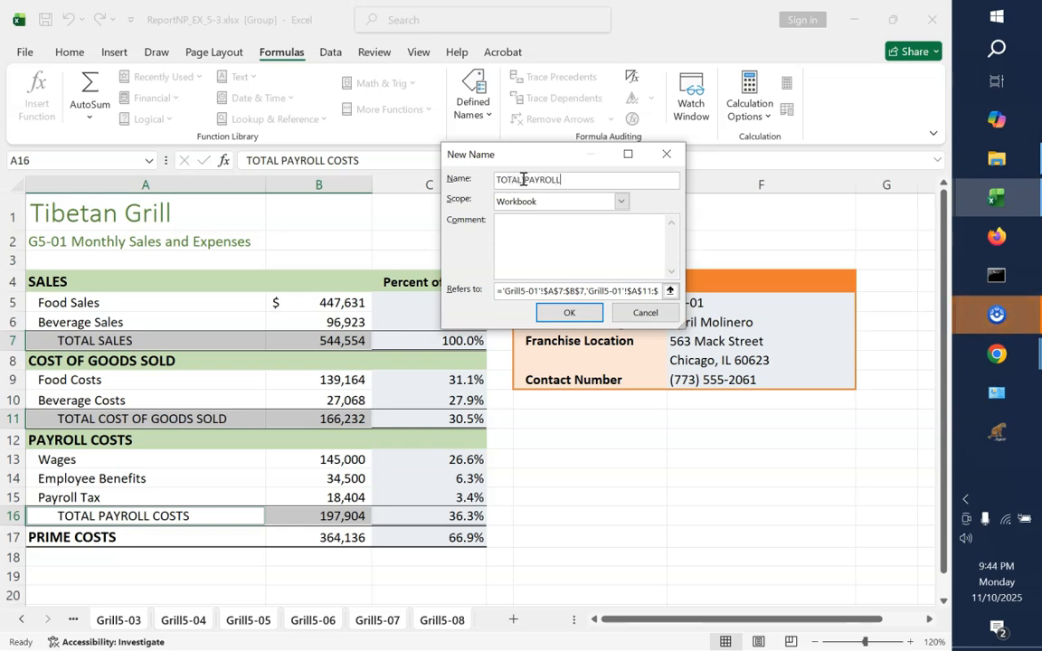
{"action": "type", "text": "_COSTS"}
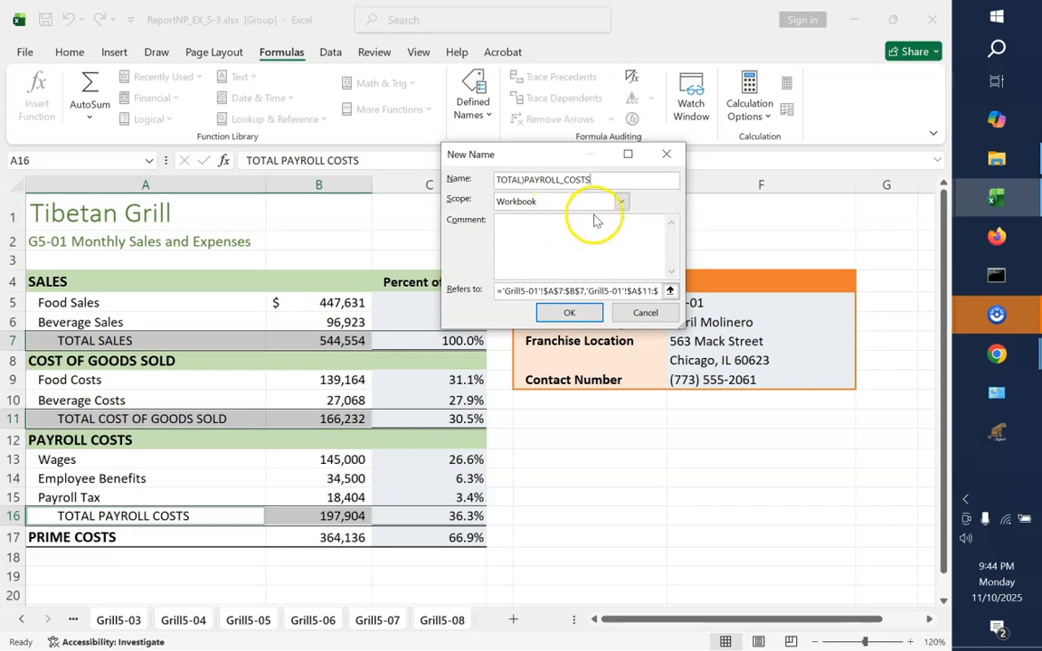
{"action": "left_click", "coordinate": [621, 202]}
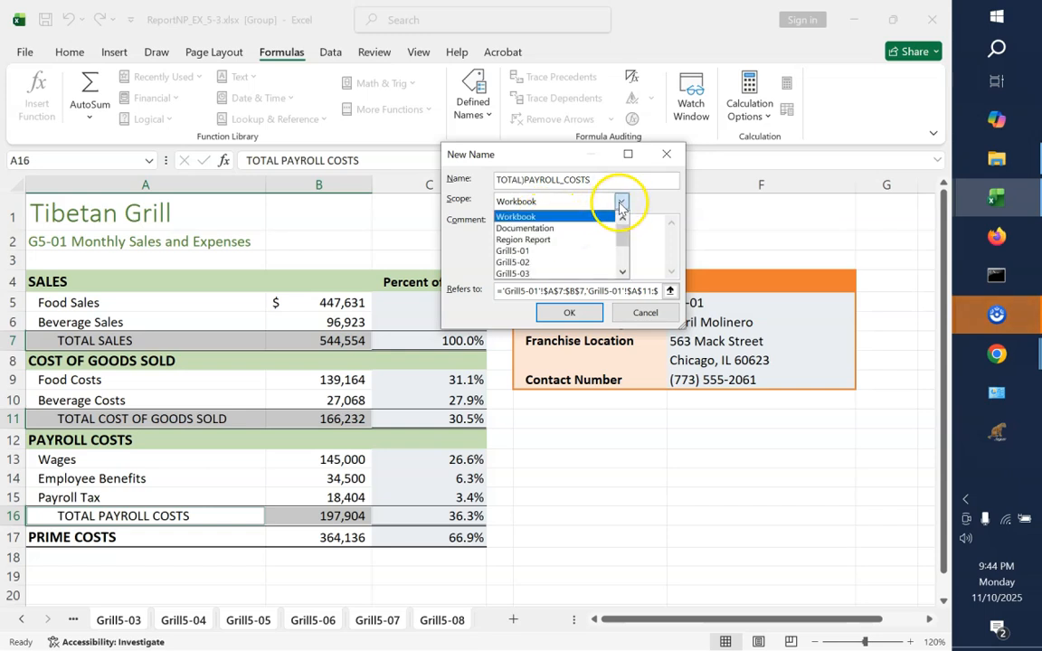
{"action": "left_click", "coordinate": [558, 251]}
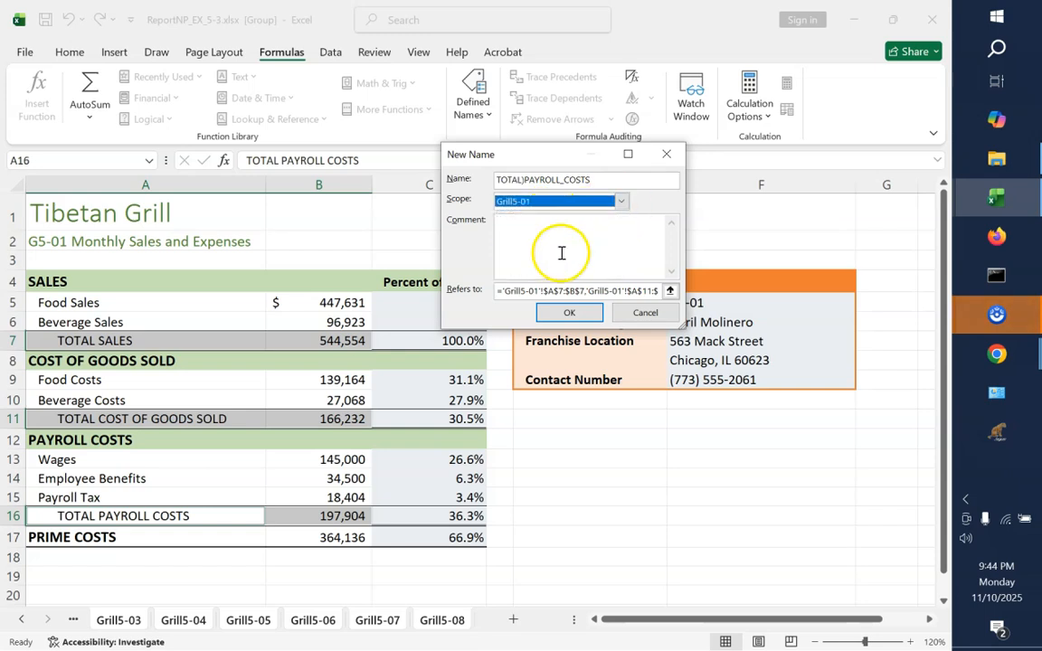
Set the new payroll name to refer to cell B16 on Grill5-01 and try to create it
{"action": "left_click", "coordinate": [670, 291]}
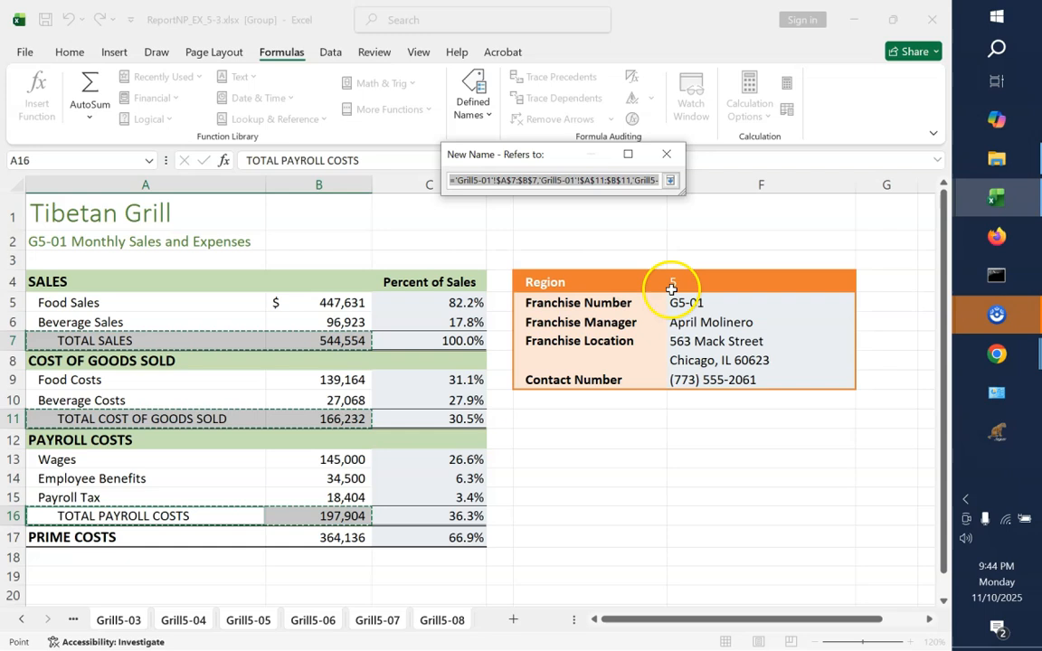
{"action": "left_click", "coordinate": [339, 518]}
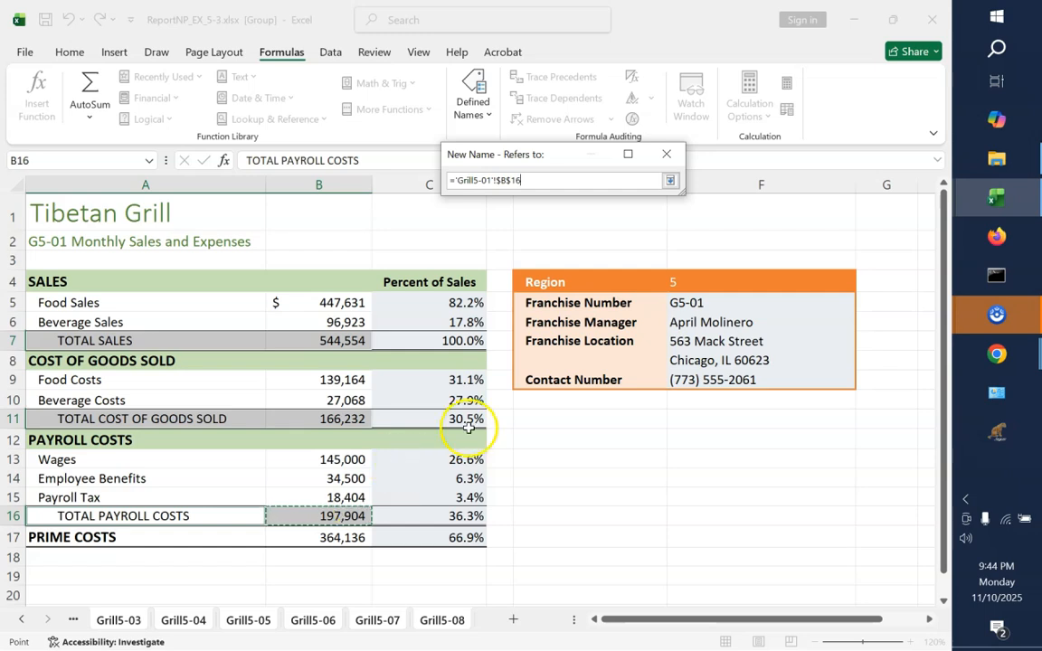
{"action": "left_click", "coordinate": [672, 182]}
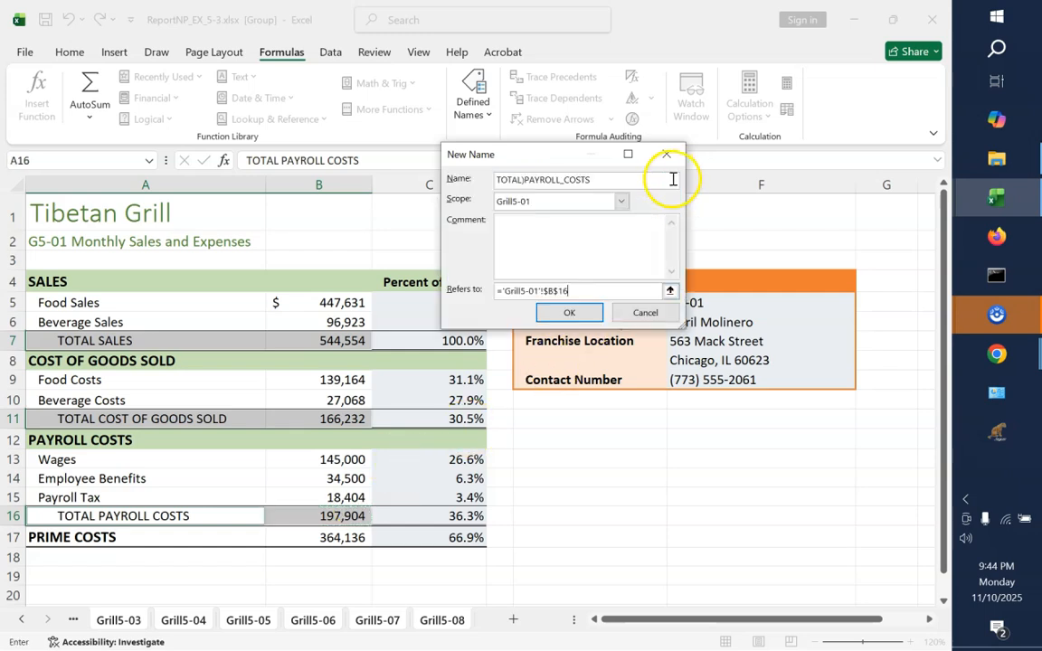
{"action": "left_click", "coordinate": [569, 314]}
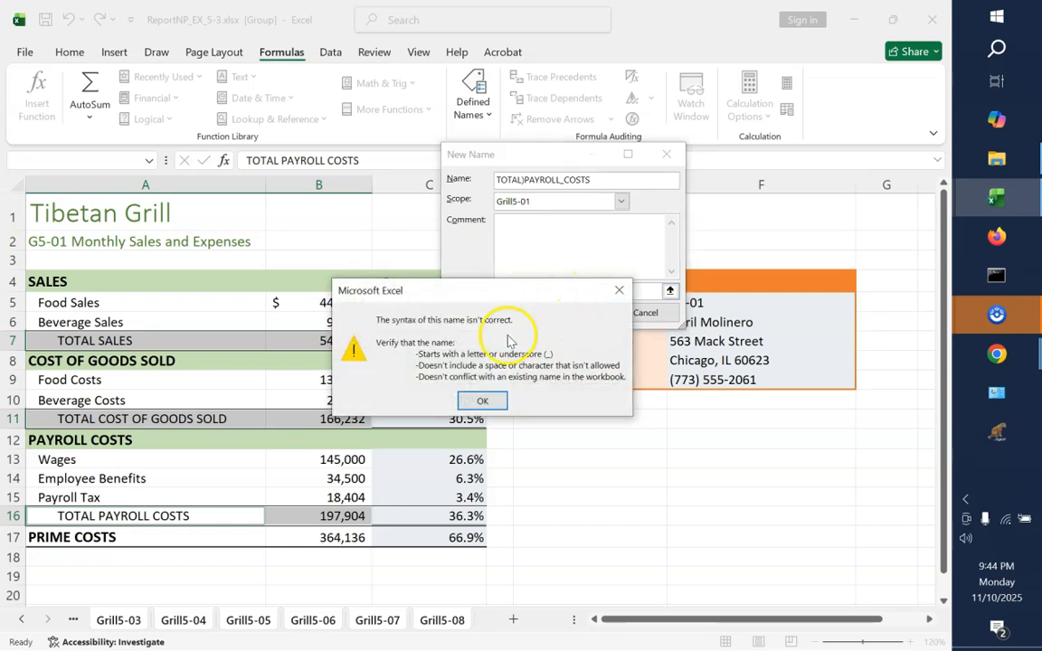
{"action": "left_click", "coordinate": [480, 402]}
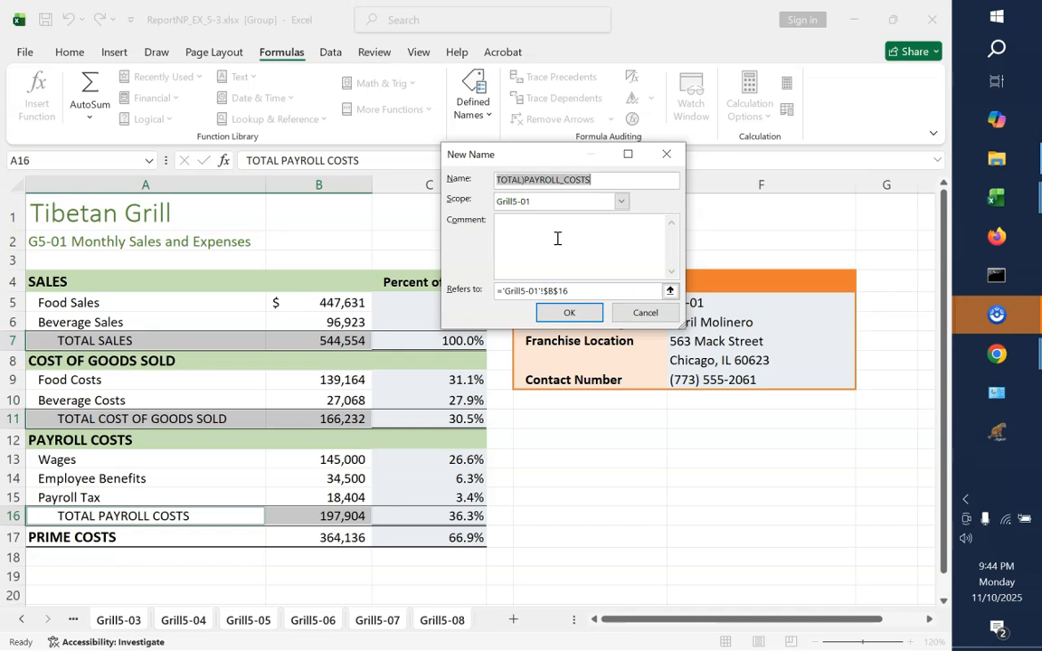
Correct the new name to TOTAL_PAYROLL_COSTS by replacing the parenthesis with an underscore, and create it
{"action": "left_click", "coordinate": [527, 181]}
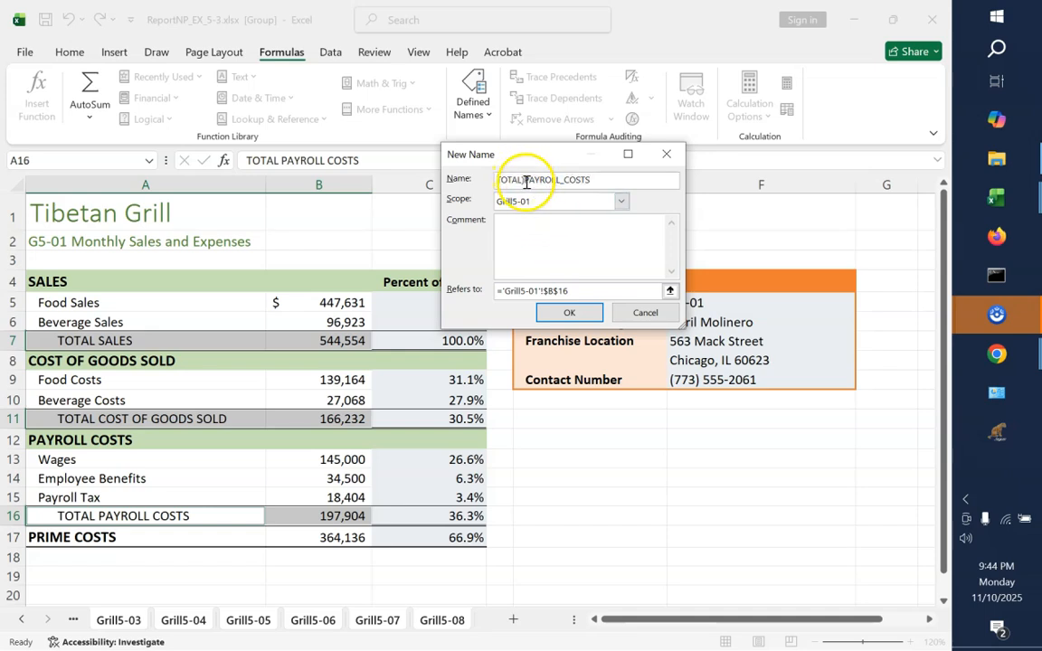
{"action": "key", "text": "BackSpace"}
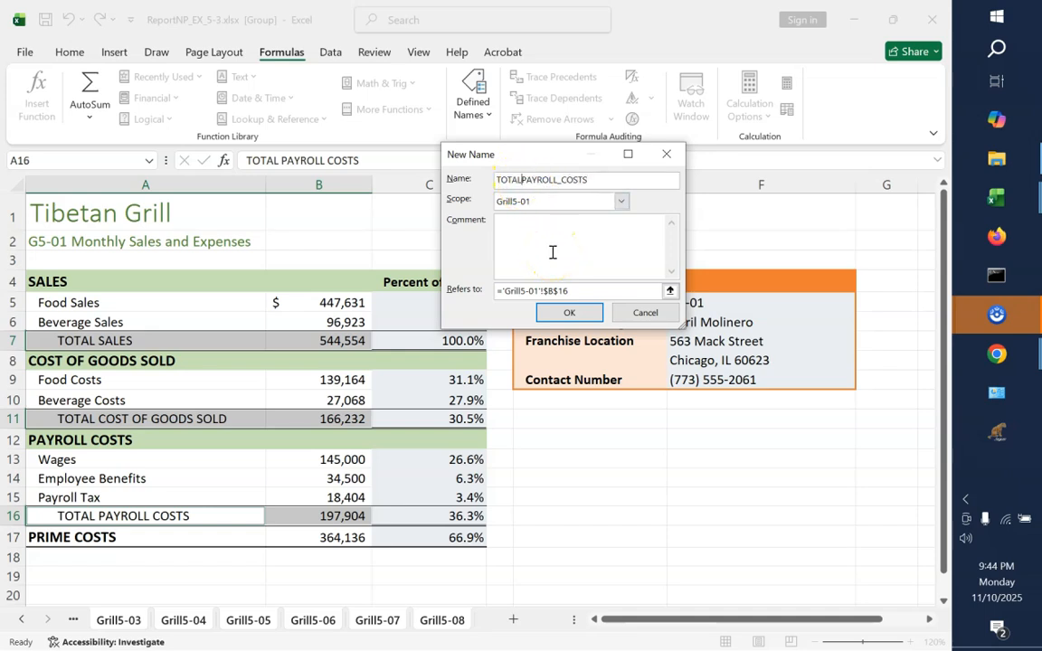
{"action": "type", "text": "_"}
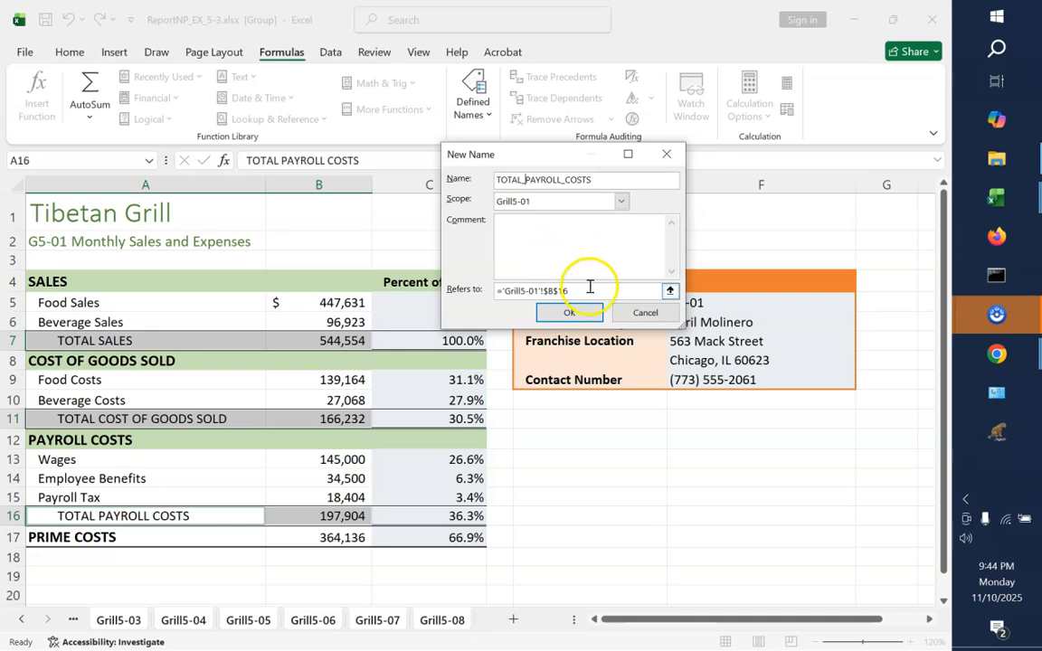
{"action": "left_click", "coordinate": [576, 318]}
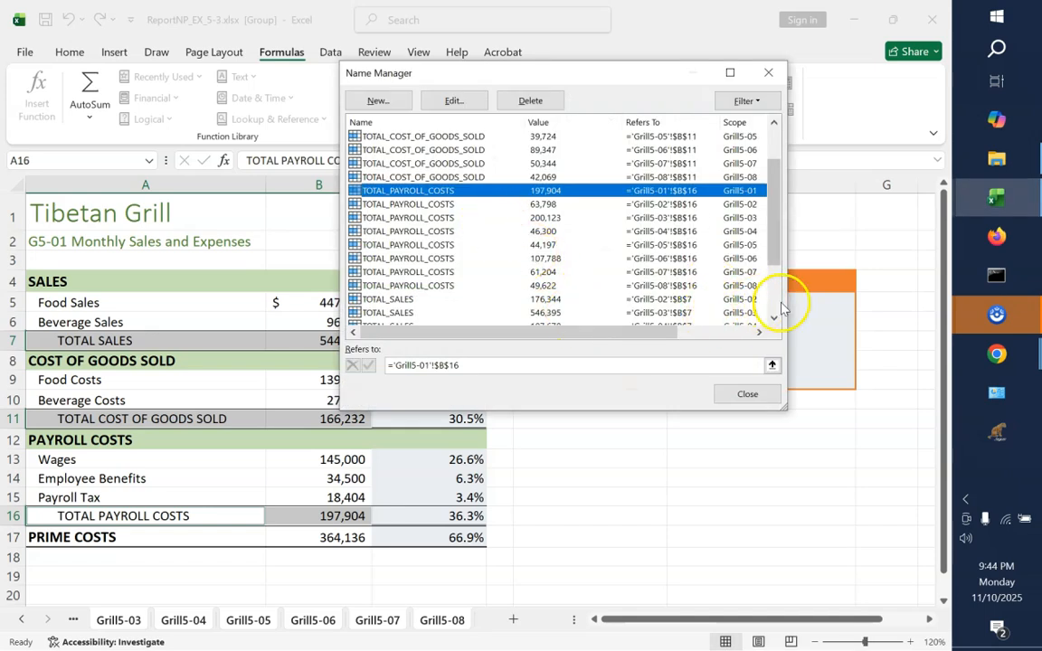
Delete the workbook-scoped TOTAL_SALES name that refers to Grill5-01
{"action": "scroll", "coordinate": [779, 309], "scroll_direction": "down", "scroll_amount": 2}
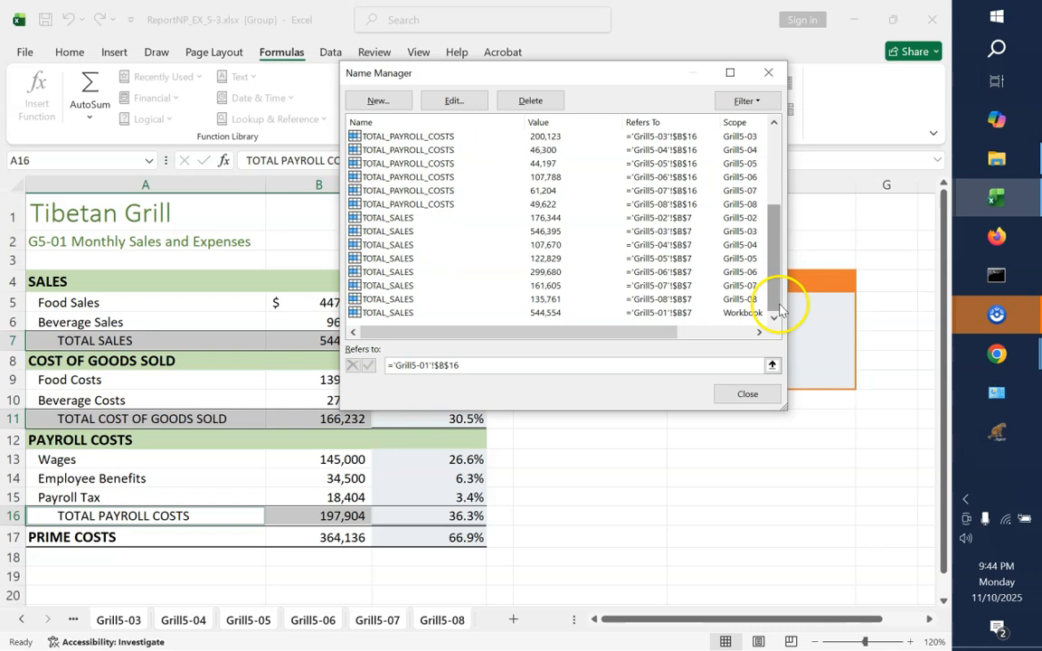
{"action": "left_click", "coordinate": [630, 314]}
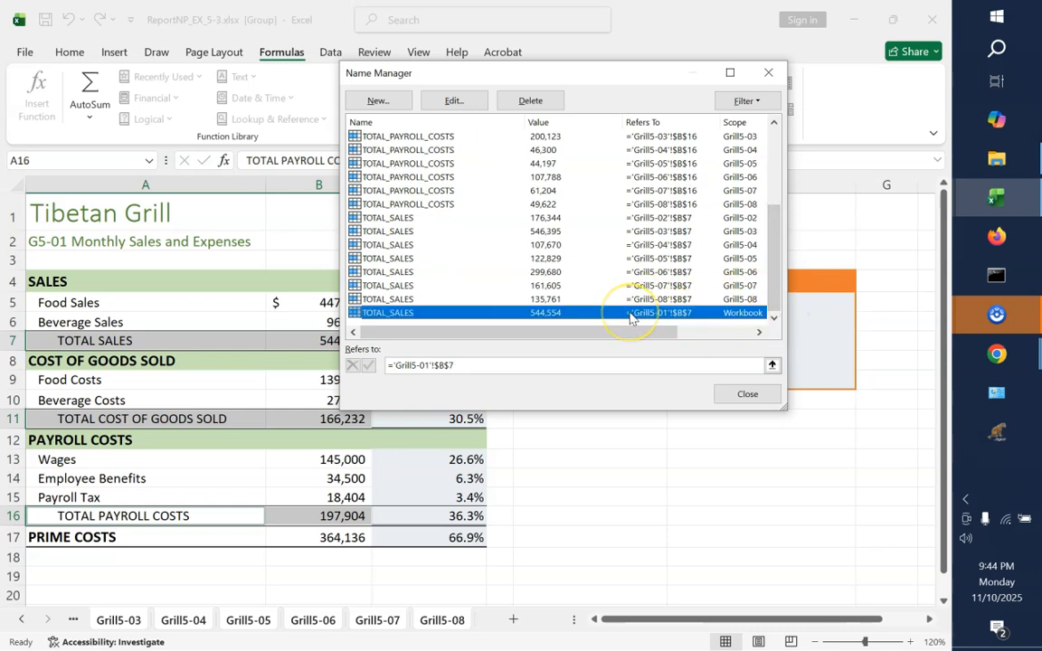
{"action": "left_click", "coordinate": [532, 100]}
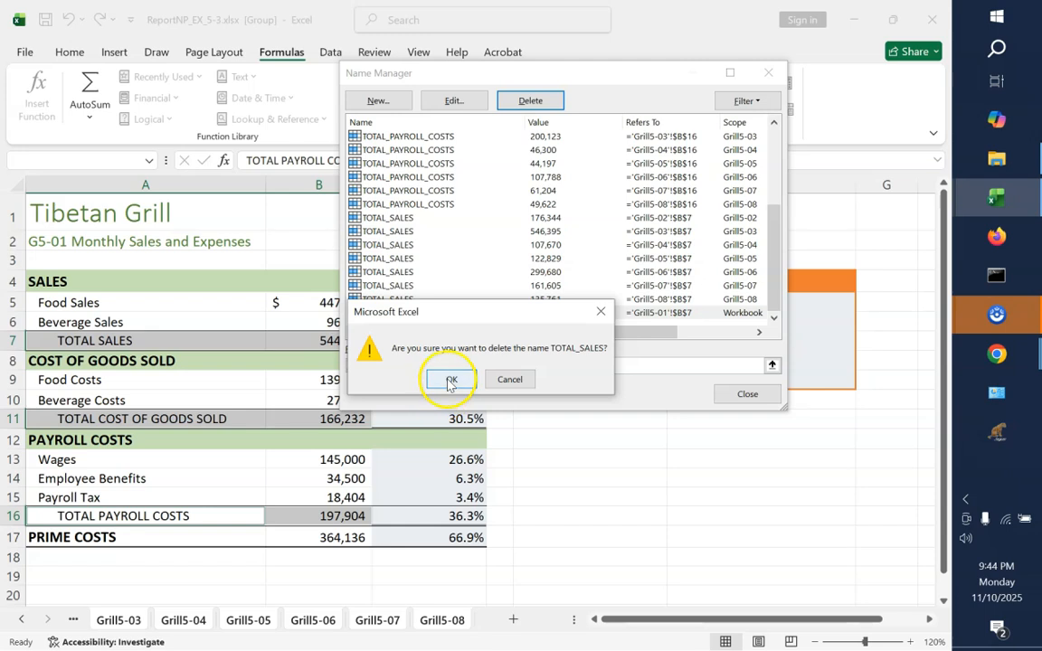
{"action": "left_click", "coordinate": [448, 384]}
Start a new defined name TOTAL_SALES with the scope set to Grill5-01
{"action": "left_click", "coordinate": [380, 100]}
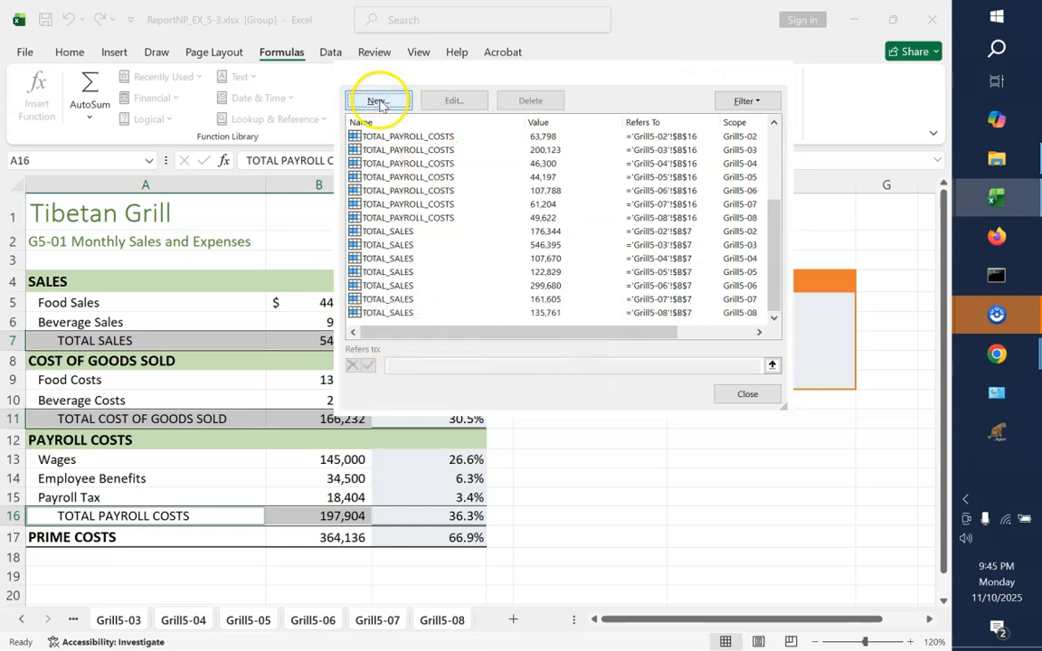
{"action": "type", "text": "TPA"}
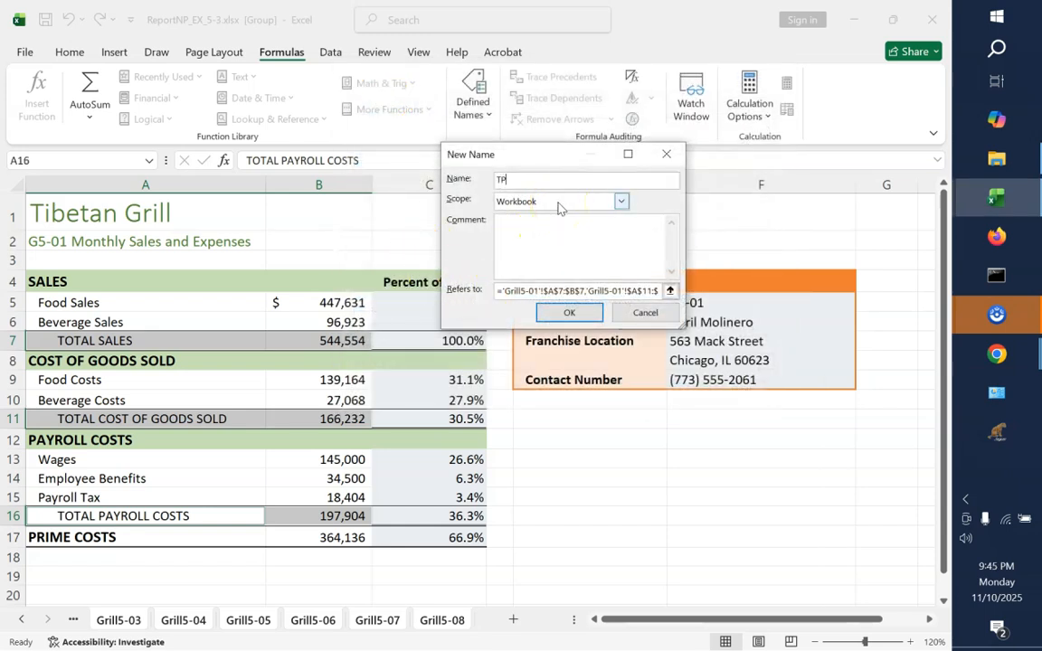
{"action": "key", "text": "BackSpace"}
{"action": "key", "text": "BackSpace"}
{"action": "type", "text": "OTAL_SALES"}
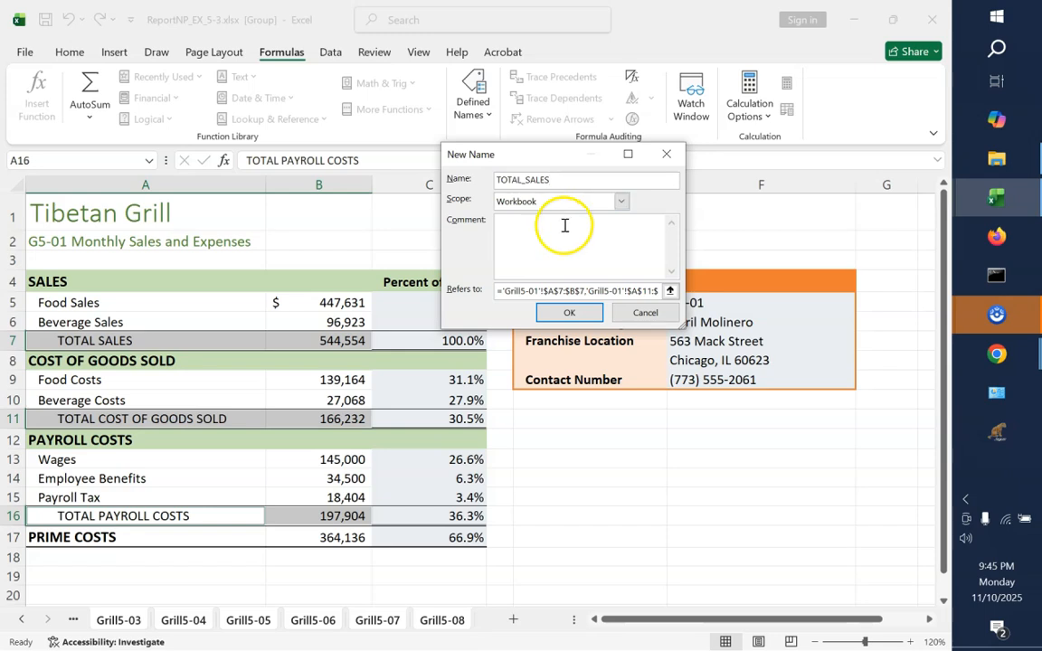
{"action": "left_click", "coordinate": [621, 205]}
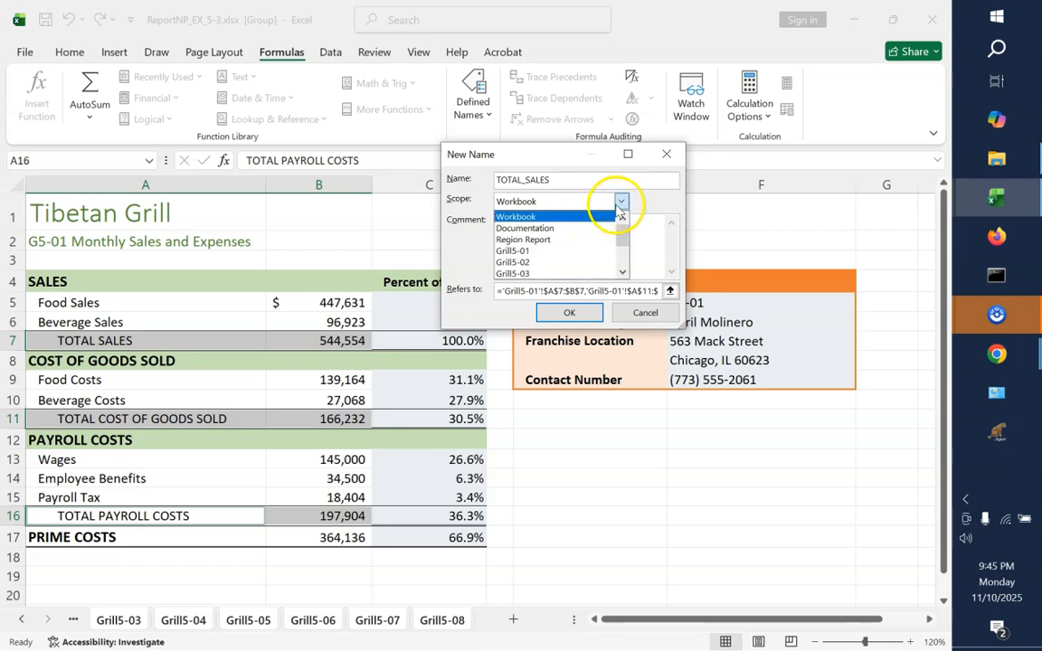
{"action": "left_click", "coordinate": [593, 252]}
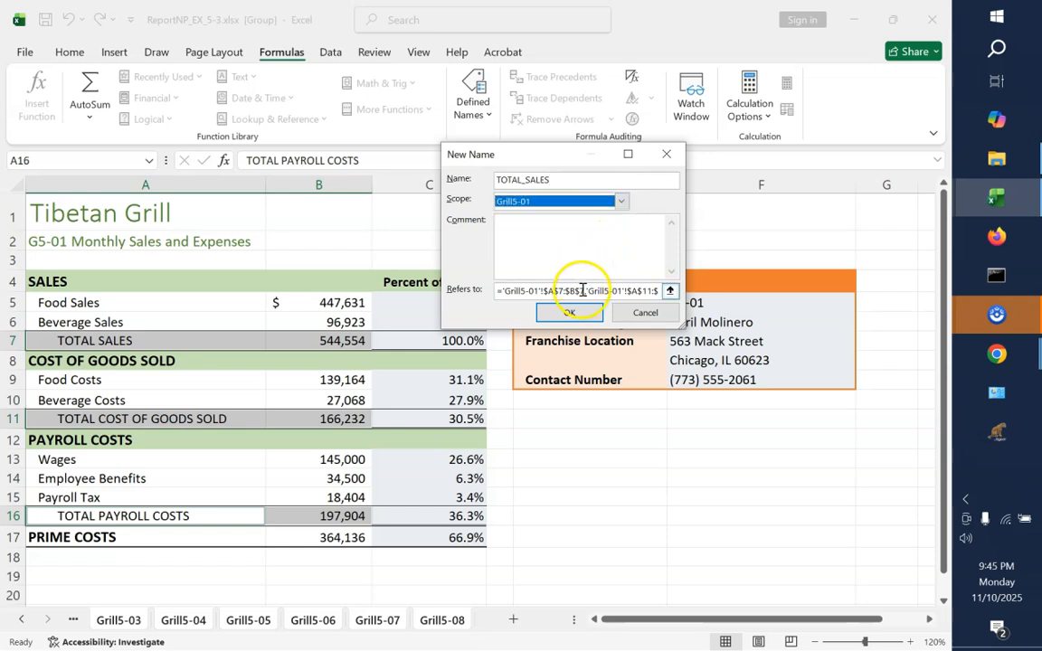
Set the new TOTAL_SALES name to refer to cell B7 on Grill5-01 and create it
{"action": "left_click", "coordinate": [670, 292]}
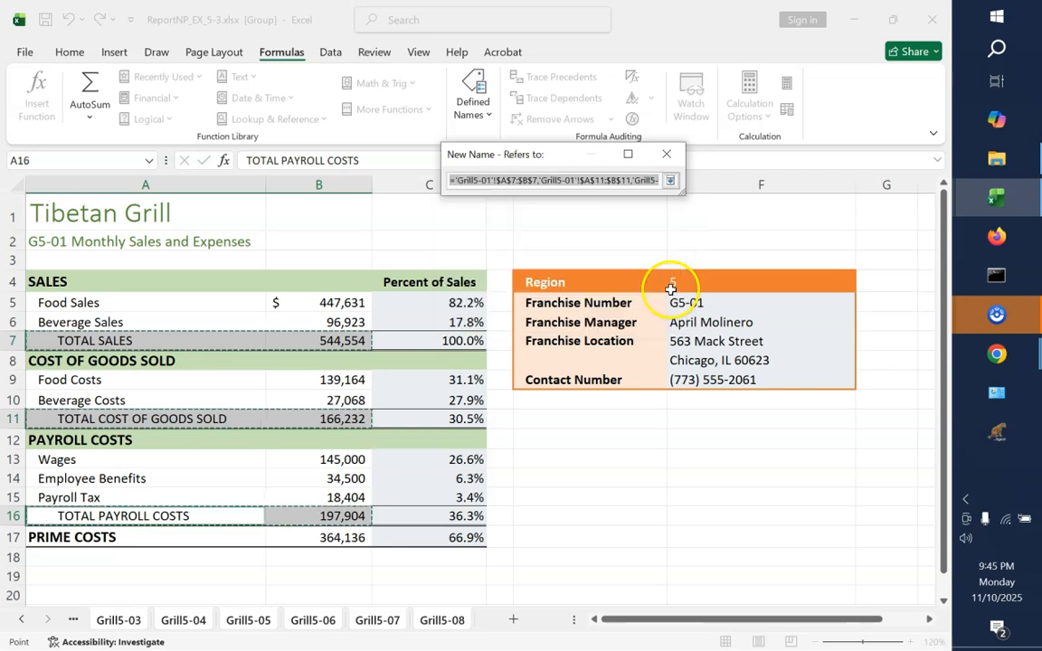
{"action": "left_click", "coordinate": [324, 342]}
{"action": "left_click", "coordinate": [670, 181]}
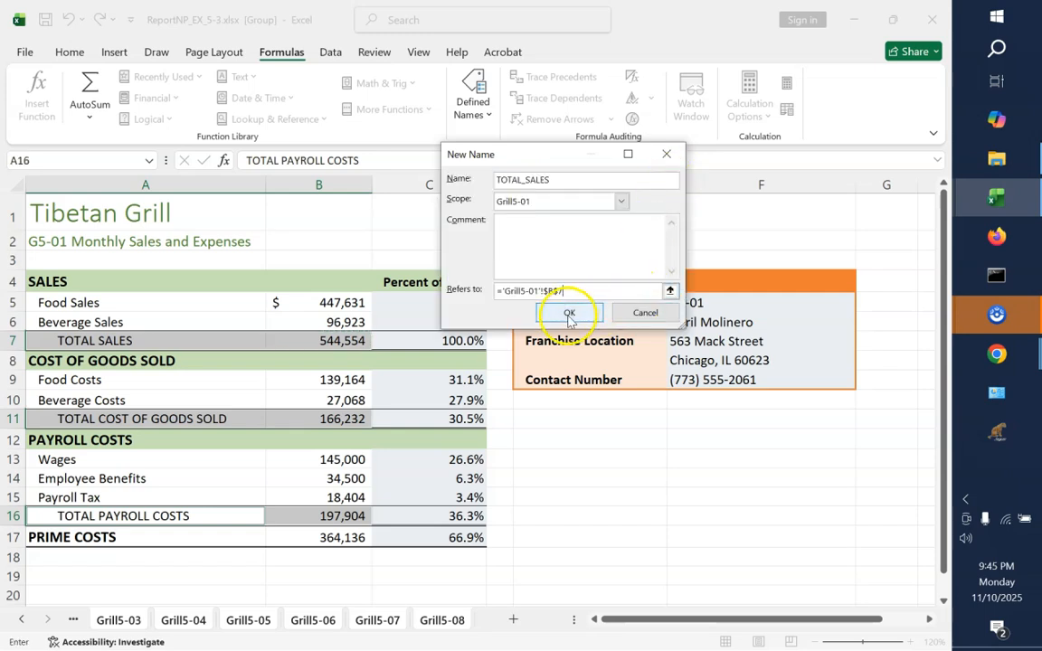
{"action": "left_click", "coordinate": [569, 314]}
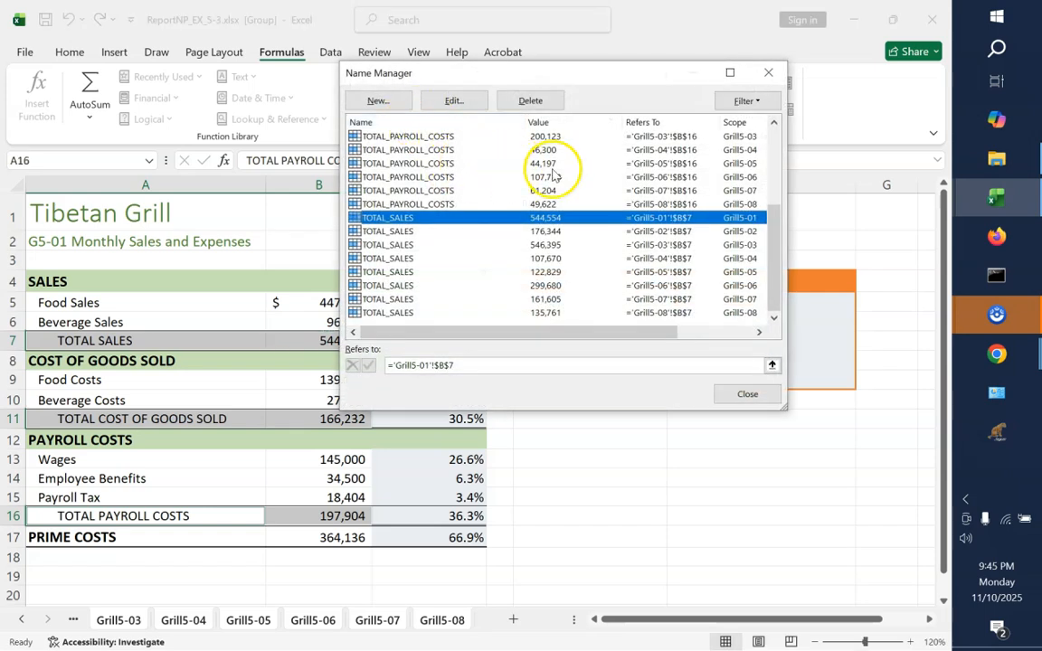
Sort the defined names by scope, review the list for each grill sheet, and close the Name Manager
{"action": "left_click", "coordinate": [740, 124]}
{"action": "scroll", "coordinate": [776, 269], "scroll_direction": "down", "scroll_amount": 3}
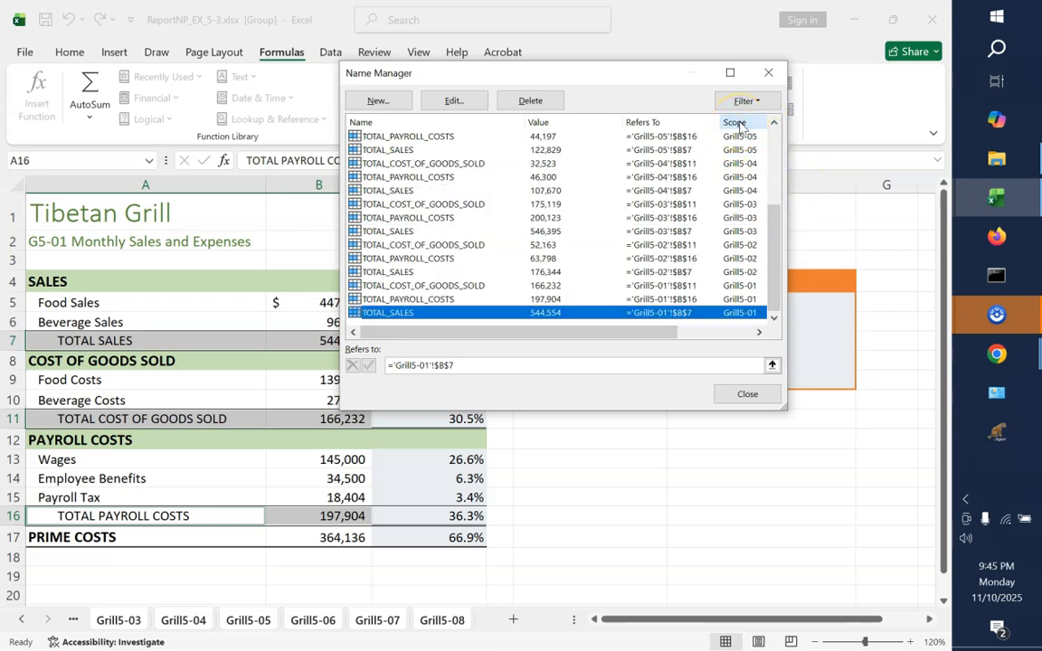
{"action": "left_click_drag", "start_coordinate": [776, 268], "coordinate": [774, 159]}
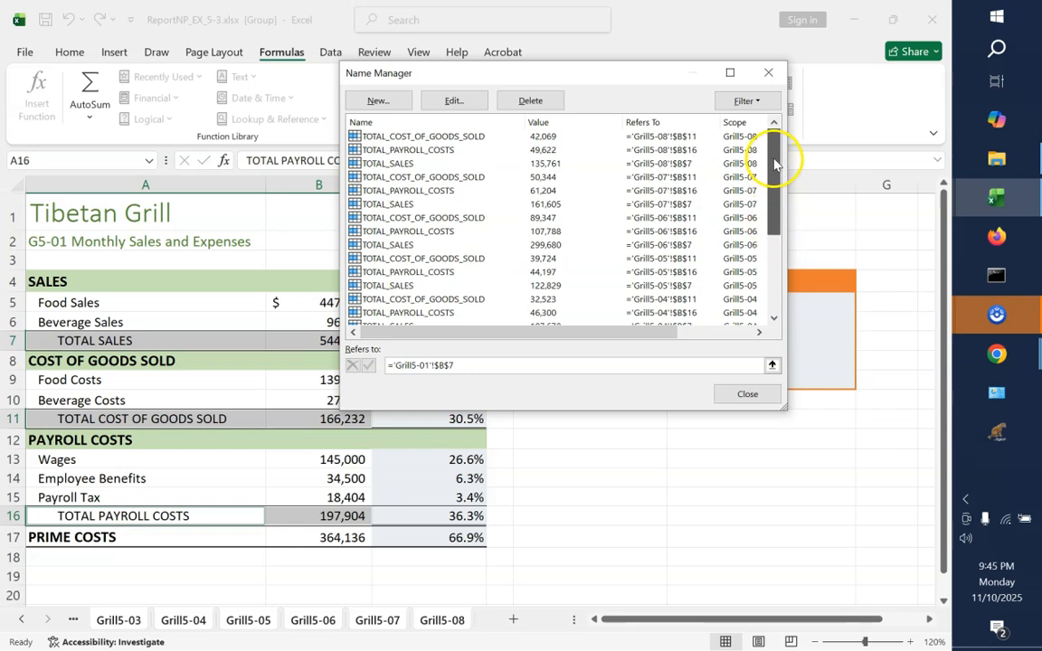
{"action": "left_click", "coordinate": [745, 394]}
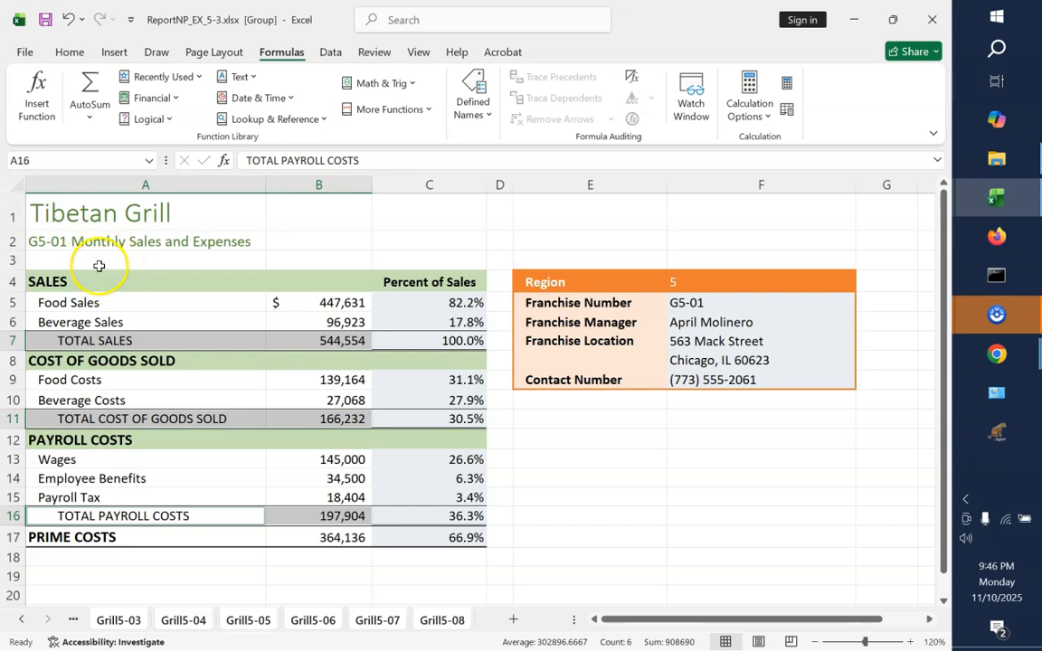
Select all cells in the grouped grill sheets and open Find and Replace for a replacement
{"action": "left_click", "coordinate": [14, 185]}
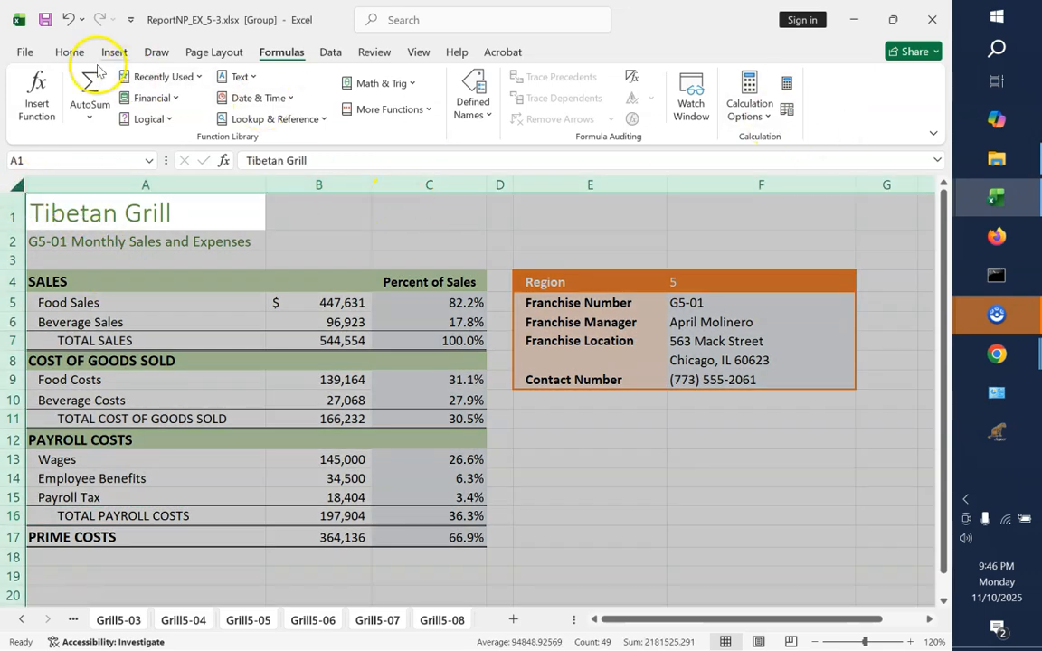
{"action": "left_click", "coordinate": [67, 56]}
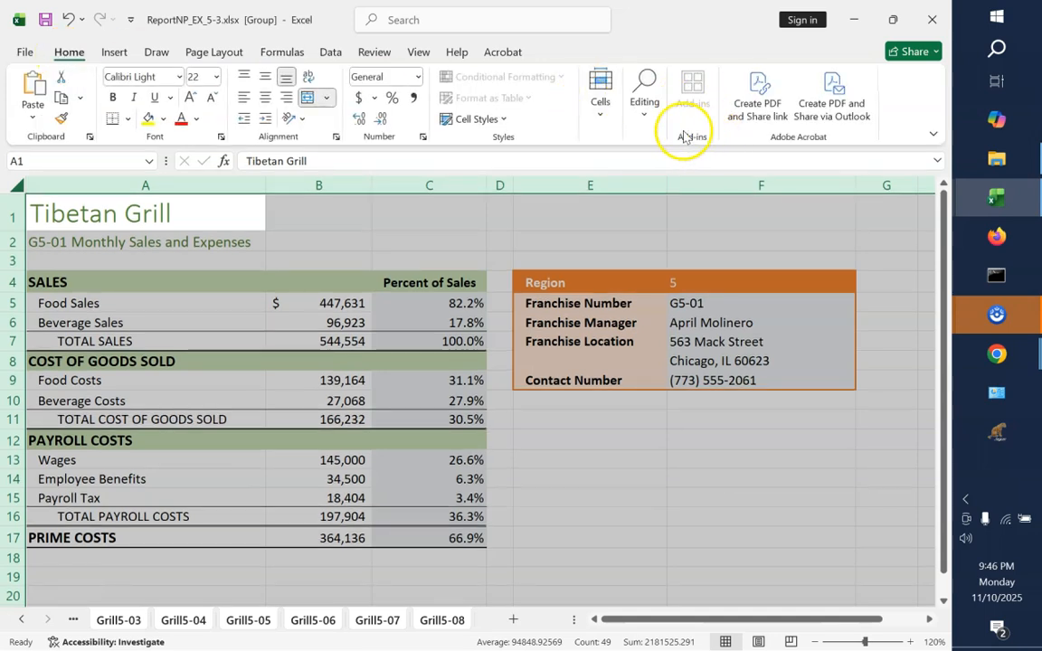
{"action": "left_click", "coordinate": [648, 120]}
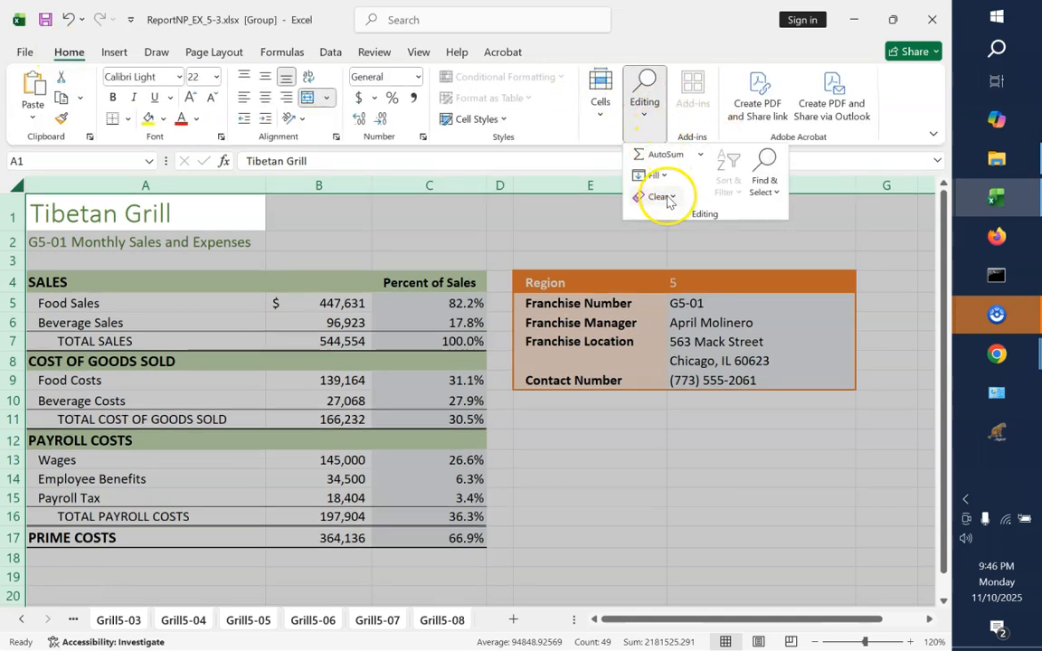
{"action": "left_click", "coordinate": [769, 192]}
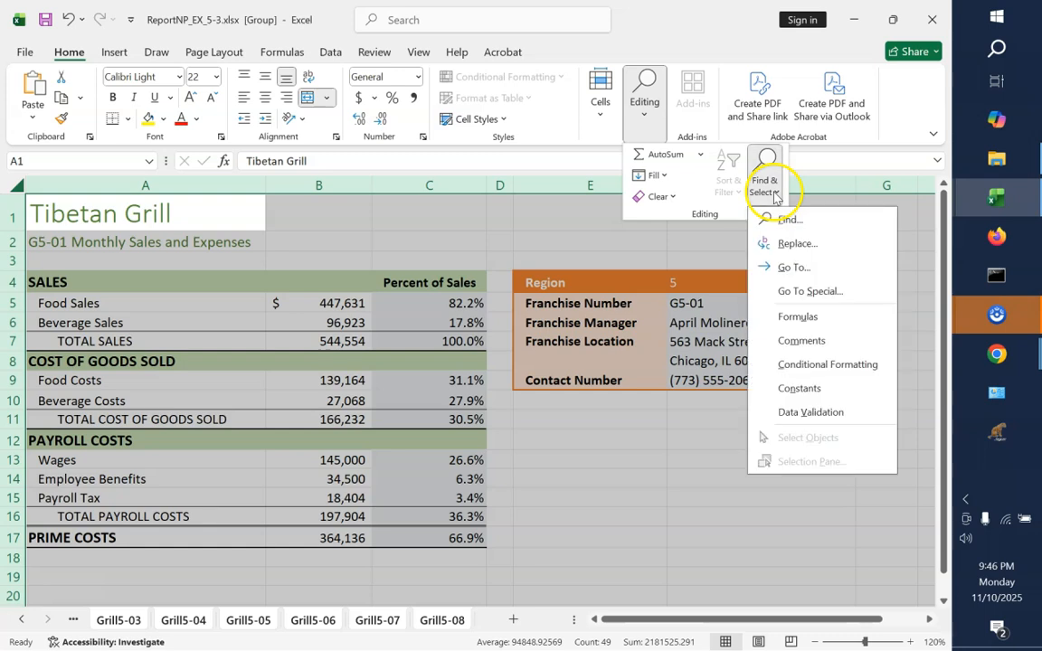
{"action": "left_click", "coordinate": [788, 246]}
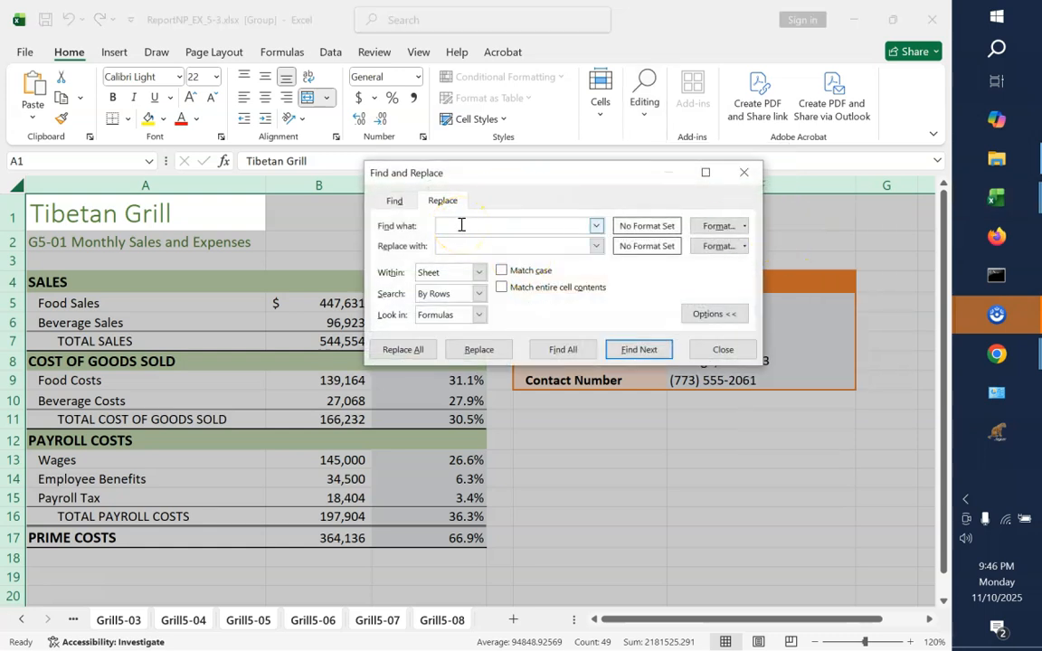
Enter b7 as the text to find, keeping the search within the sheet
{"action": "left_click", "coordinate": [465, 186]}
{"action": "type", "text": "by"}
{"action": "key", "text": "BackSpace"}
{"action": "type", "text": "7"}
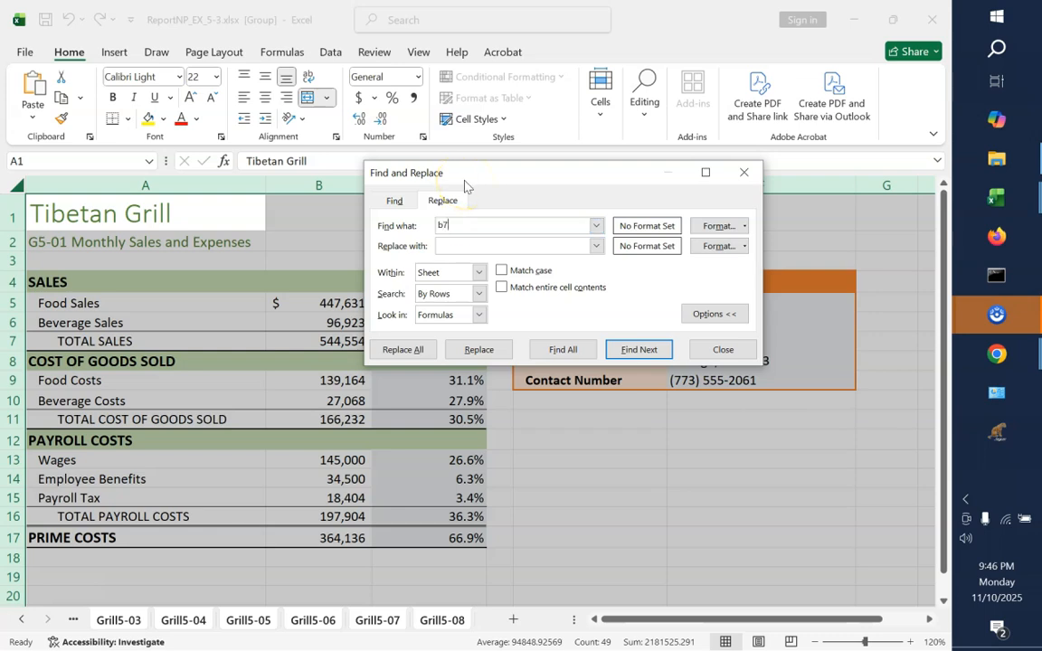
{"action": "left_click", "coordinate": [597, 227]}
{"action": "left_click", "coordinate": [600, 229]}
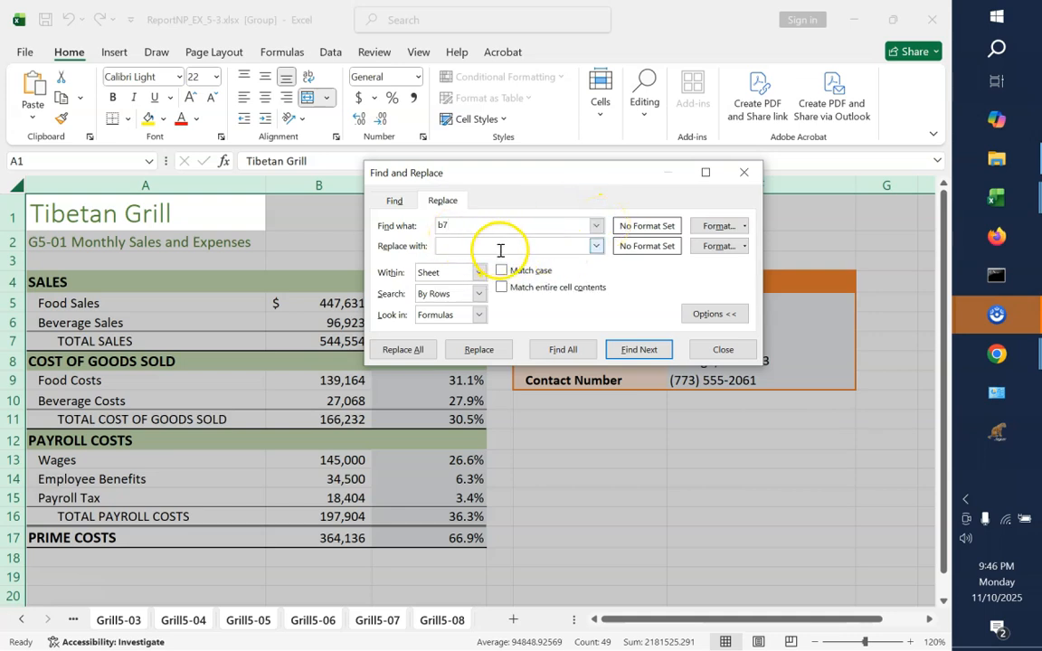
{"action": "left_click", "coordinate": [480, 273]}
{"action": "left_click", "coordinate": [479, 273]}
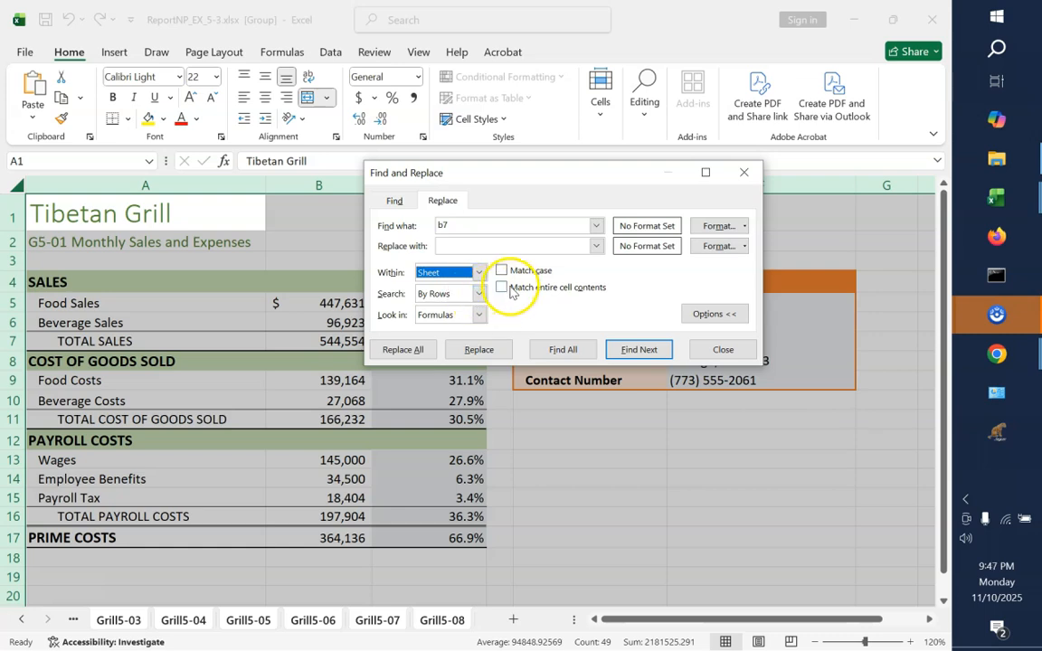
Set the replacement text to TOTAL_SALES, list the b7 matches, and replace them all across the grouped sheets
{"action": "left_click", "coordinate": [463, 245]}
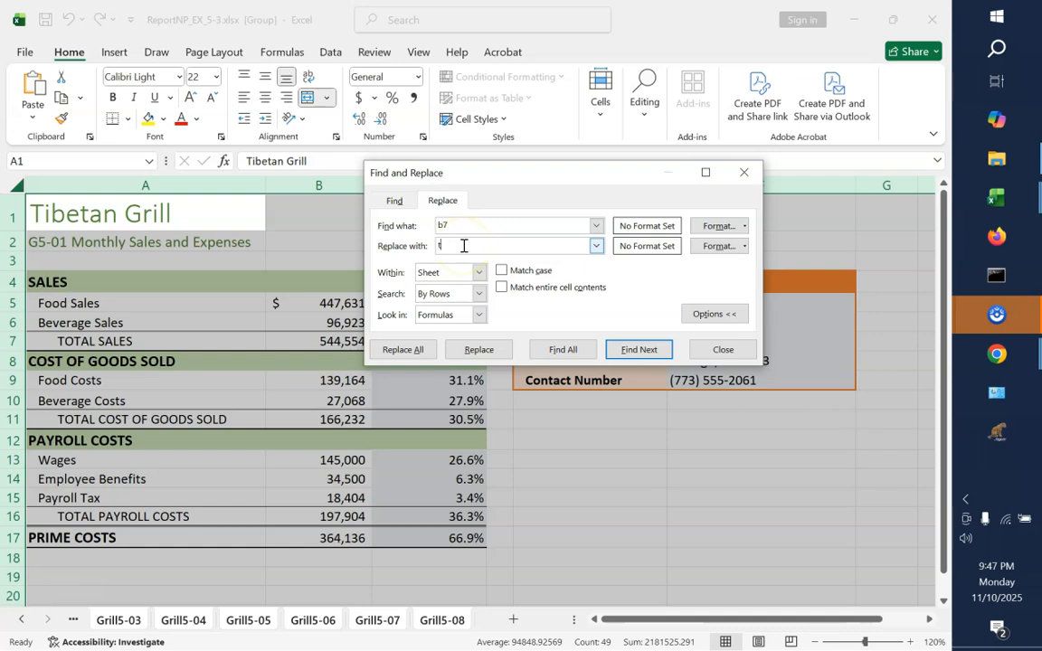
{"action": "type", "text": "TOTAL_ SALES"}
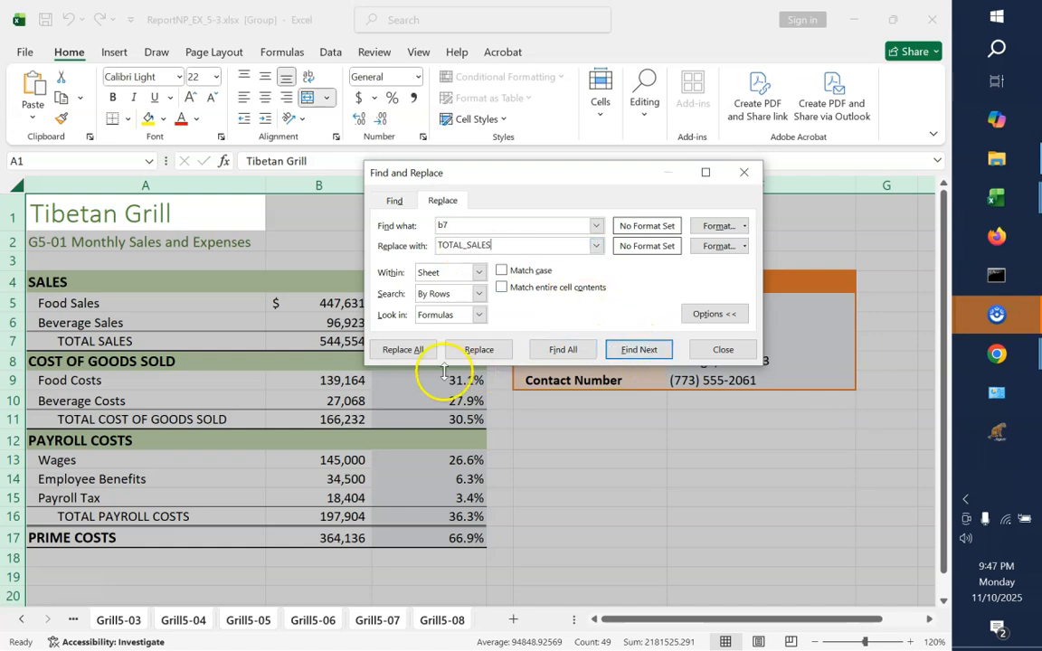
{"action": "left_click", "coordinate": [563, 350]}
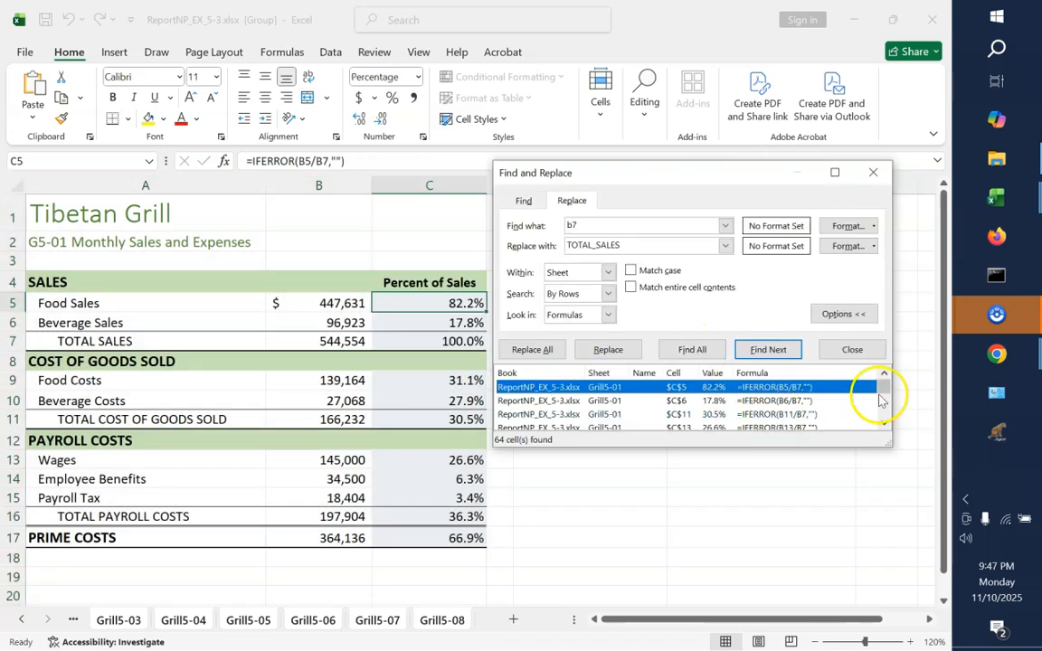
{"action": "left_click", "coordinate": [886, 424]}
{"action": "left_click", "coordinate": [886, 424]}
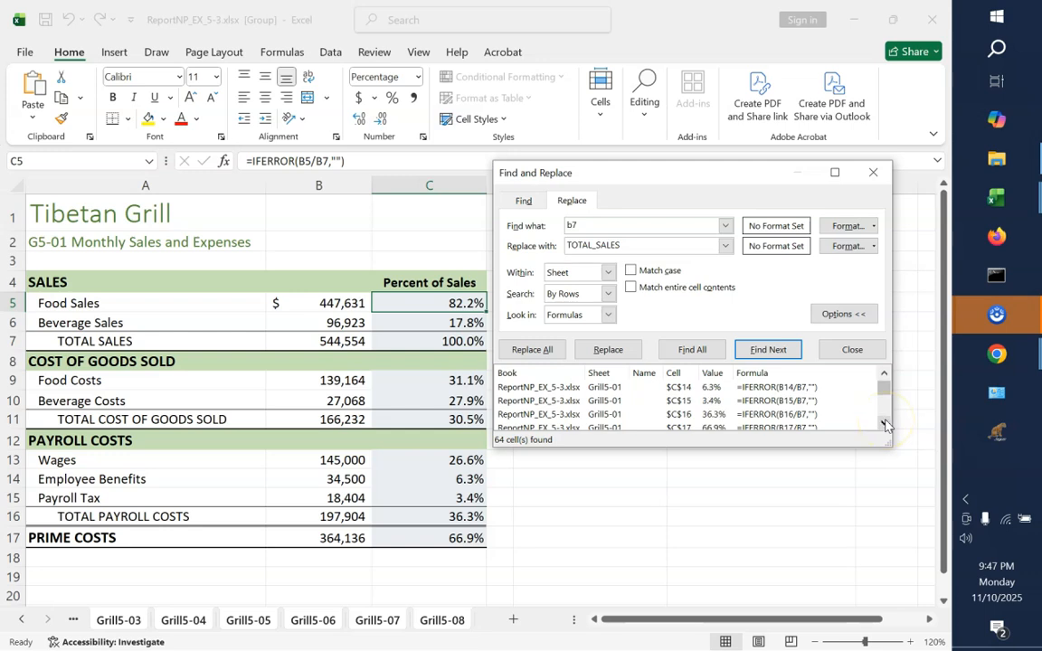
{"action": "left_click", "coordinate": [540, 350]}
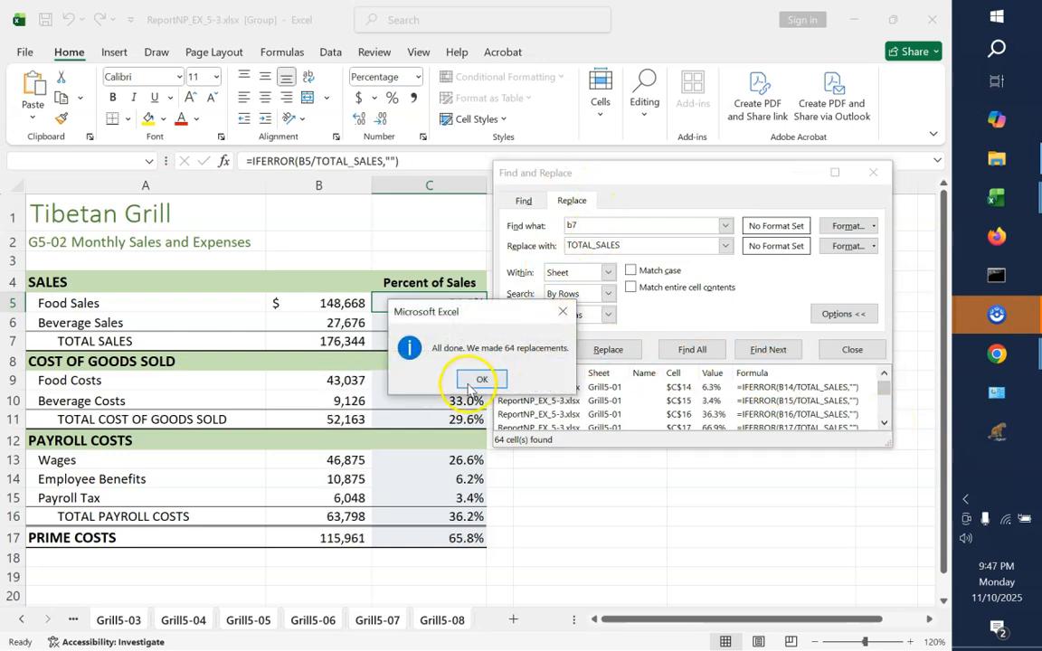
{"action": "left_click", "coordinate": [475, 379]}
Replace all b11 references in the grouped sheets' formulas with TOTAL_COST_OF_GOODS_SOLD
{"action": "left_click", "coordinate": [591, 233]}
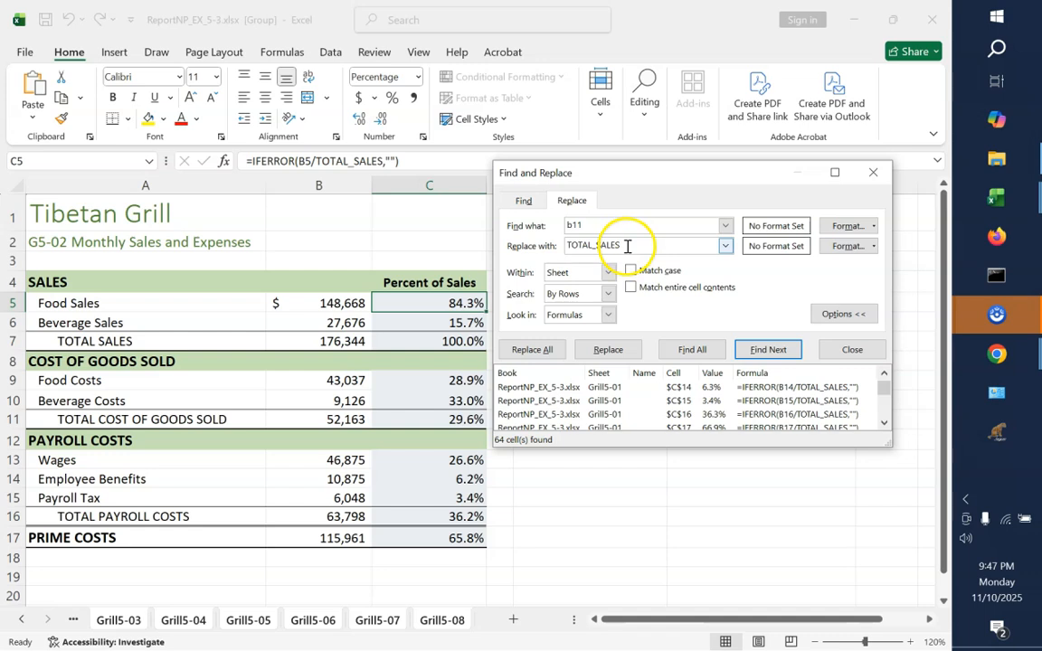
{"action": "key", "text": "Tab"}
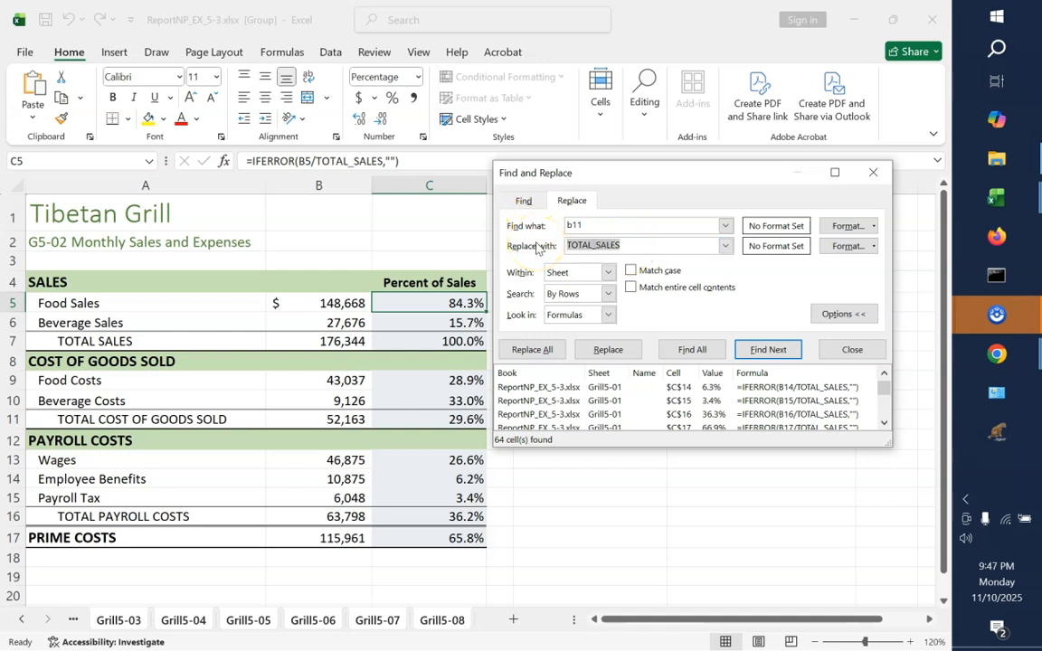
{"action": "key", "text": "BackSpace"}
{"action": "type", "text": "TOTAL_COST"}
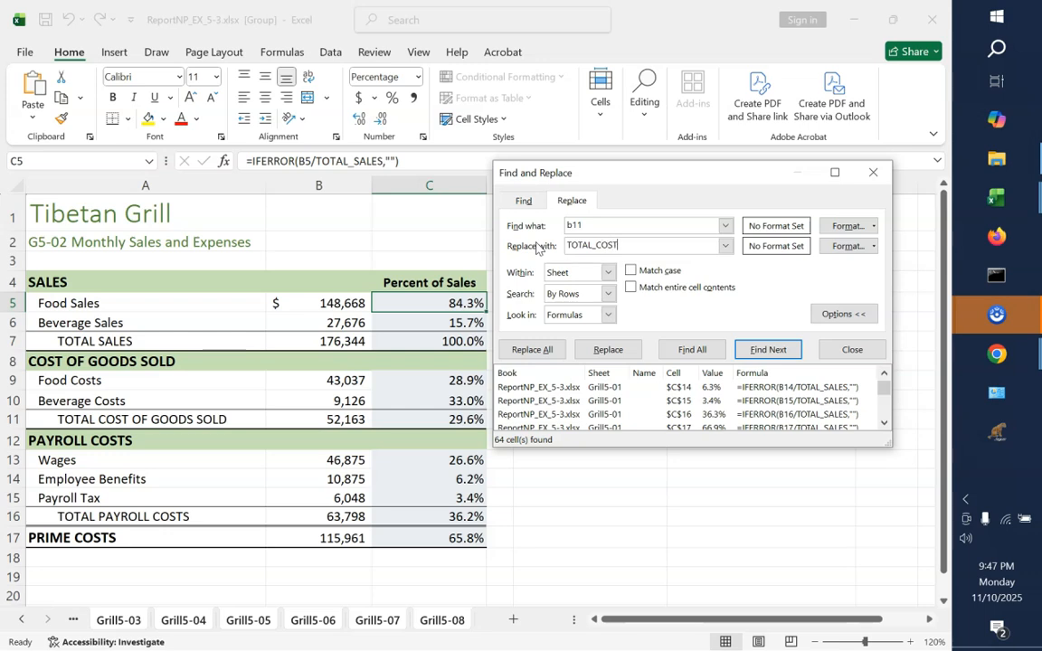
{"action": "type", "text": "_OF_GOODS_SOLD"}
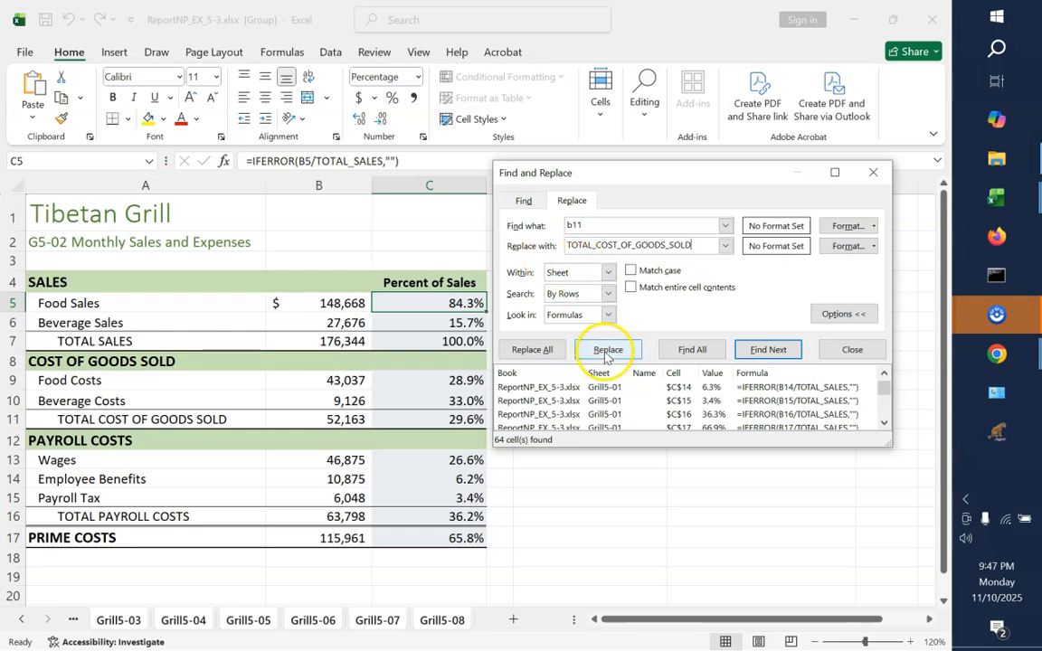
{"action": "left_click", "coordinate": [543, 350]}
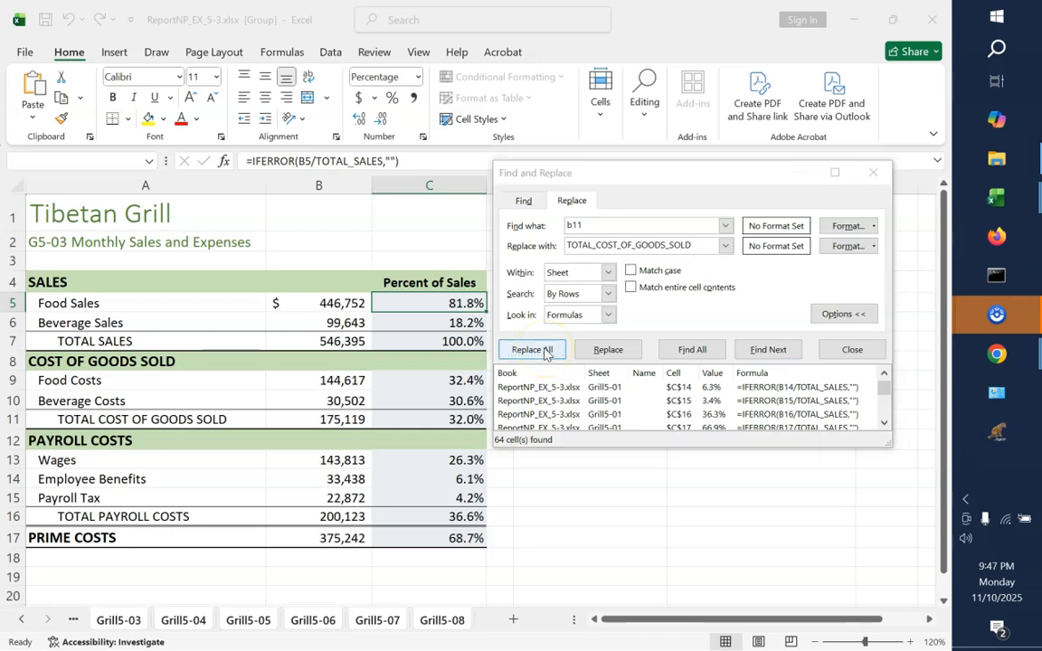
{"action": "left_click", "coordinate": [478, 377]}
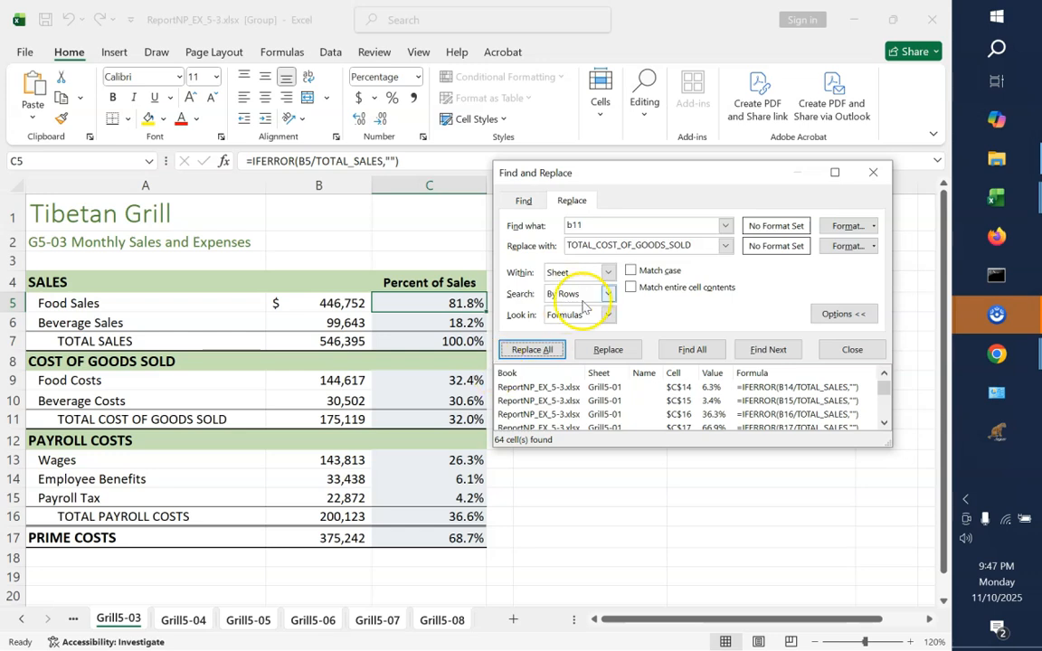
Replace all b16 references in the grouped sheets' formulas with TOTAL_PAYROLL_COSTS
{"action": "left_click", "coordinate": [588, 228]}
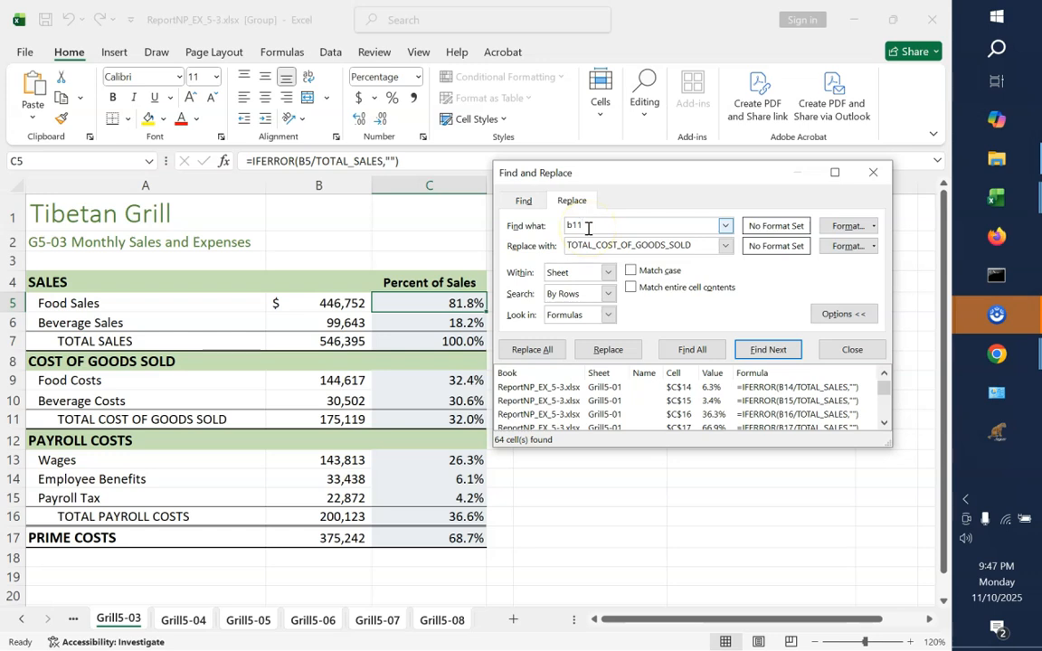
{"action": "key", "text": "BackSpace"}
{"action": "type", "text": "6"}
{"action": "left_click_drag", "start_coordinate": [597, 243], "coordinate": [837, 262]}
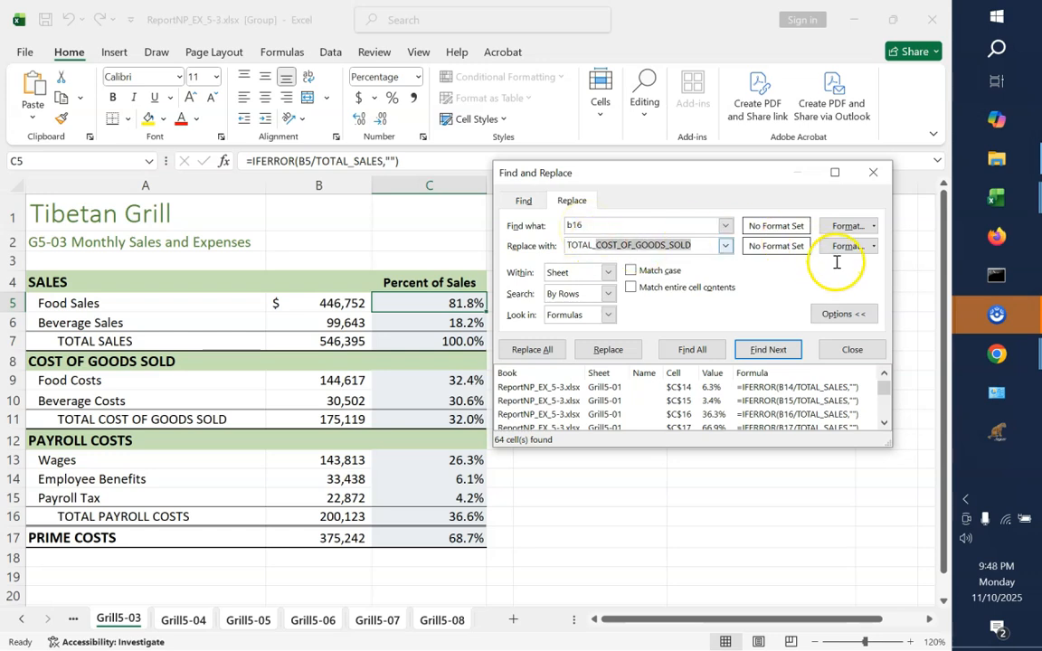
{"action": "type", "text": "PAYROLL"}
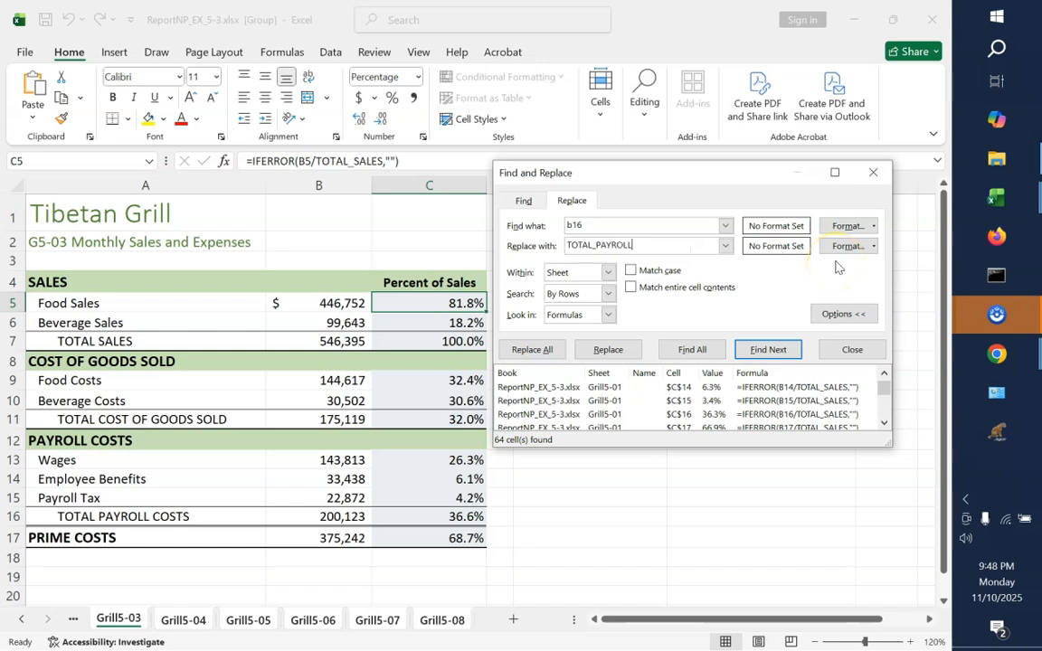
{"action": "type", "text": "_COSTS"}
{"action": "left_click", "coordinate": [532, 350]}
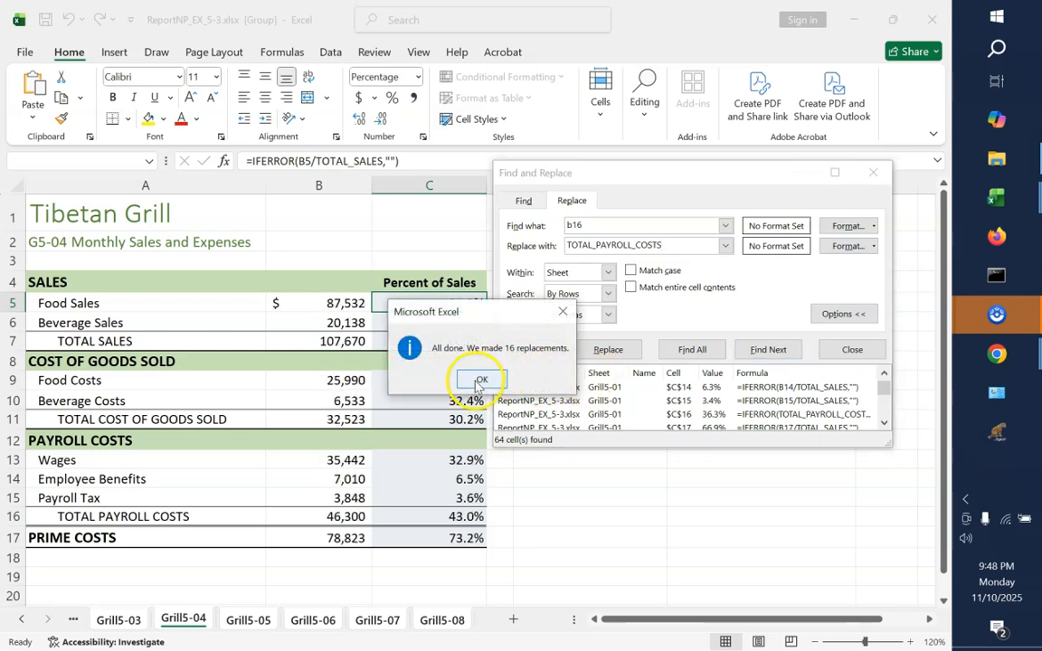
{"action": "left_click", "coordinate": [474, 381]}
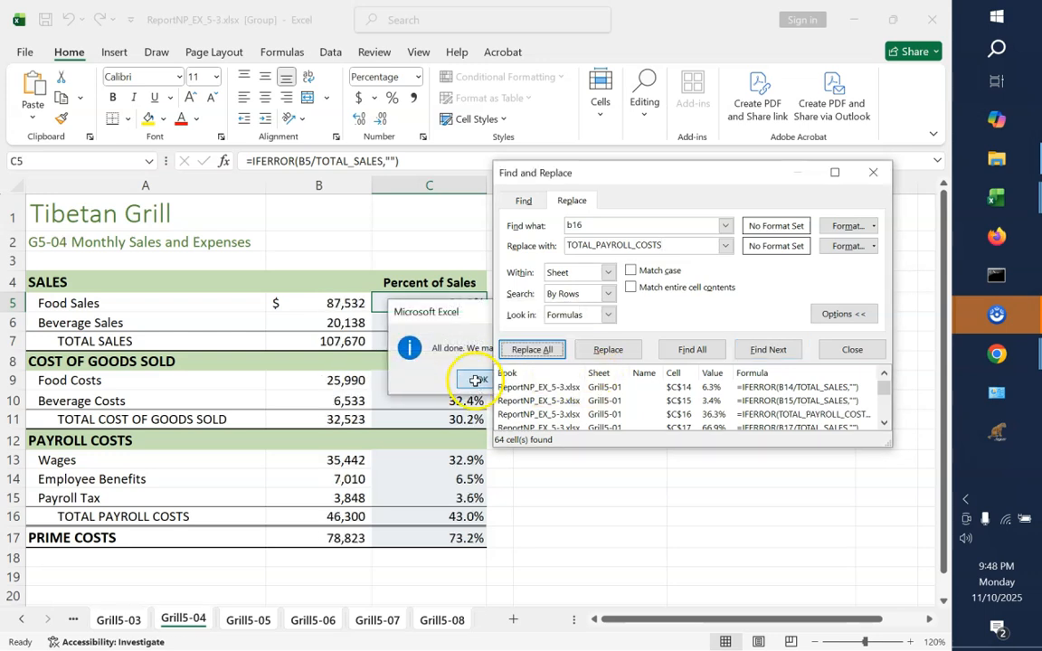
Close Find and Replace, display the grouped sheets' formulas to examine the substituted names in columns B and C, and return to showing values
{"action": "left_click", "coordinate": [851, 350]}
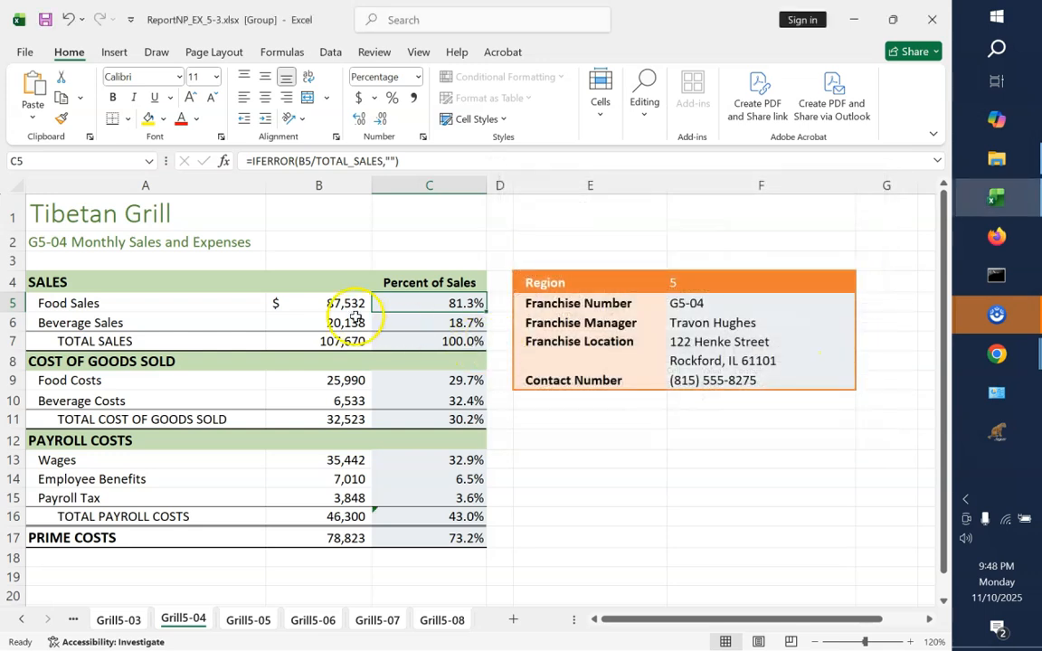
{"action": "key", "text": "ctrl+grave"}
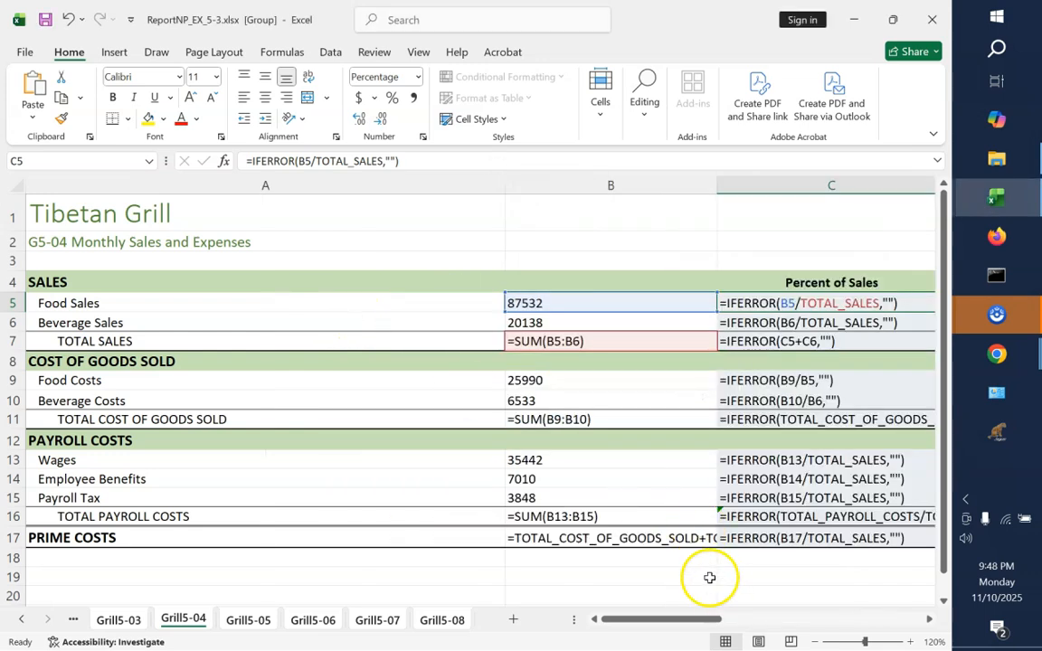
{"action": "left_click_drag", "start_coordinate": [688, 615], "coordinate": [599, 616]}
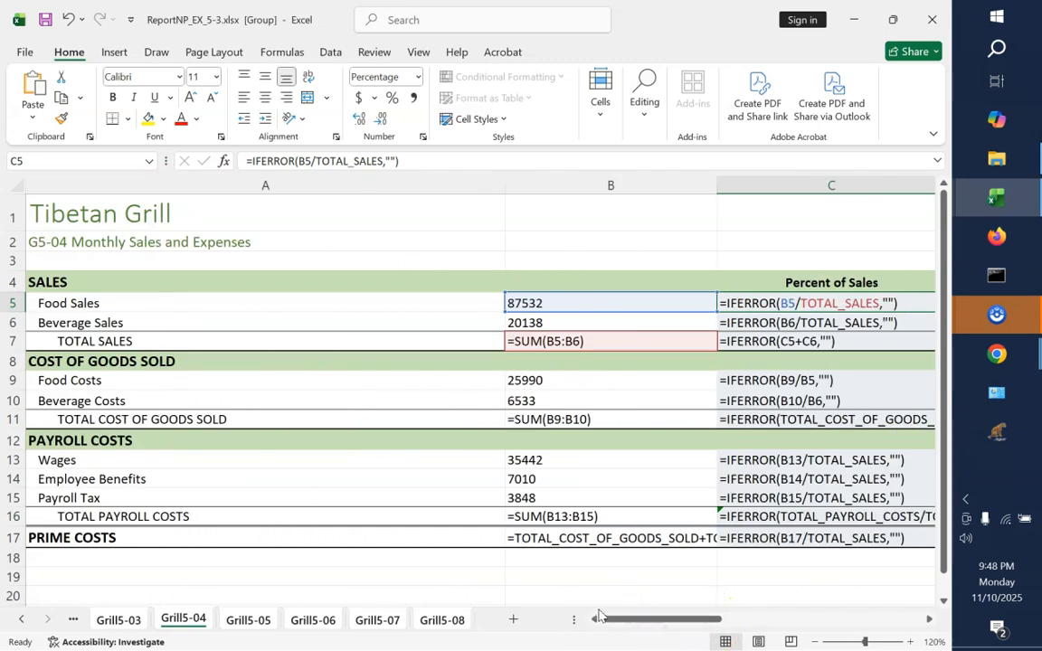
{"action": "key", "text": "ctrl+grave"}
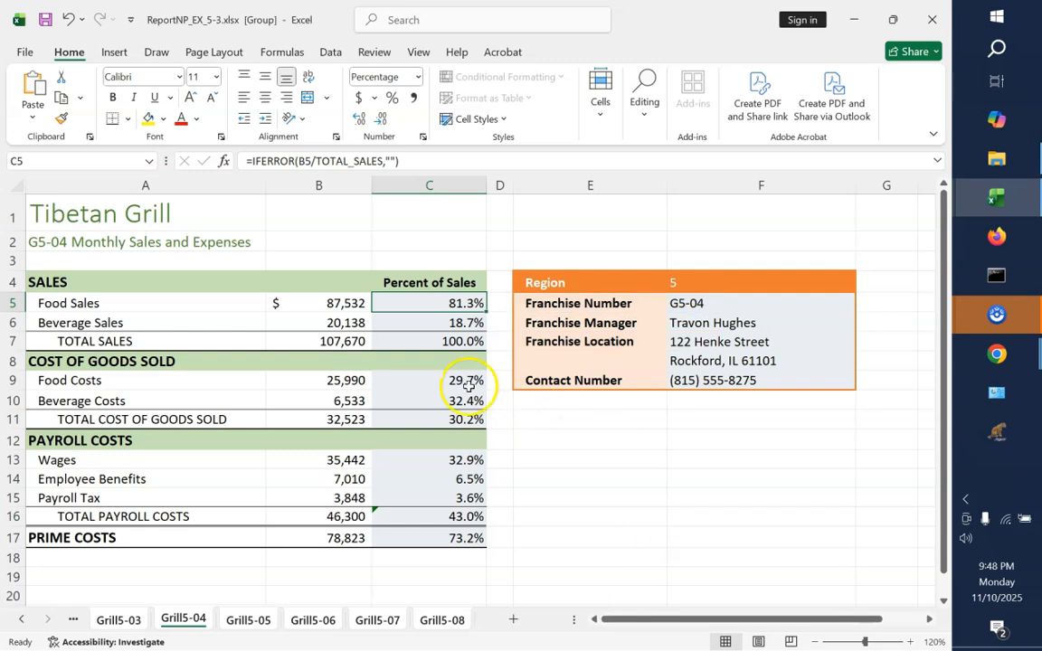
{"action": "left_click", "coordinate": [150, 161]}
{"action": "left_click", "coordinate": [150, 163]}
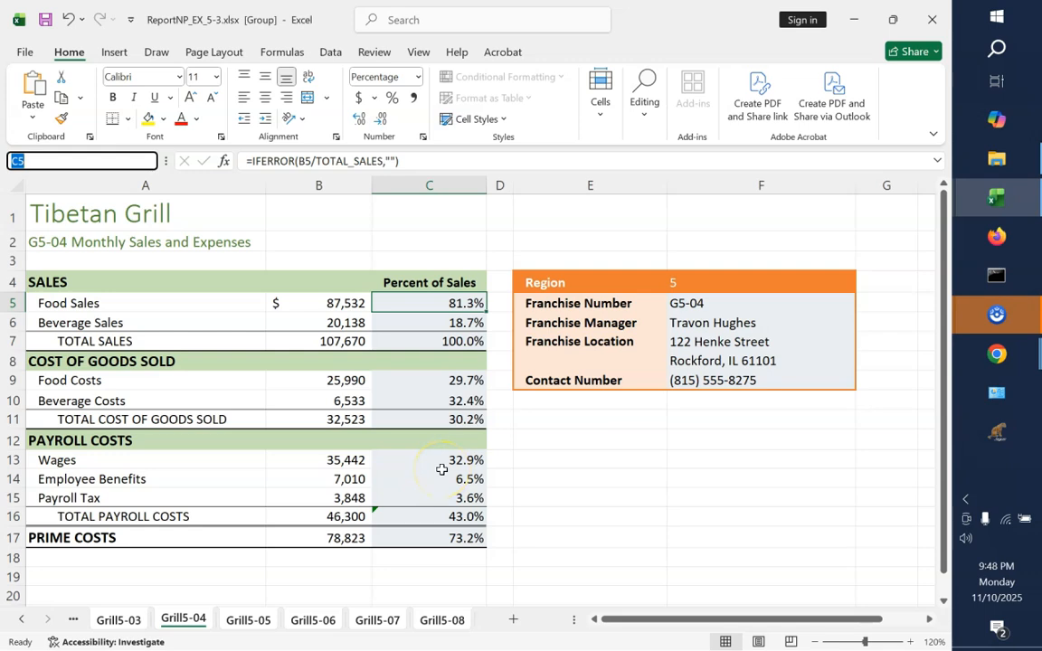
{"action": "left_click", "coordinate": [592, 561]}
{"action": "key", "text": "ctrl+grave"}
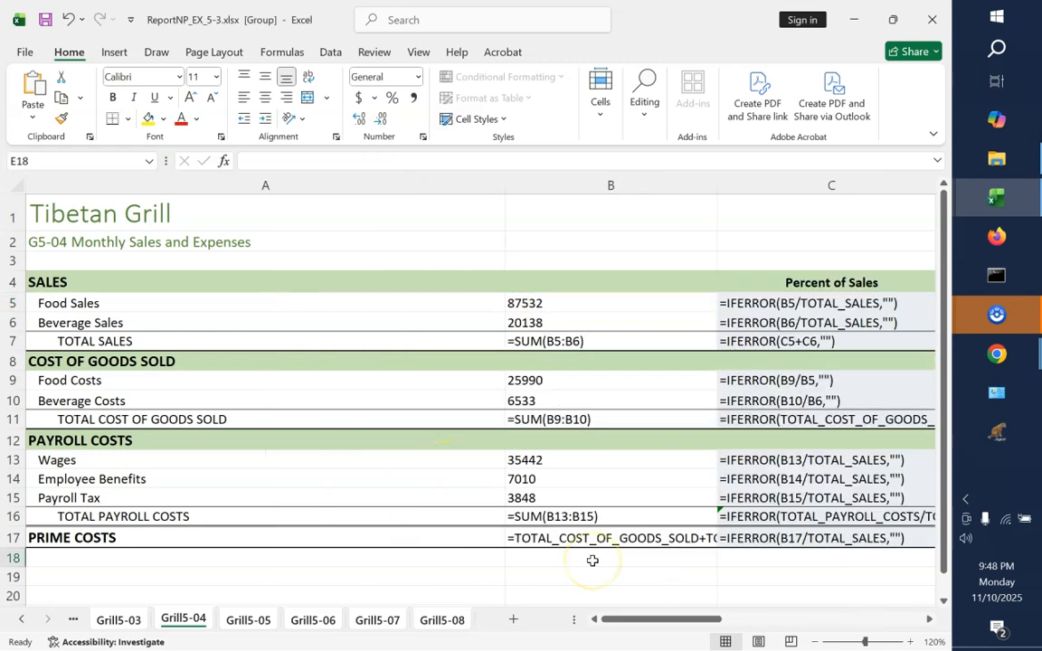
{"action": "left_click_drag", "start_coordinate": [679, 624], "coordinate": [651, 591]}
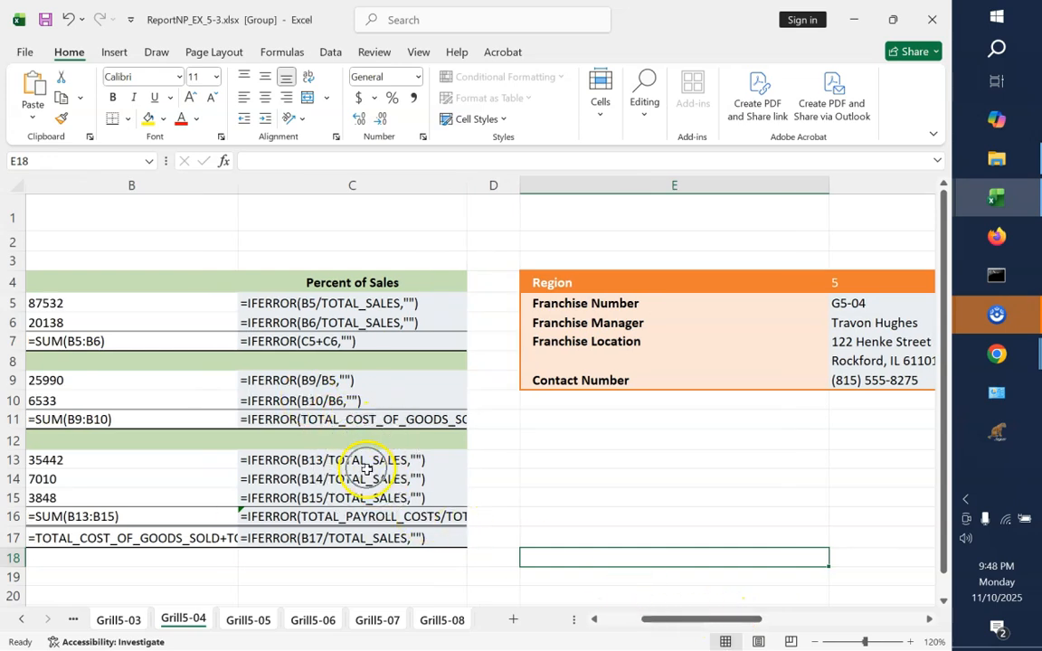
{"action": "key", "text": "ctrl+grave"}
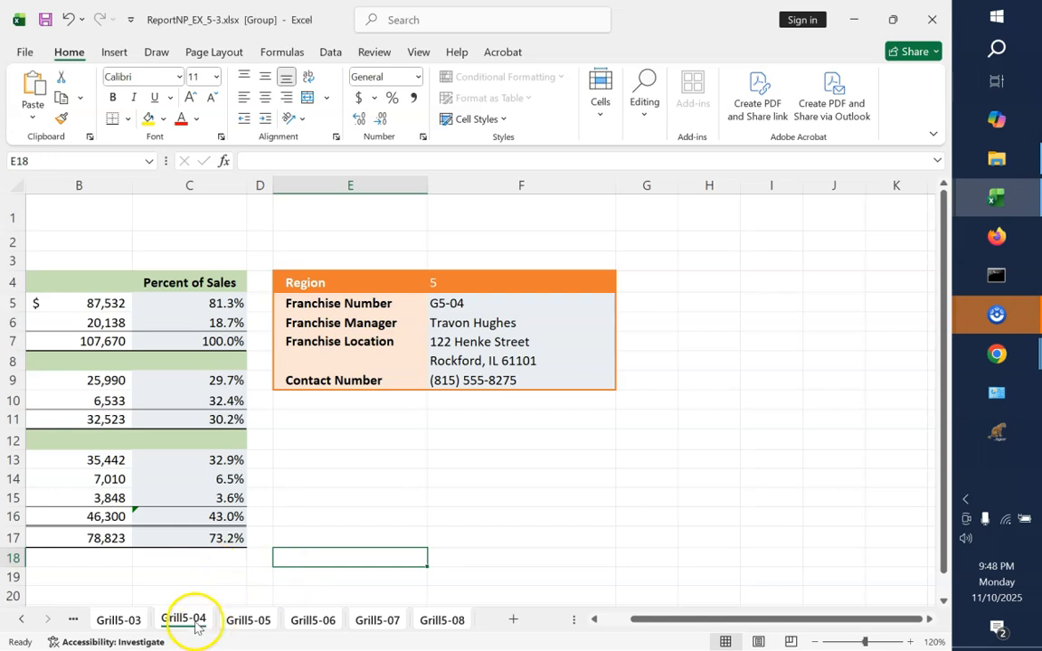
{"action": "left_click", "coordinate": [613, 621]}
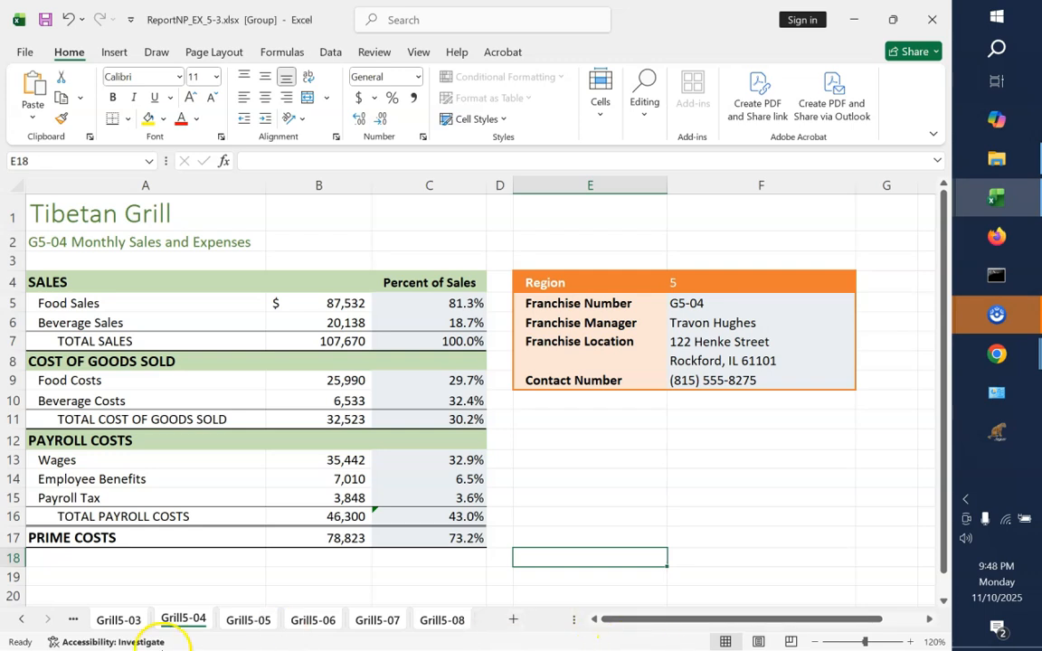
Open the Region Report sheet, ending the grouping of the Grill5 sheets
{"action": "left_click", "coordinate": [21, 620]}
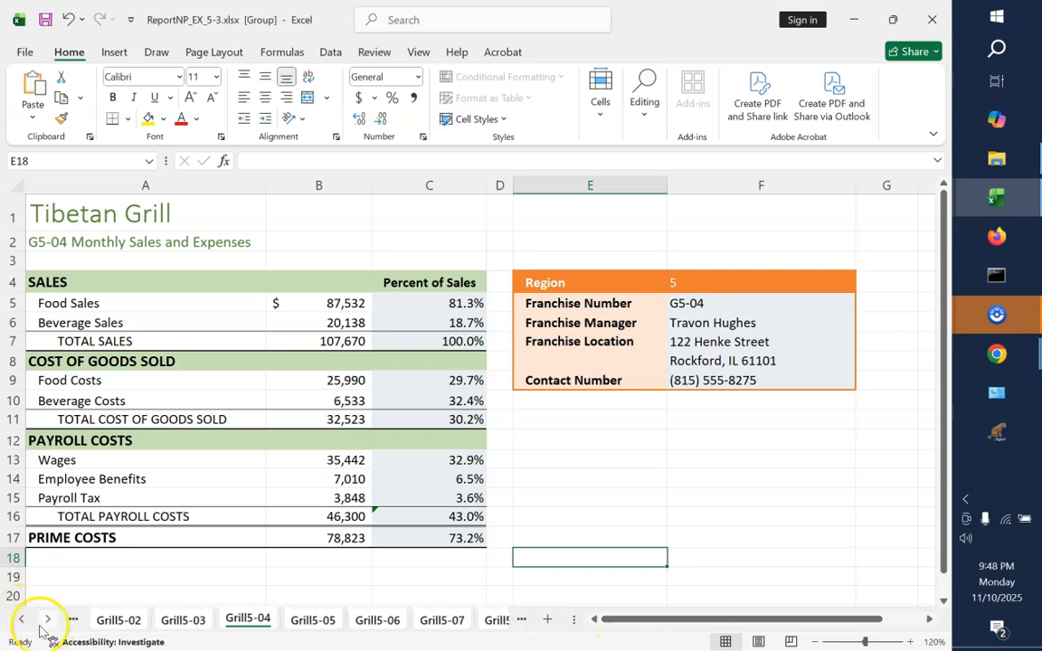
{"action": "left_click", "coordinate": [20, 620]}
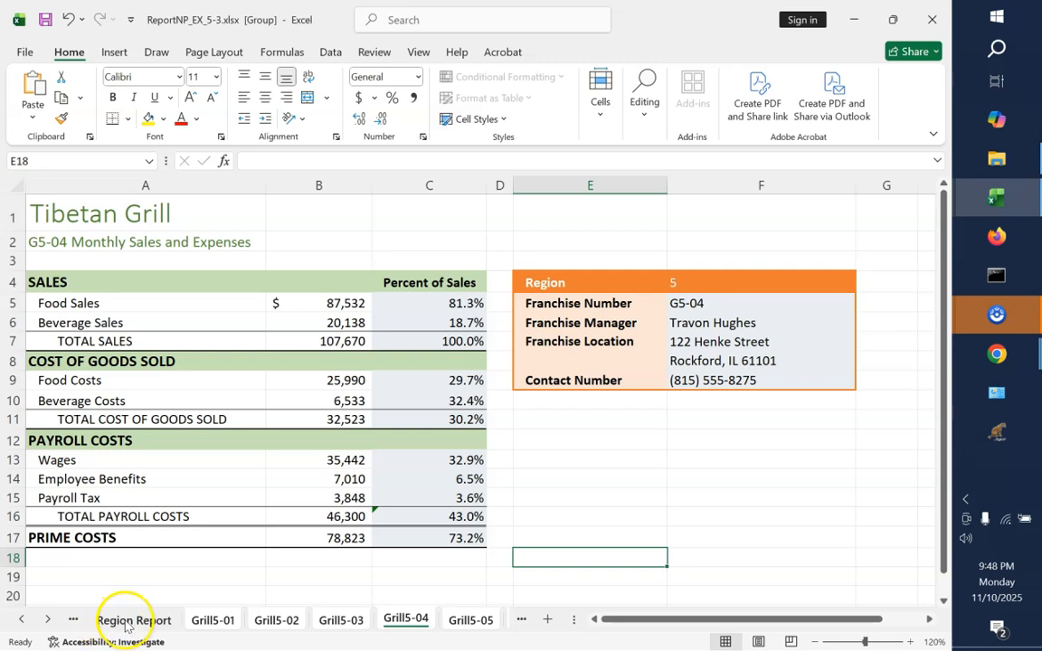
{"action": "left_click", "coordinate": [131, 621]}
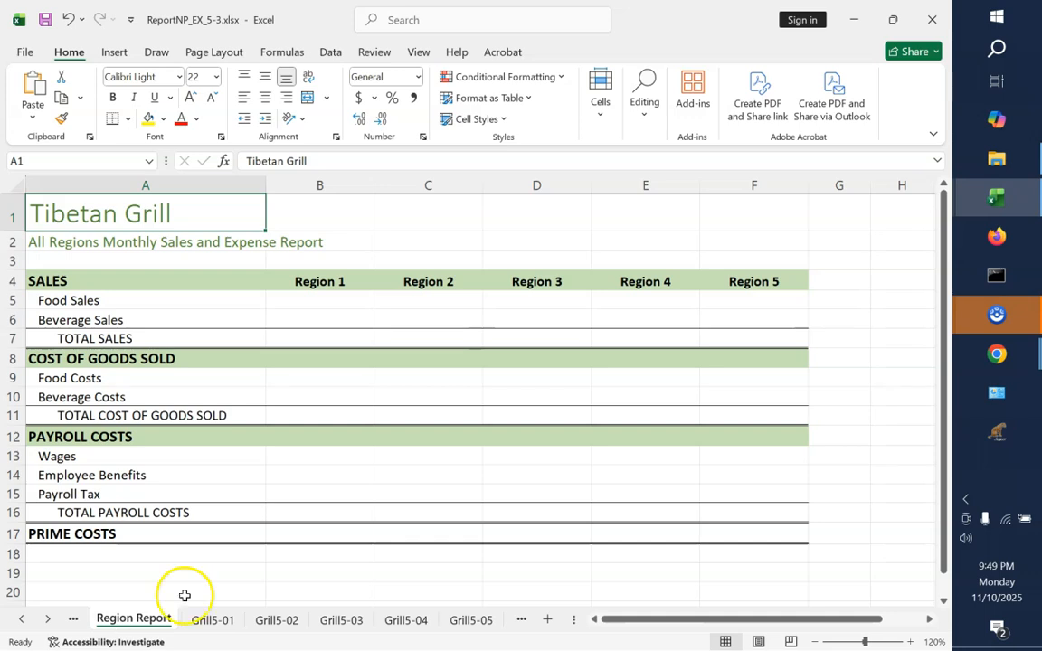
Enter =SUM('Grill5-01:Grill5-08'!B5) in F5 of the Region Report to total Region 5 food sales
{"action": "left_click", "coordinate": [761, 308]}
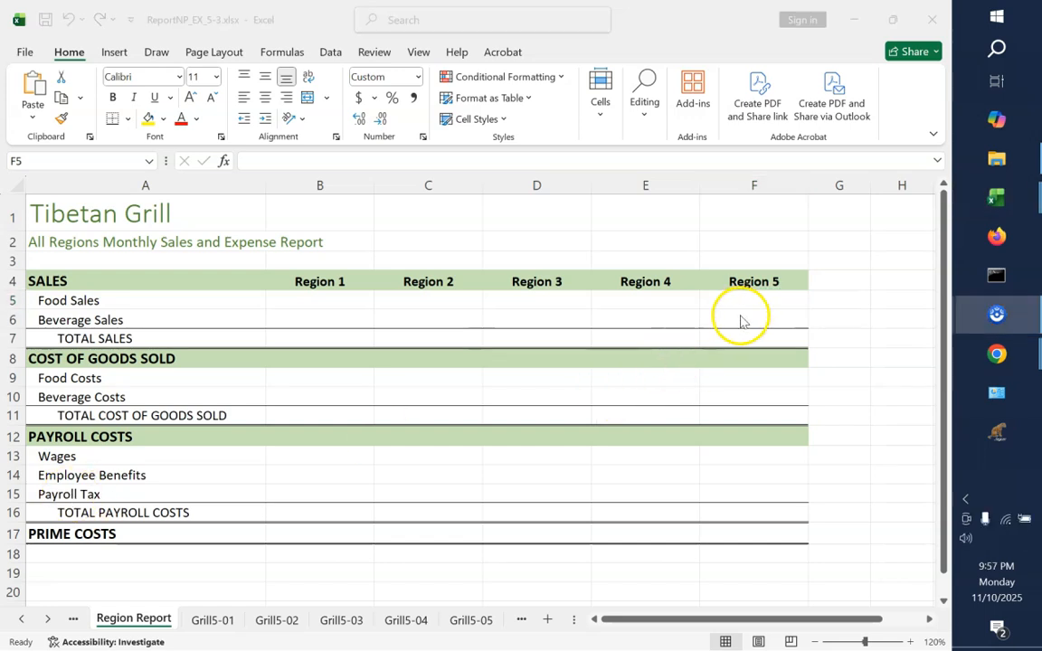
{"action": "left_click", "coordinate": [737, 303]}
{"action": "type", "text": "="}
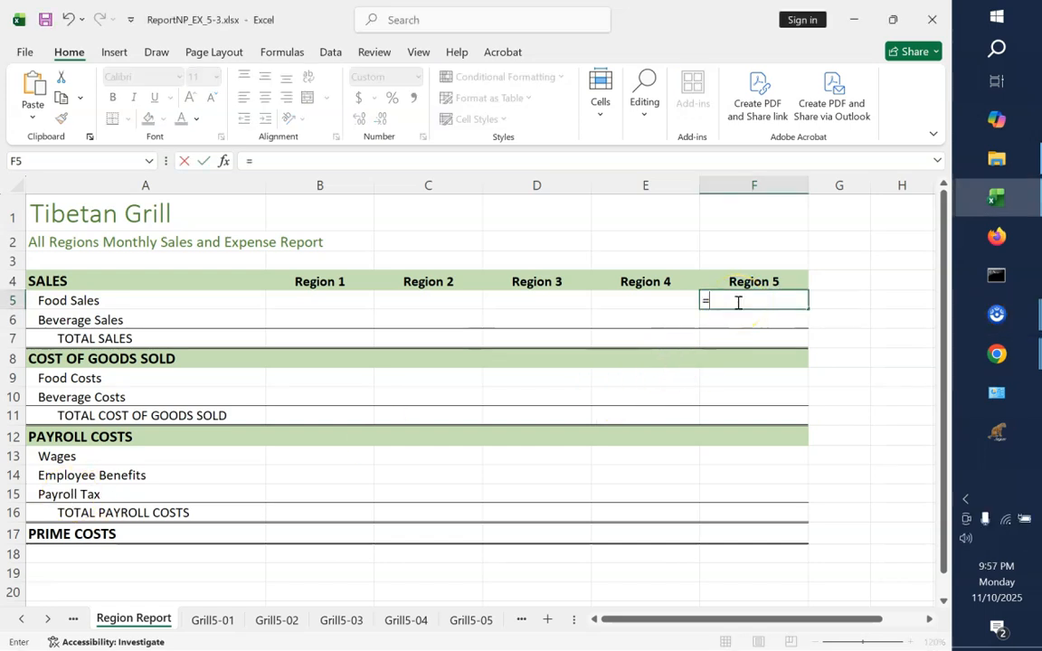
{"action": "type", "text": "SUM("}
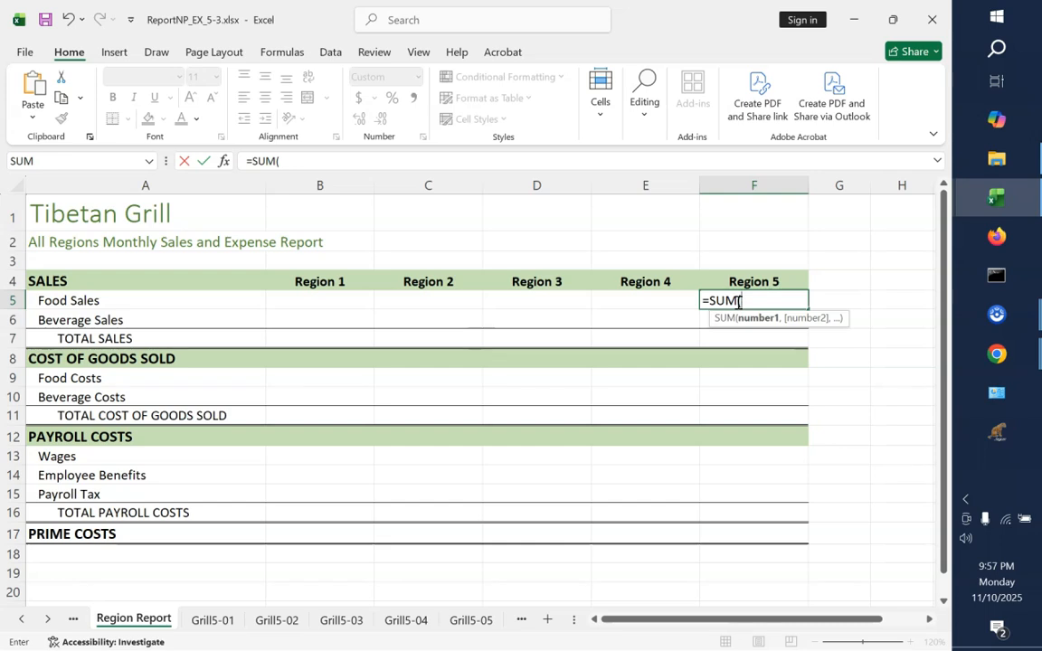
{"action": "left_click", "coordinate": [200, 624]}
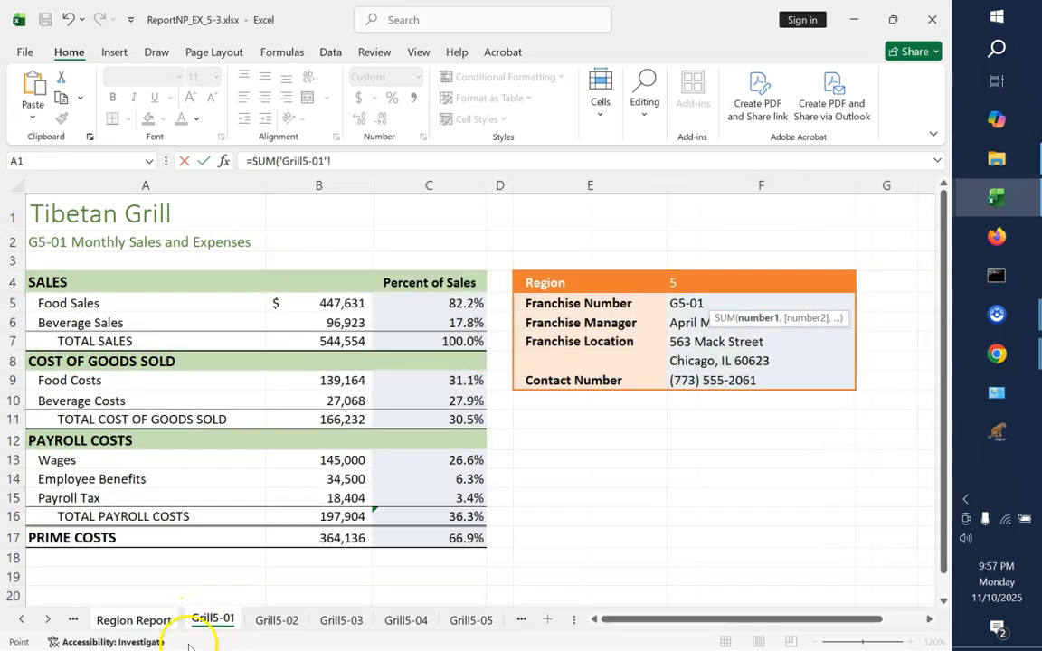
{"action": "left_click", "coordinate": [47, 620]}
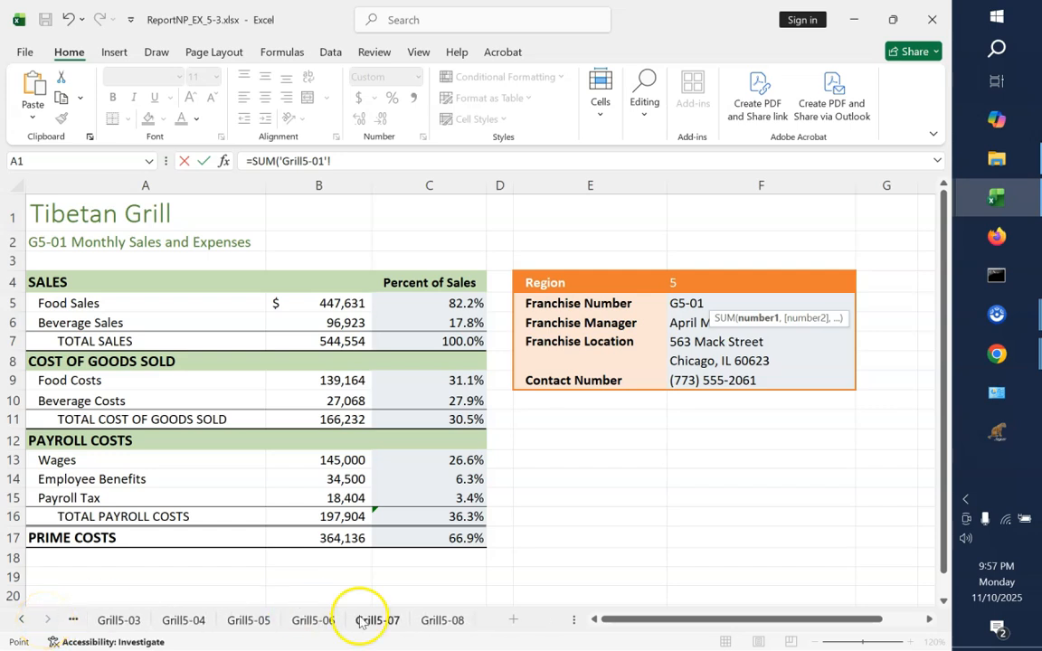
{"action": "left_click", "coordinate": [443, 621], "text": "shift"}
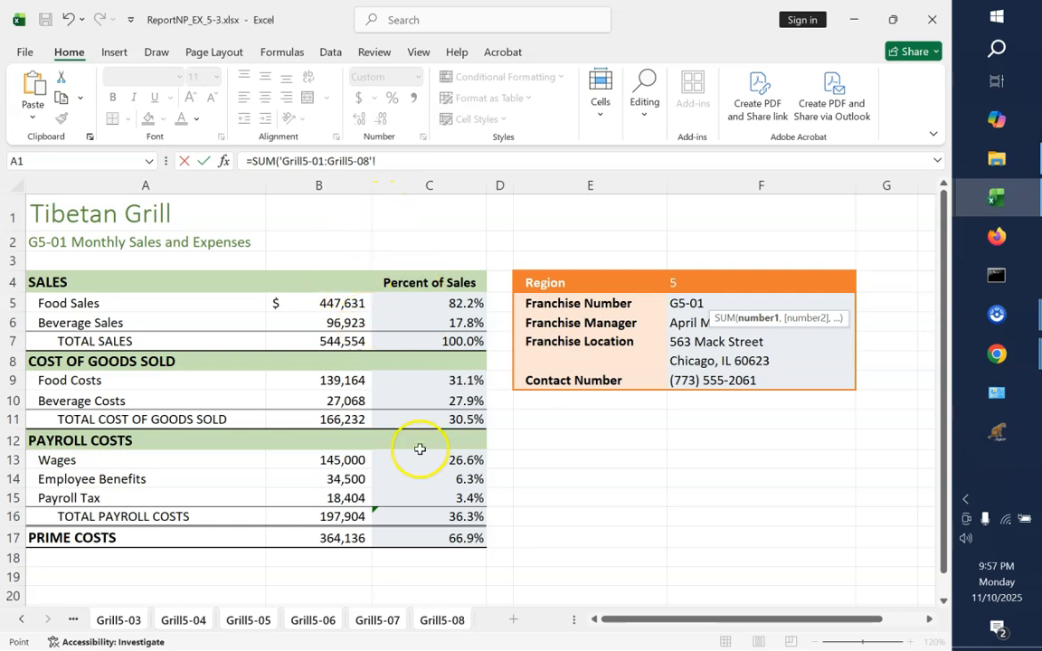
{"action": "left_click", "coordinate": [324, 305]}
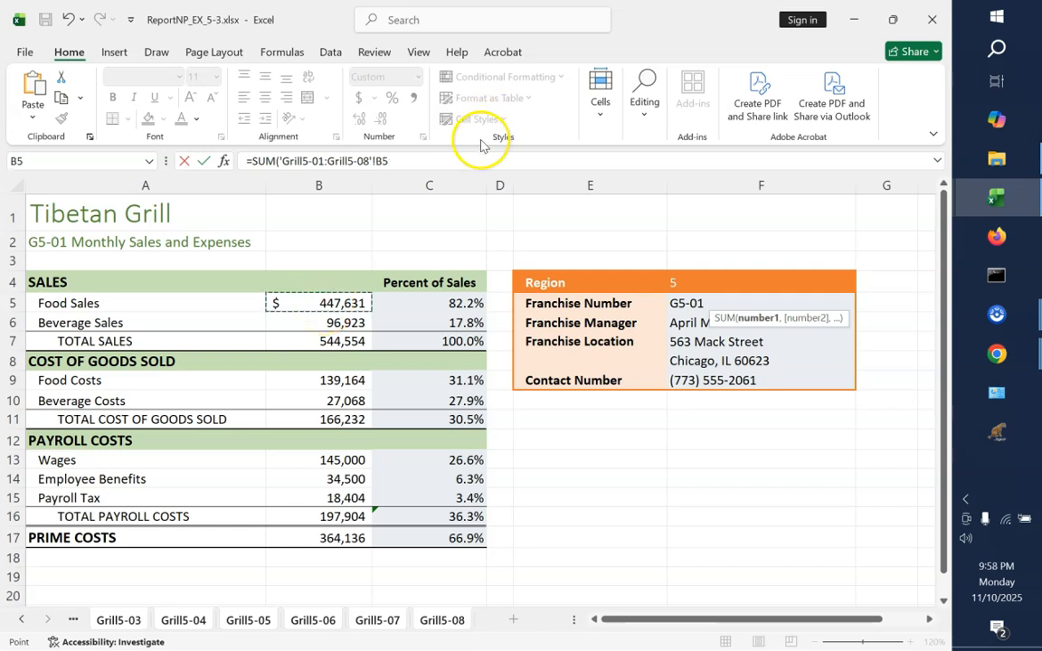
{"action": "left_click", "coordinate": [430, 163]}
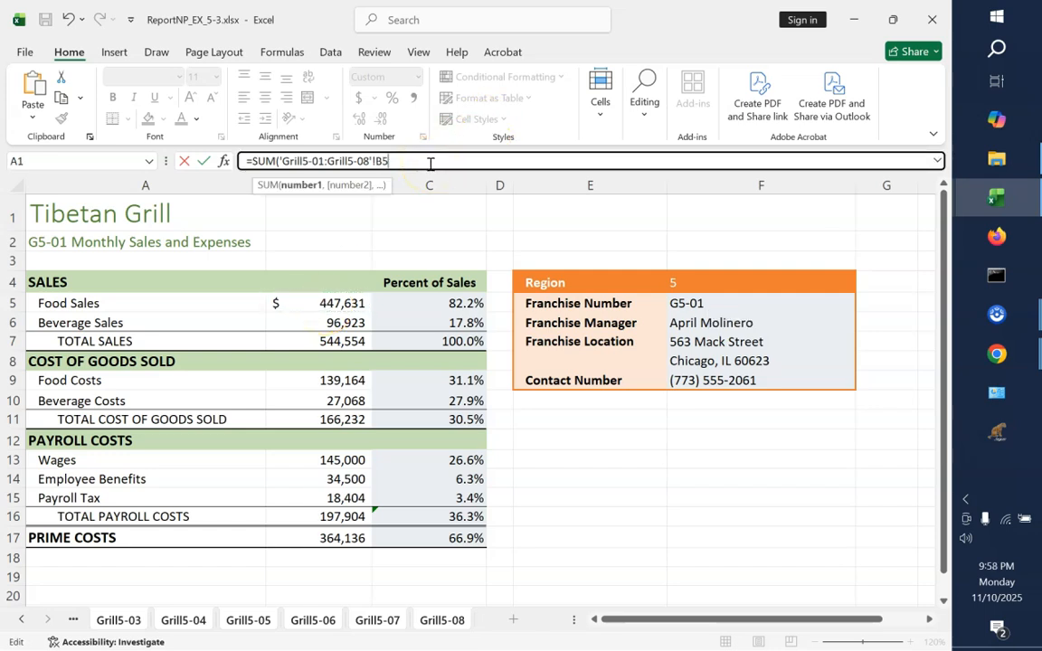
{"action": "type", "text": ")"}
{"action": "key", "text": "Return"}
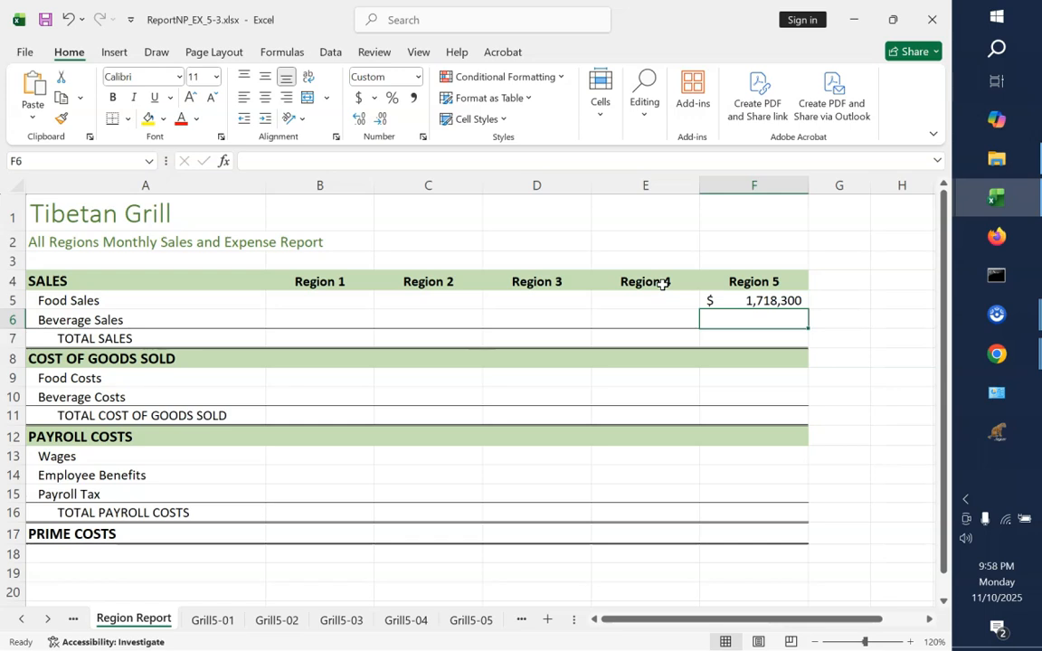
Fill the F5 formula down through F17 with the Fill Without Formatting option
{"action": "left_click", "coordinate": [752, 303]}
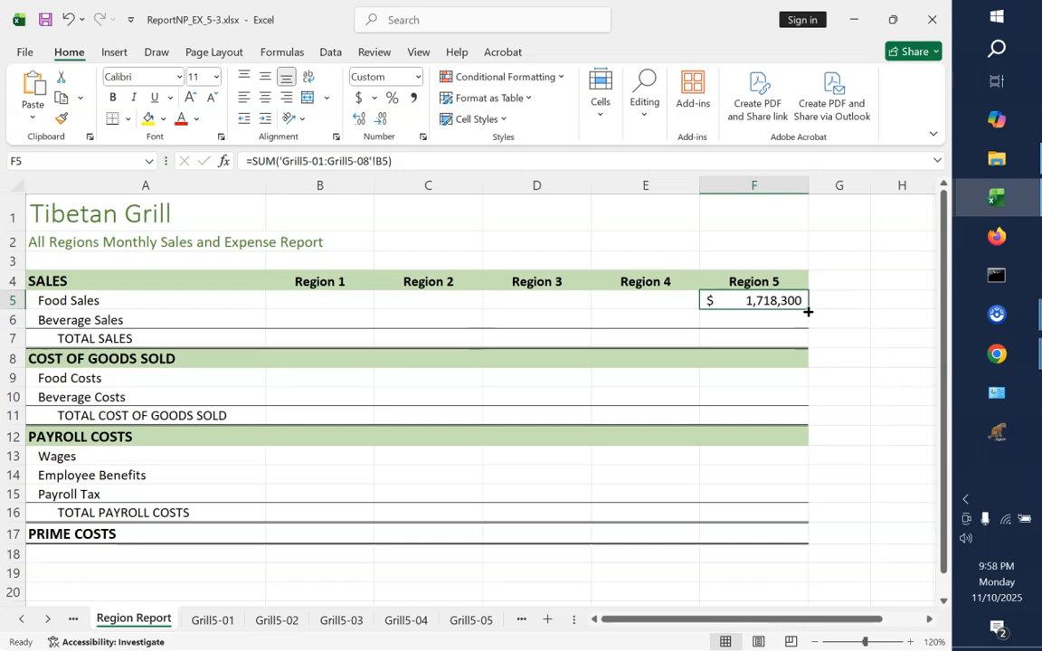
{"action": "left_click_drag", "start_coordinate": [808, 309], "coordinate": [797, 542]}
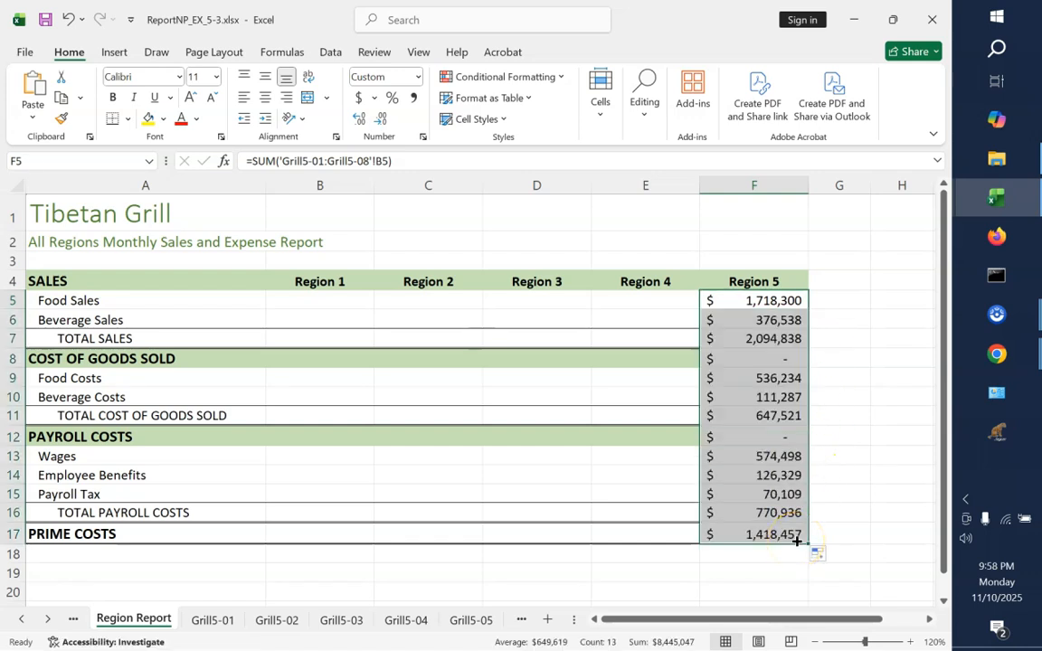
{"action": "left_click", "coordinate": [818, 554]}
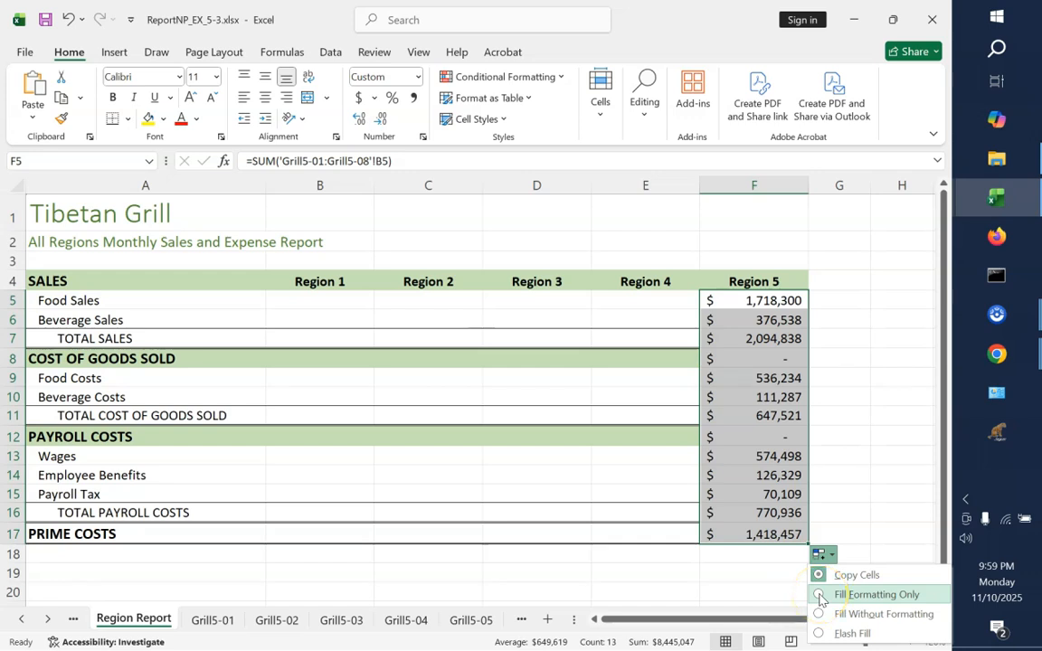
{"action": "left_click", "coordinate": [821, 596]}
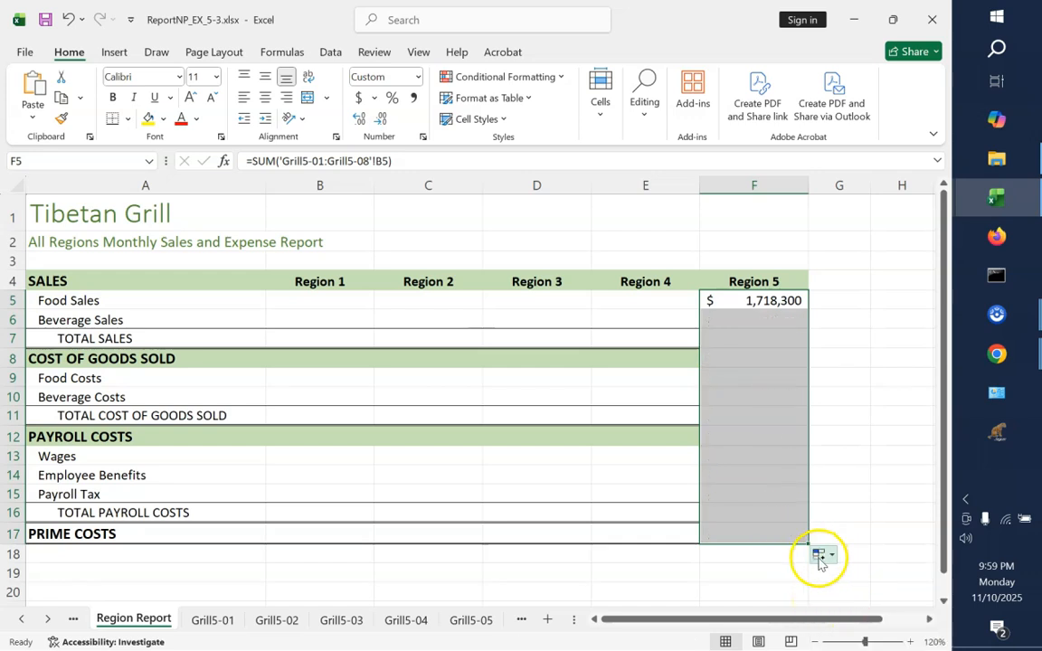
{"action": "left_click", "coordinate": [819, 558]}
{"action": "left_click", "coordinate": [850, 615]}
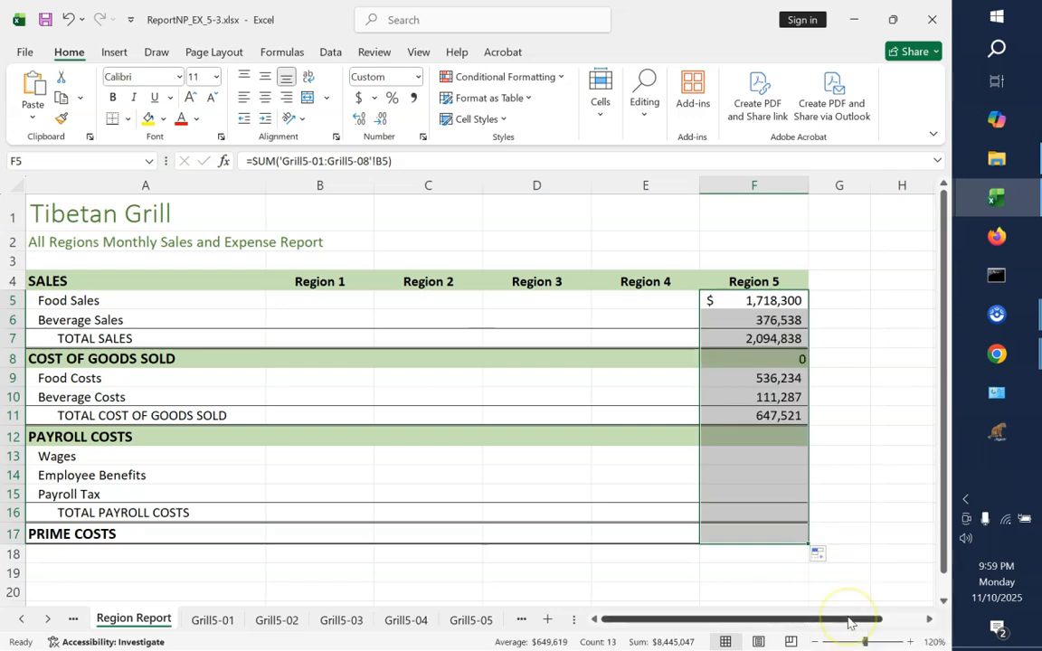
{"action": "left_click", "coordinate": [887, 507]}
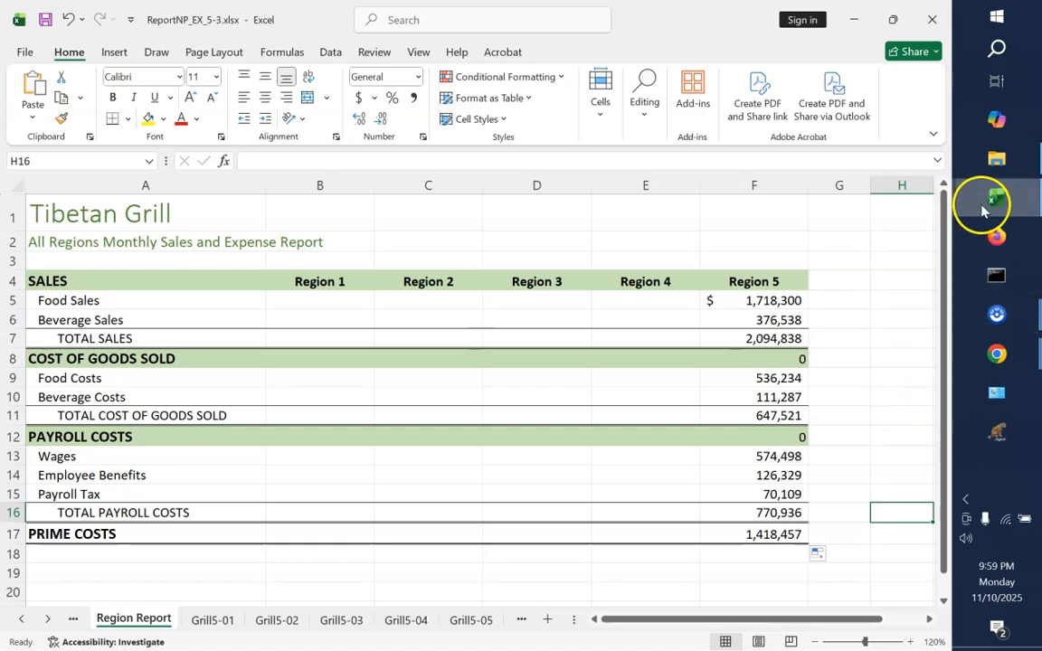
Preview NP_EX_5_Report.xlsx for comparison, return to ReportNP_EX_5-3.xlsx, and check the fill option applied
{"action": "mouse_move", "coordinate": [985, 210]}
{"action": "mouse_move", "coordinate": [860, 209]}
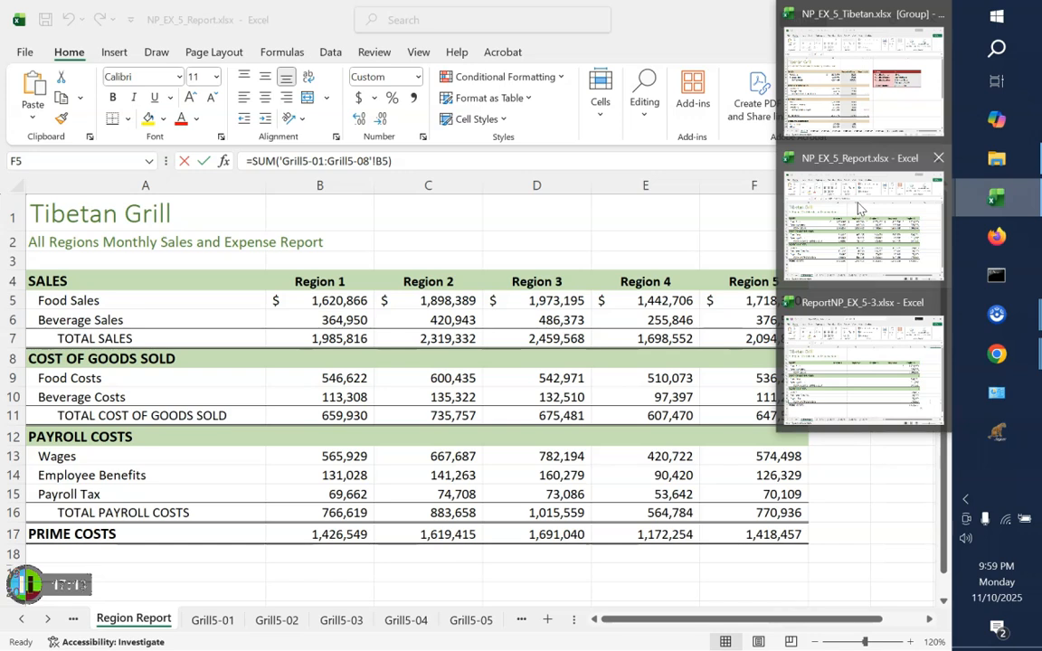
{"action": "left_click", "coordinate": [832, 362]}
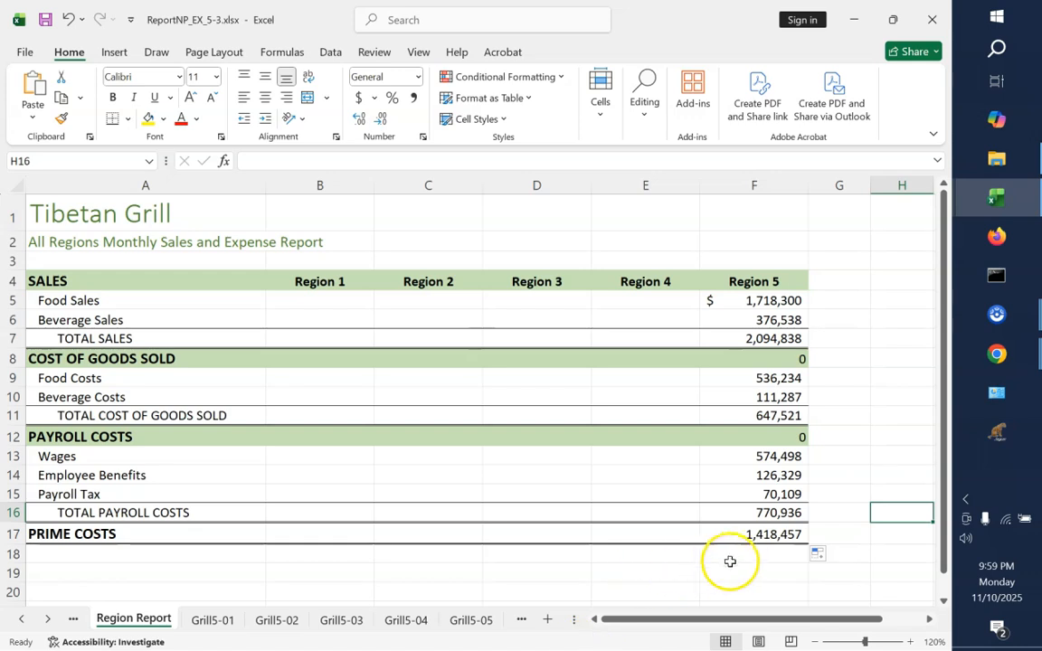
{"action": "left_click", "coordinate": [820, 554]}
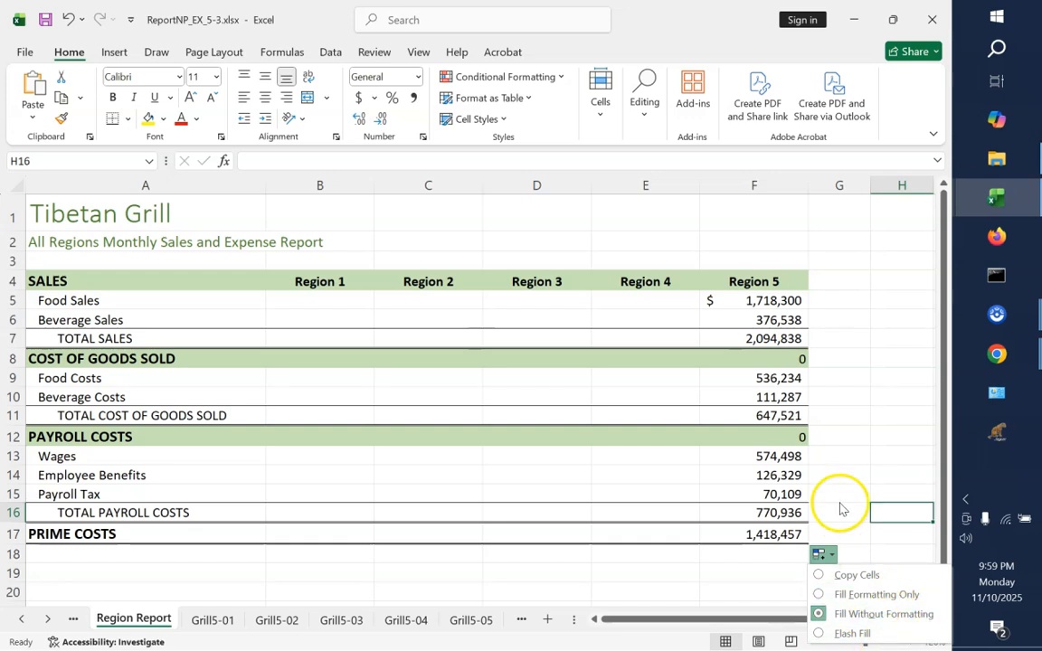
Clear the unneeded formulas from F8 and F12 in the COST OF GOODS SOLD and PAYROLL COSTS heading rows
{"action": "left_click", "coordinate": [793, 360]}
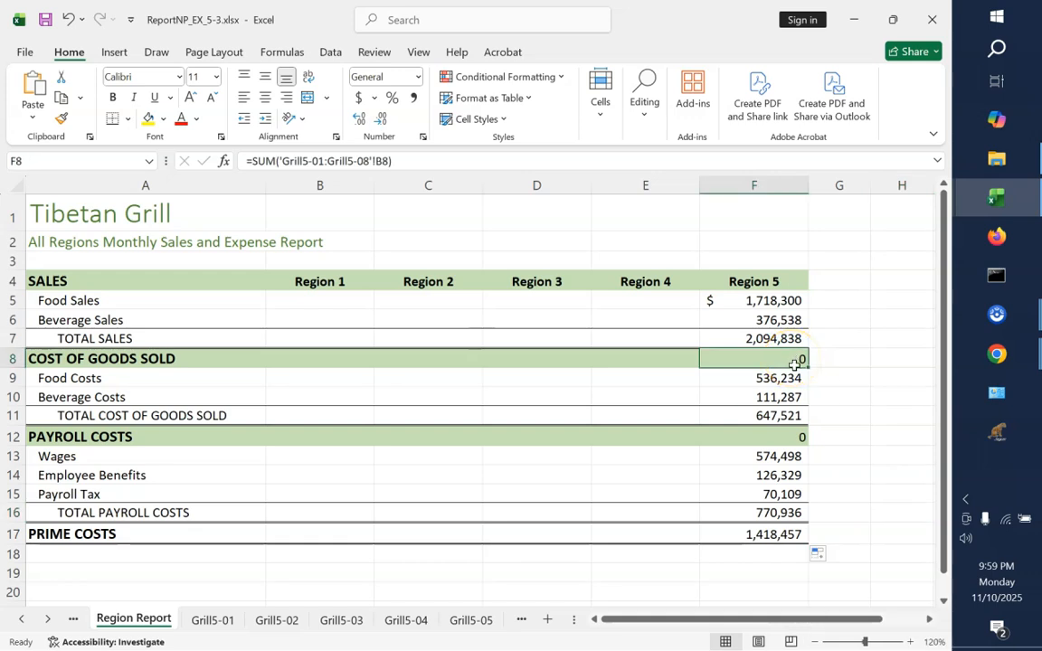
{"action": "left_click", "coordinate": [779, 436]}
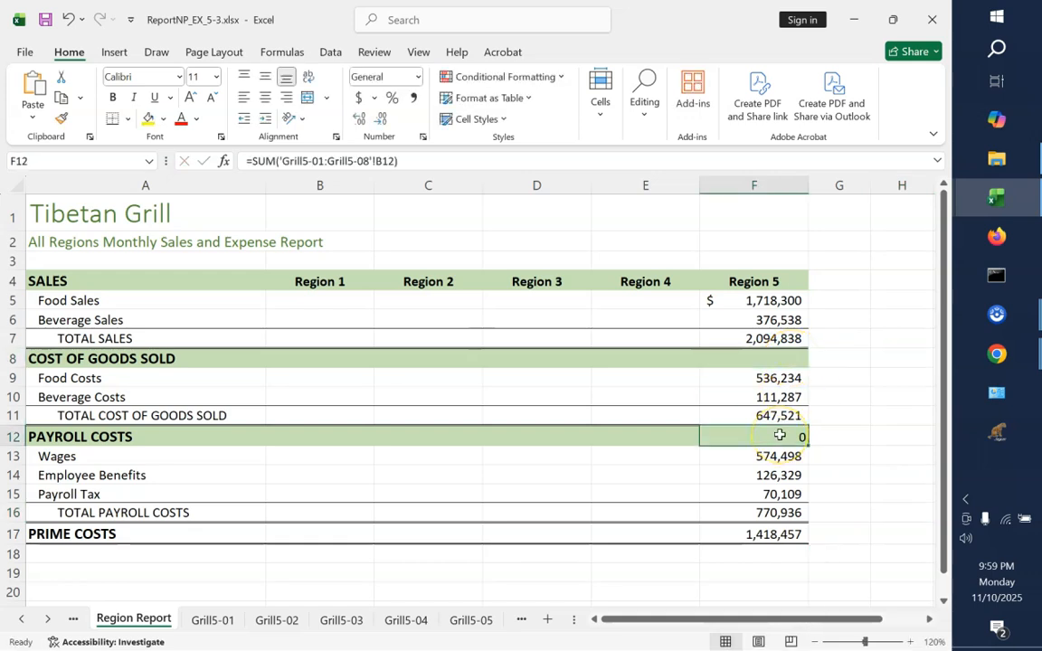
{"action": "key", "text": "Delete"}
{"action": "left_click", "coordinate": [873, 512]}
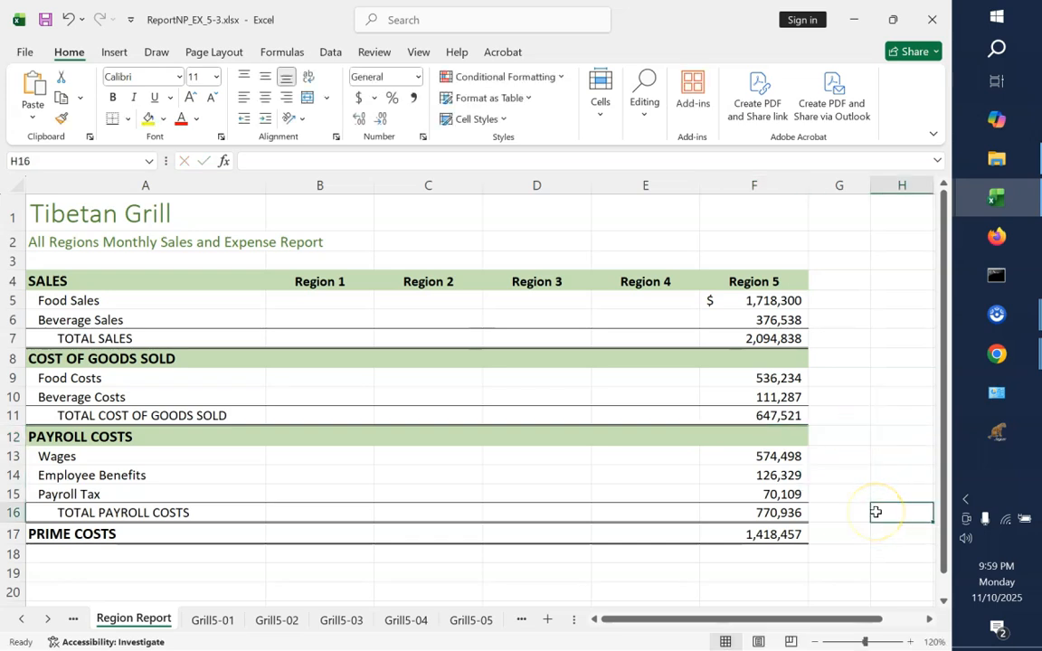